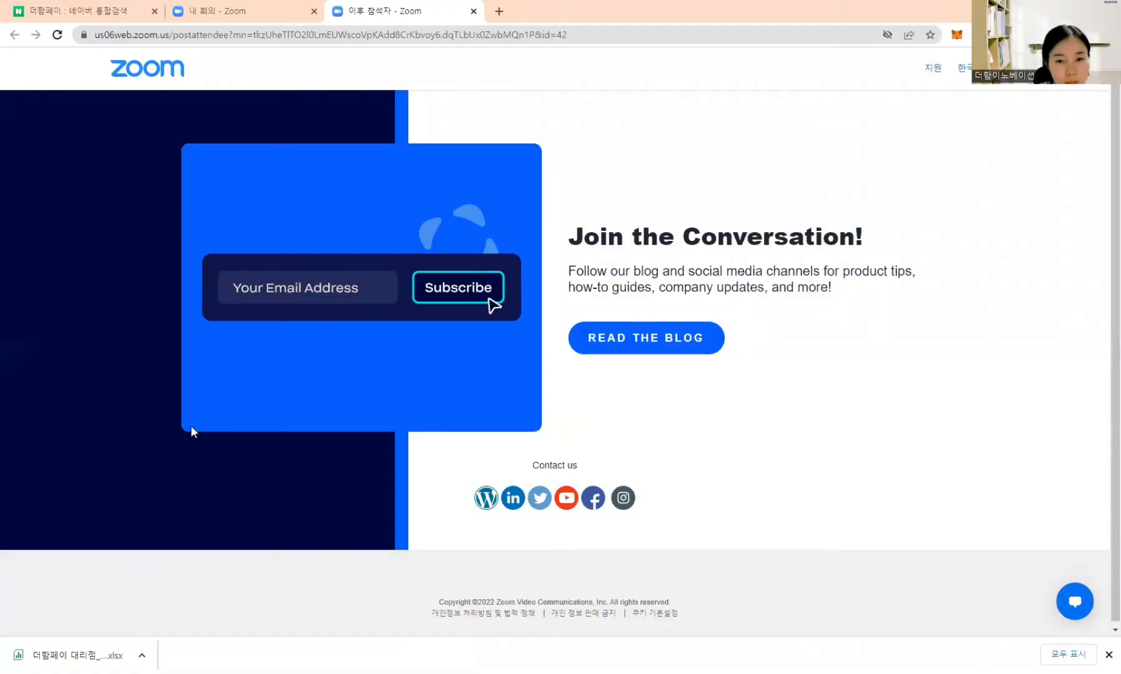
Open Naver in a new browser tab, search for 구글 and open the Google homepage from the results.
key("ctrl+t")
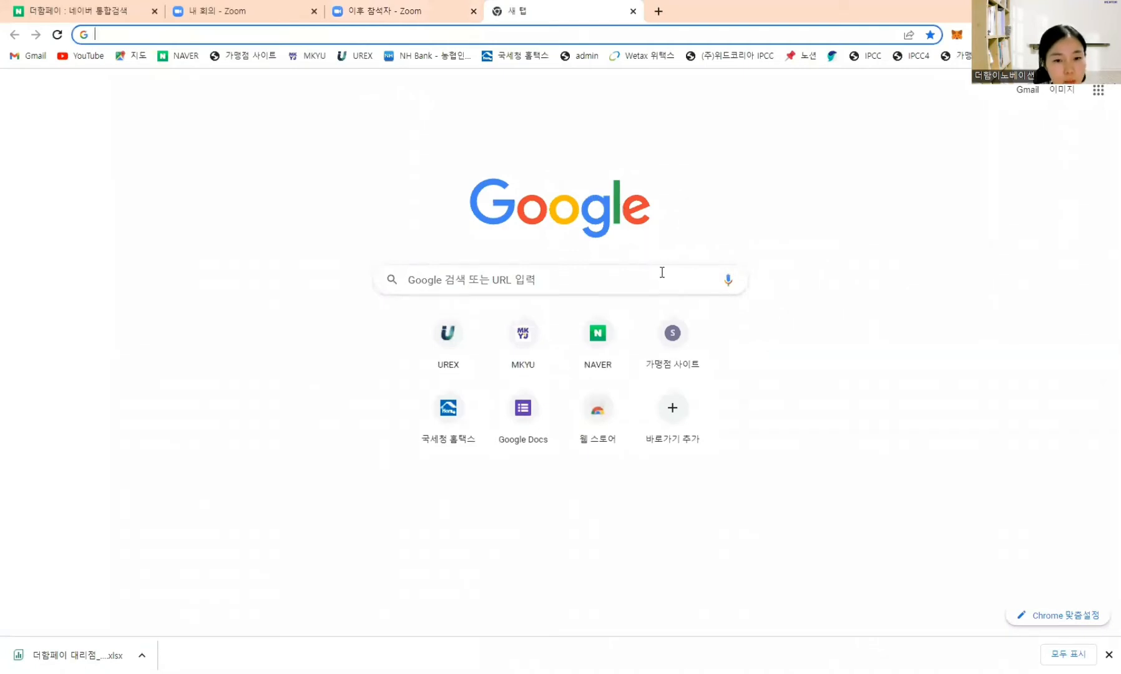
left_click(596, 335)
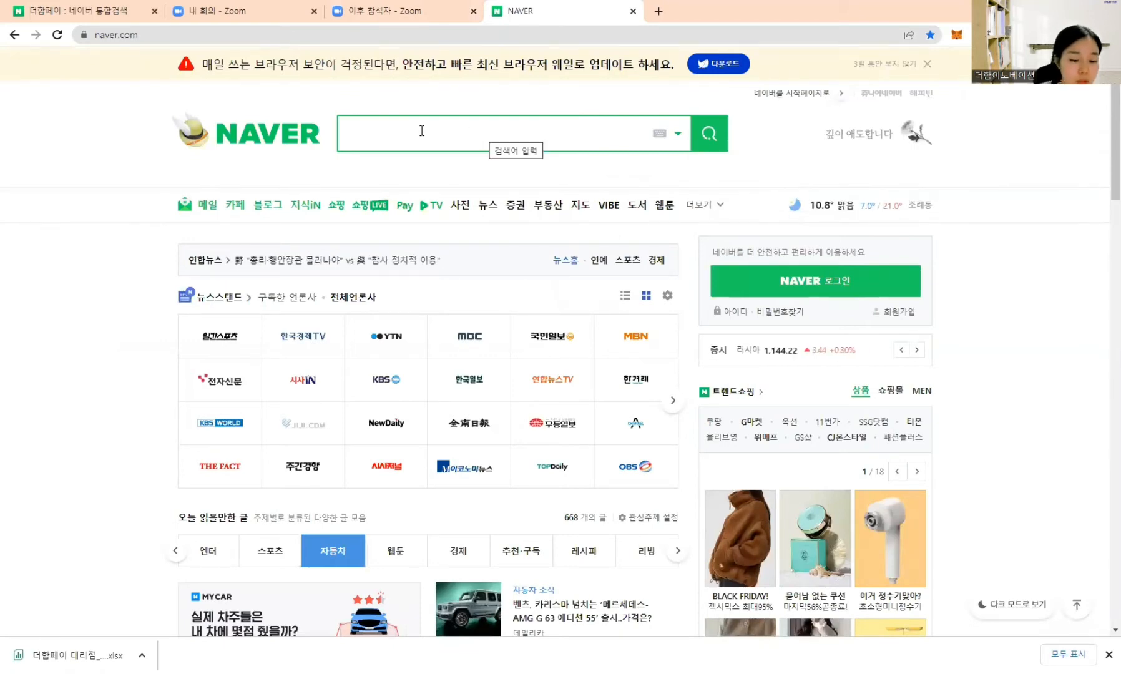
type("r")
key("BackSpace")
type("구글")
key("Return")
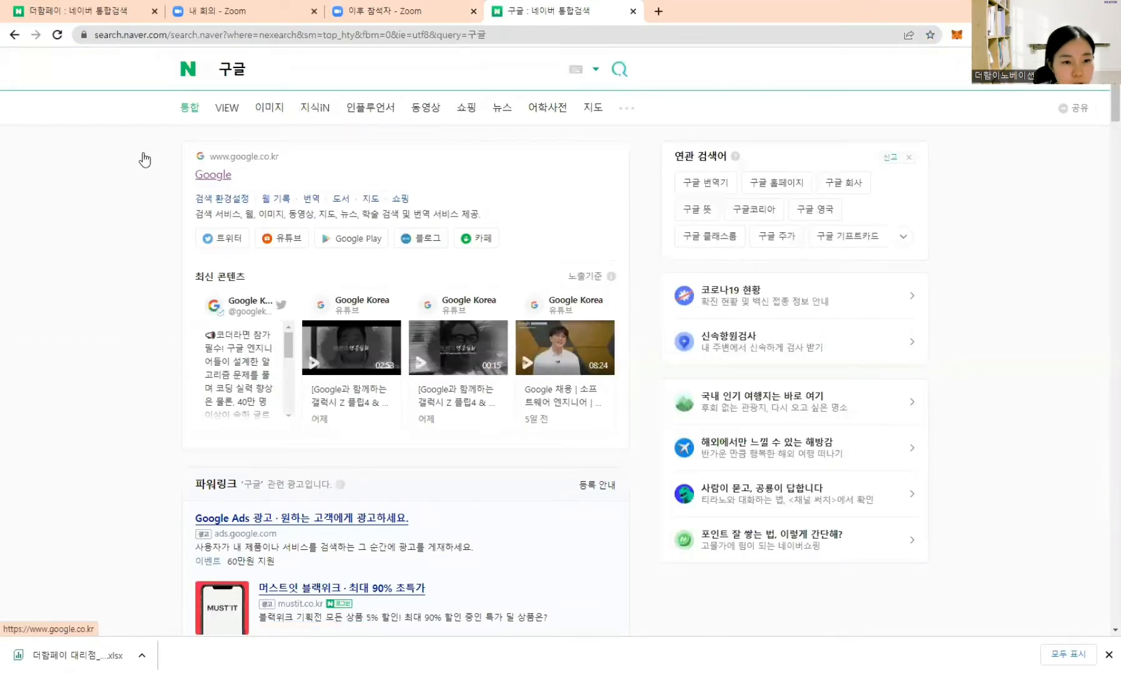
left_click(214, 181)
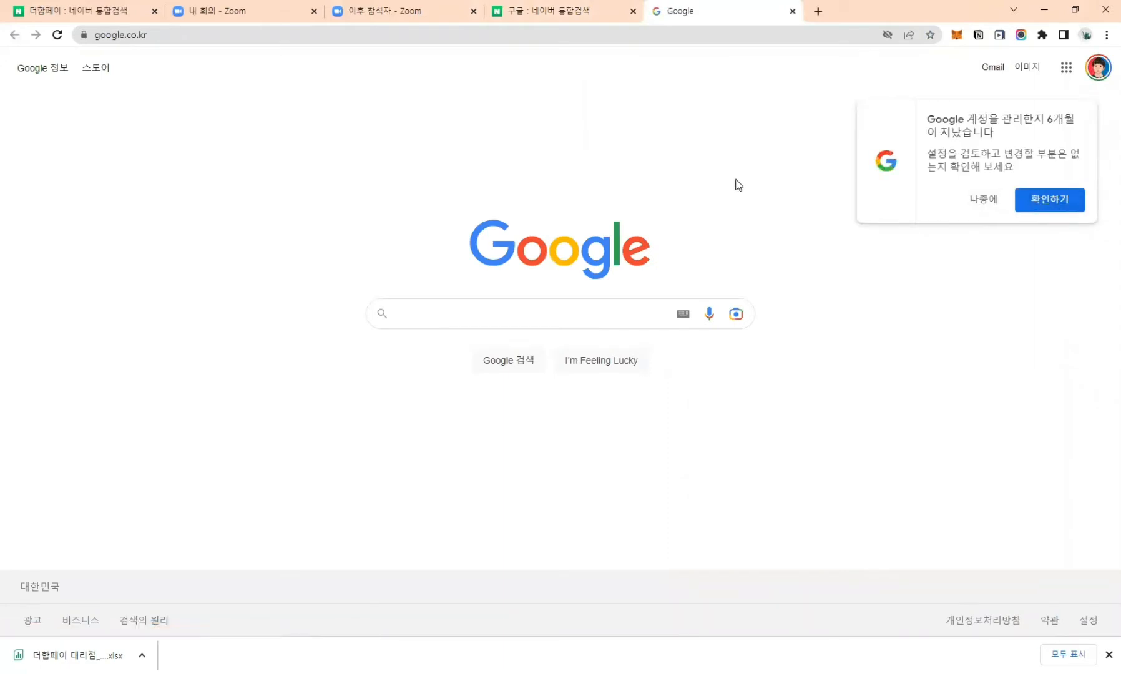
Open Google Forms (설문지) from the list of Google apps on the Google homepage.
left_click(1049, 200)
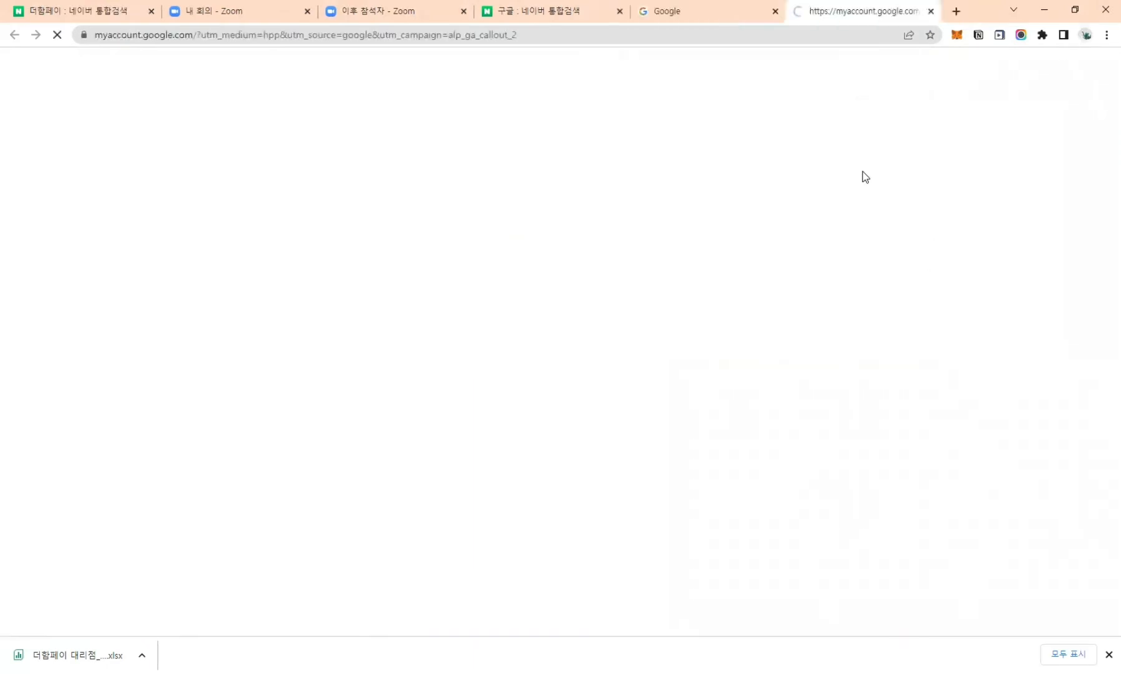
key("ctrl+shift+Tab")
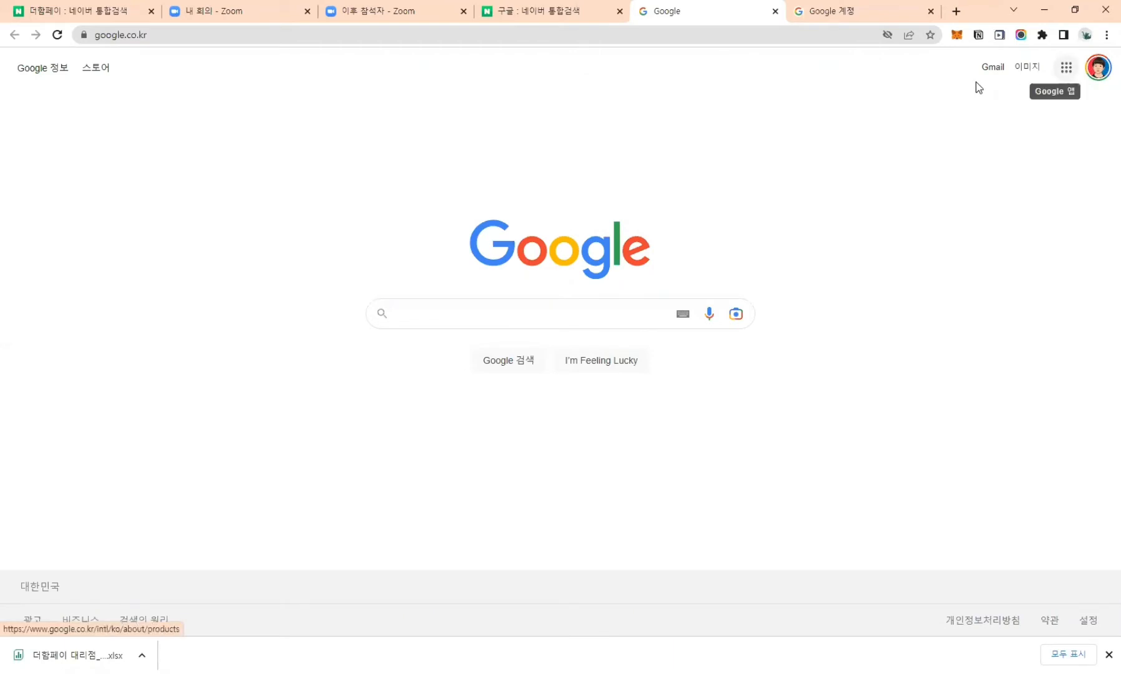
left_click(1068, 79)
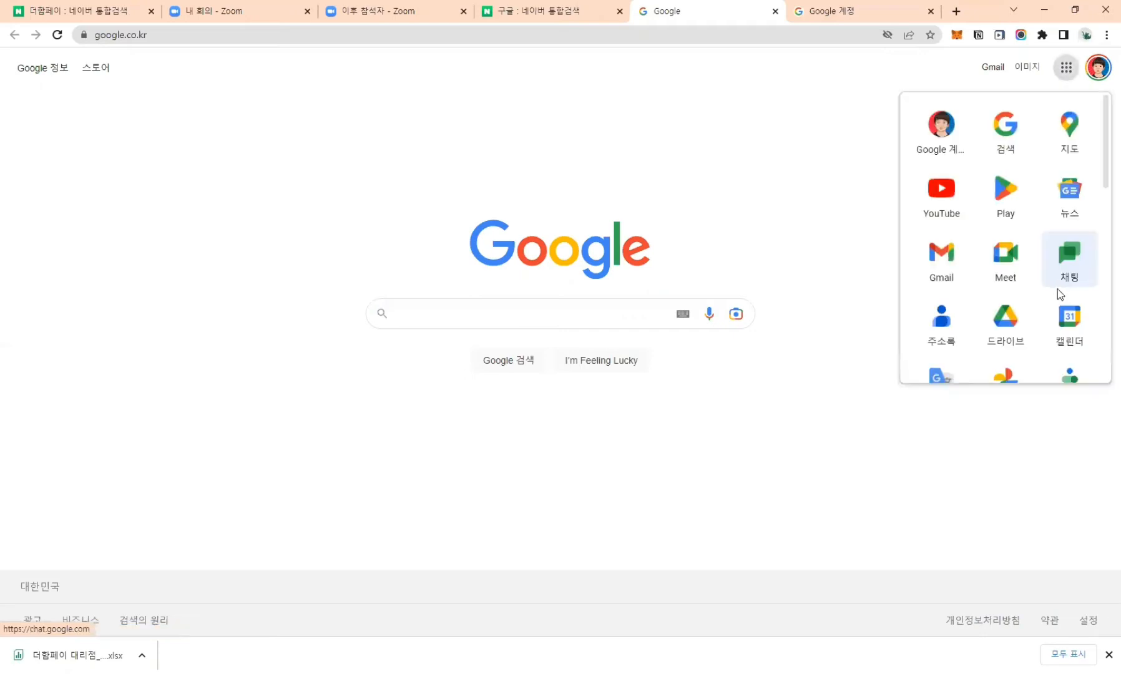
scroll(1052, 309, "down", 2)
scroll(1044, 322, "down", 1)
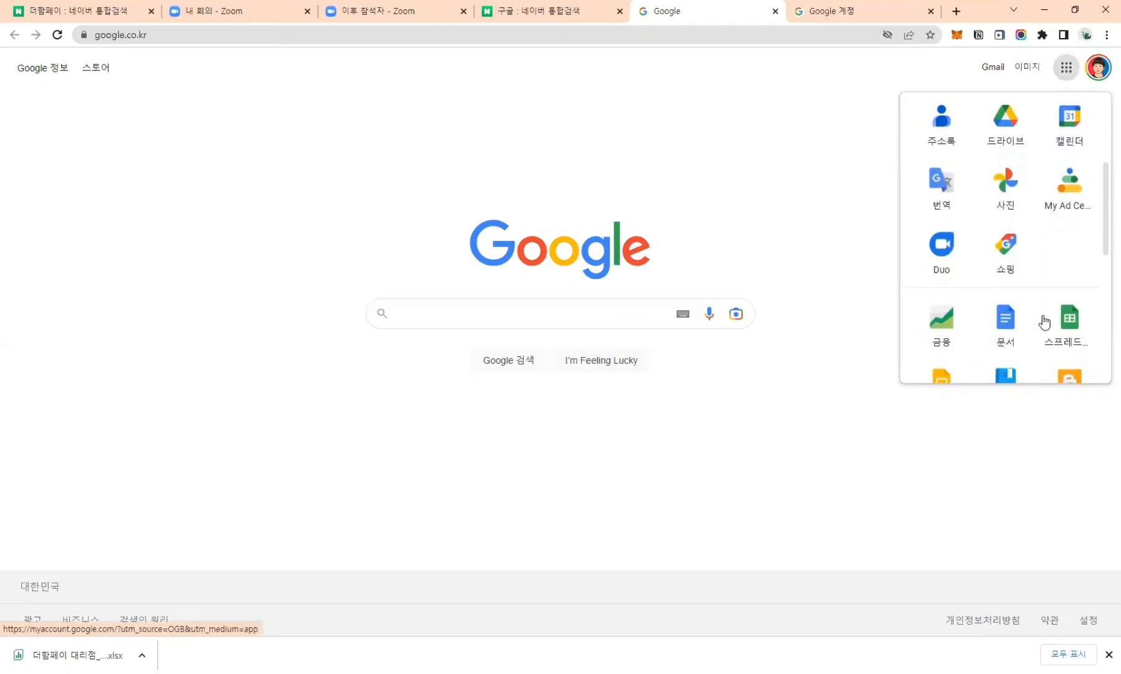
scroll(1039, 312, "down", 3)
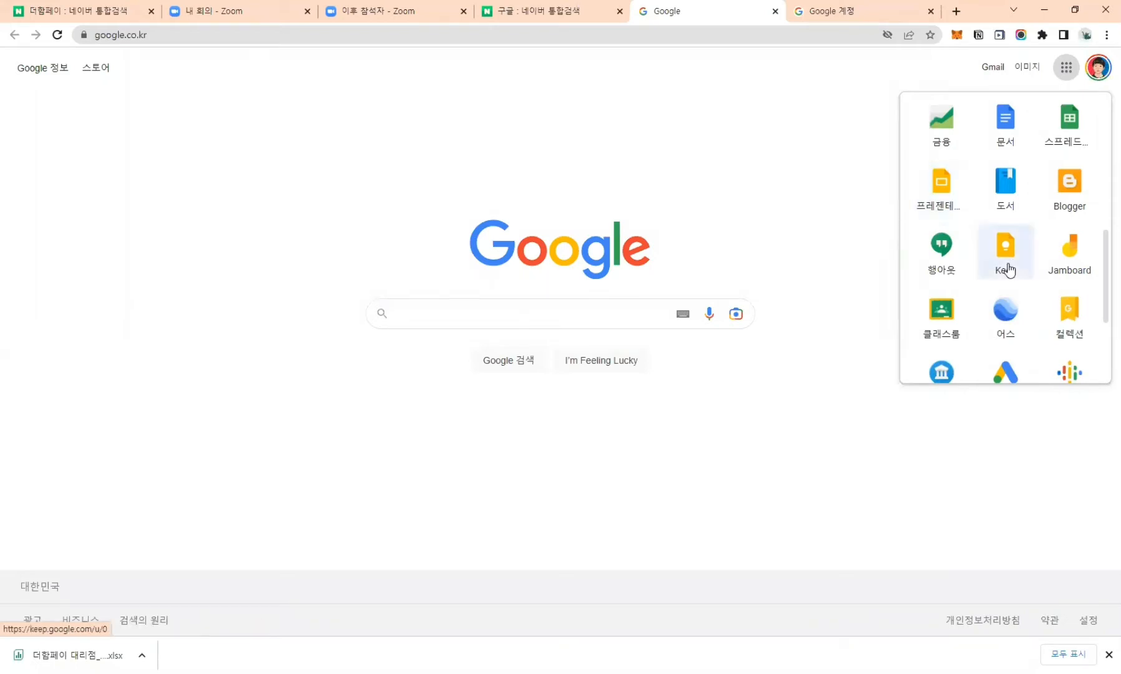
scroll(1009, 270, "down", 1)
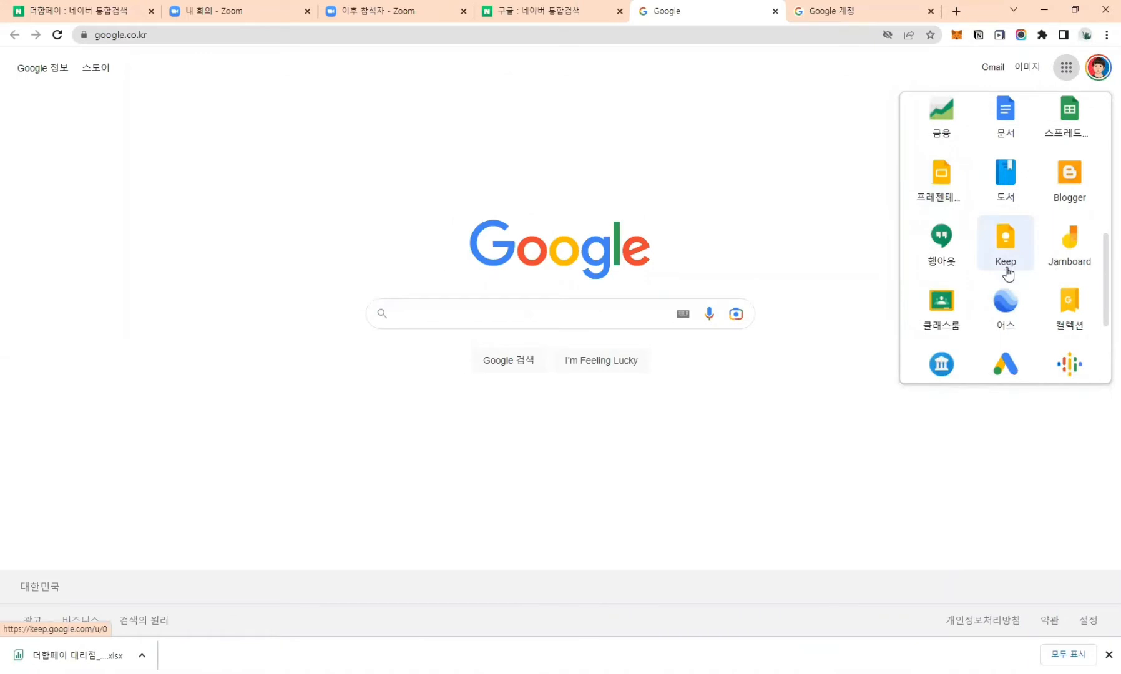
scroll(1008, 272, "down", 3)
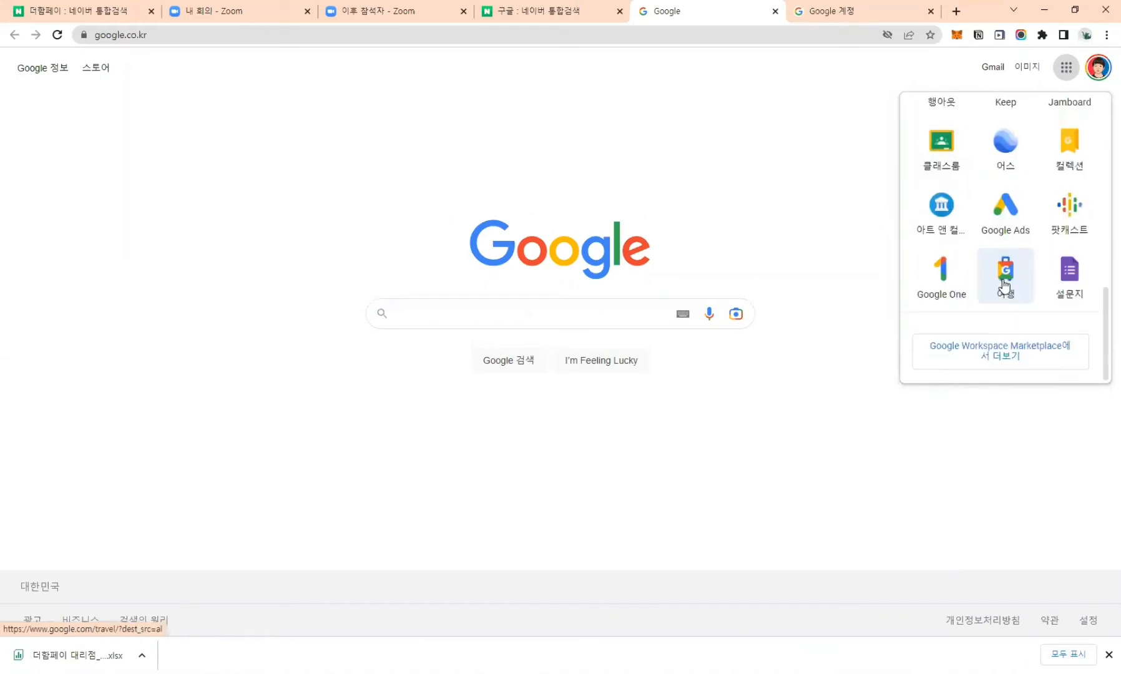
left_click(1070, 275)
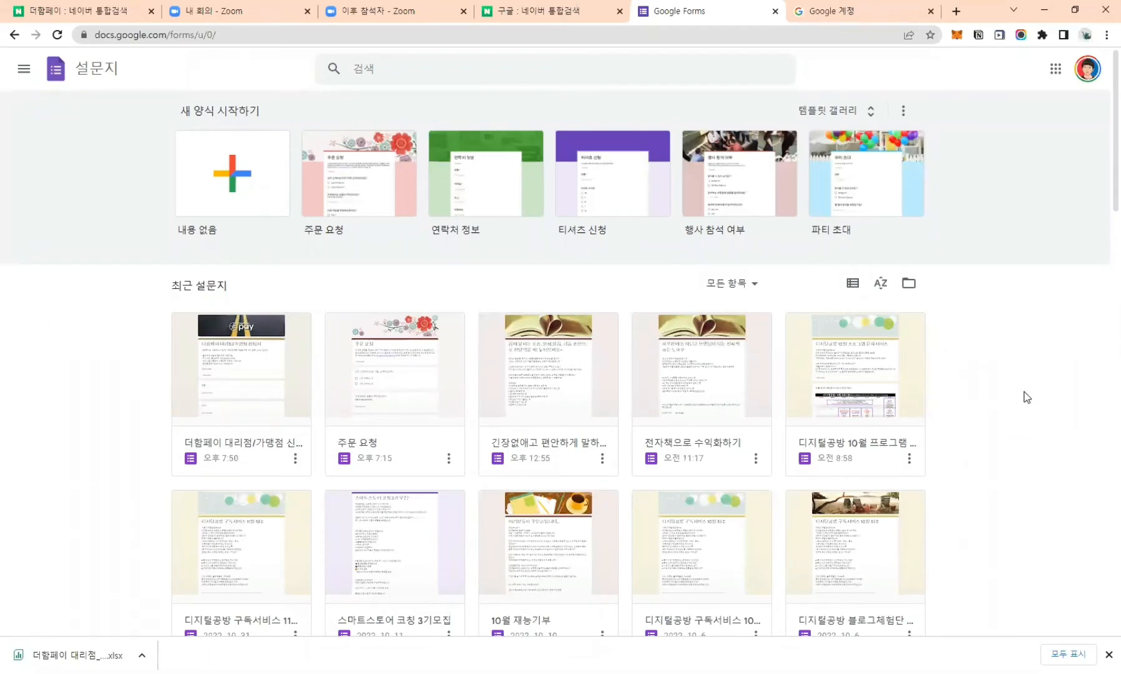
Open the Forms template gallery and create a form from the 고객 의견 template in the 업무 category.
scroll(1009, 407, "down", 2)
scroll(1006, 409, "down", 14)
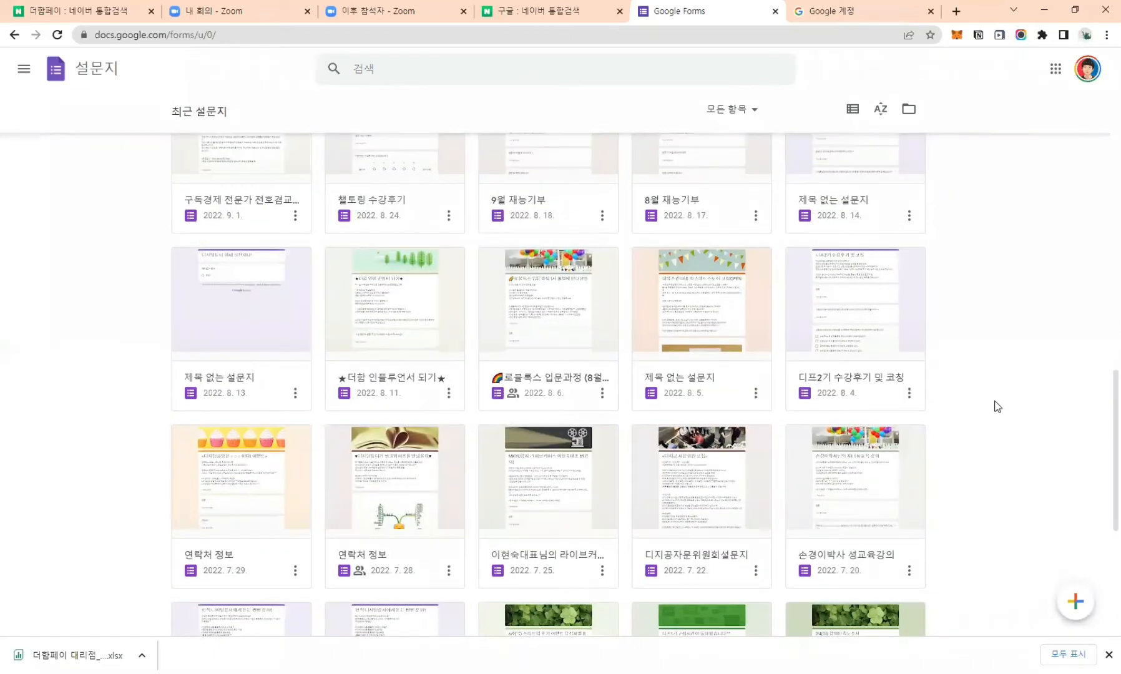
scroll(998, 399, "up", 15)
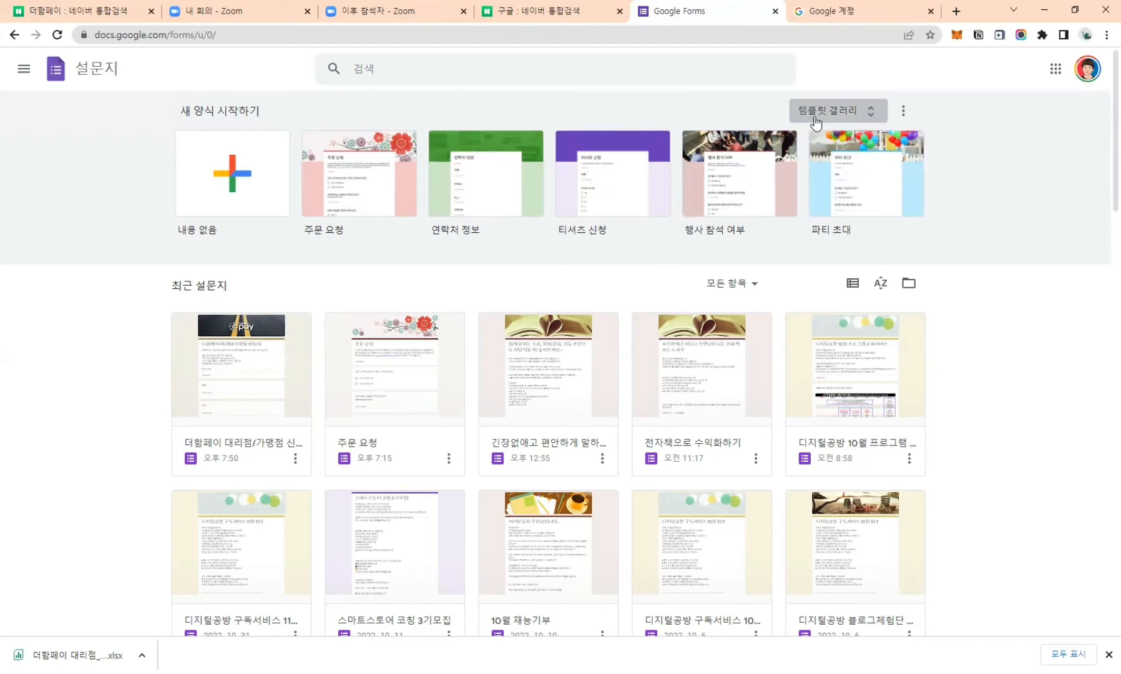
left_click(872, 121)
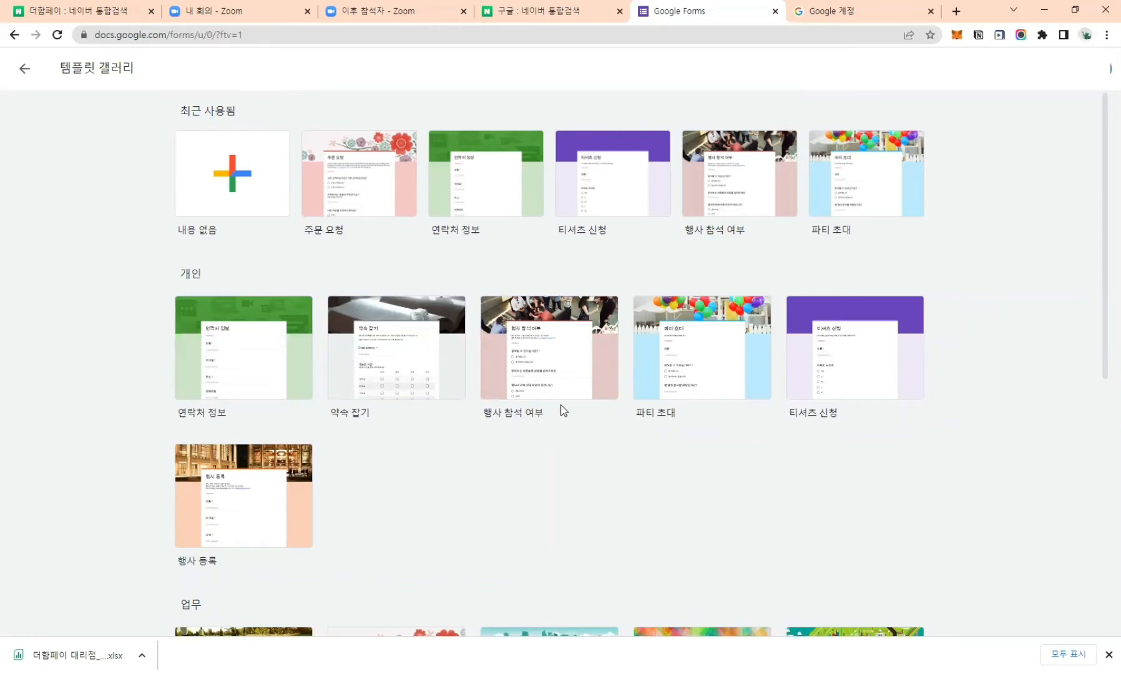
scroll(599, 374, "down", 2)
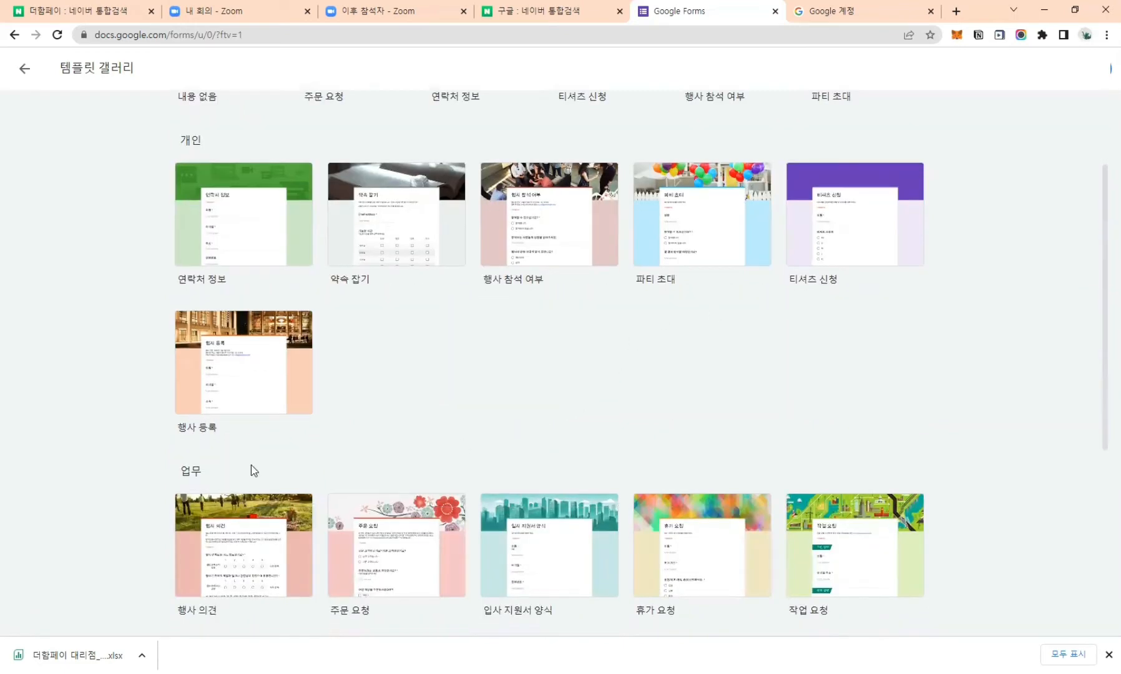
scroll(258, 470, "down", 2)
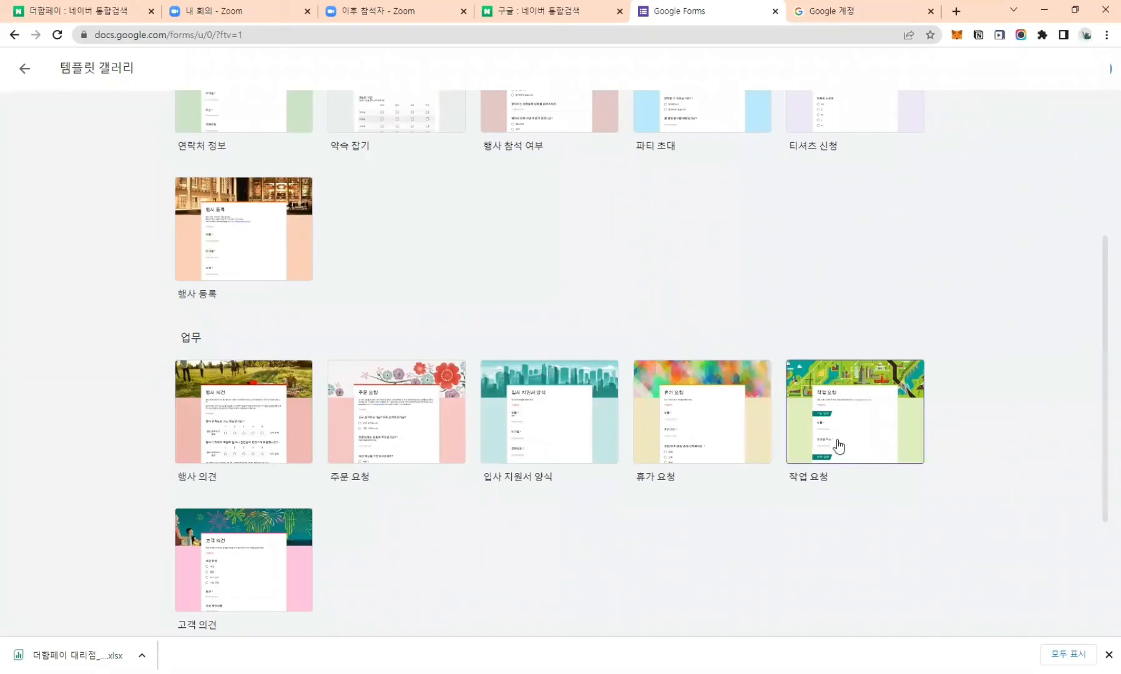
scroll(828, 430, "down", 3)
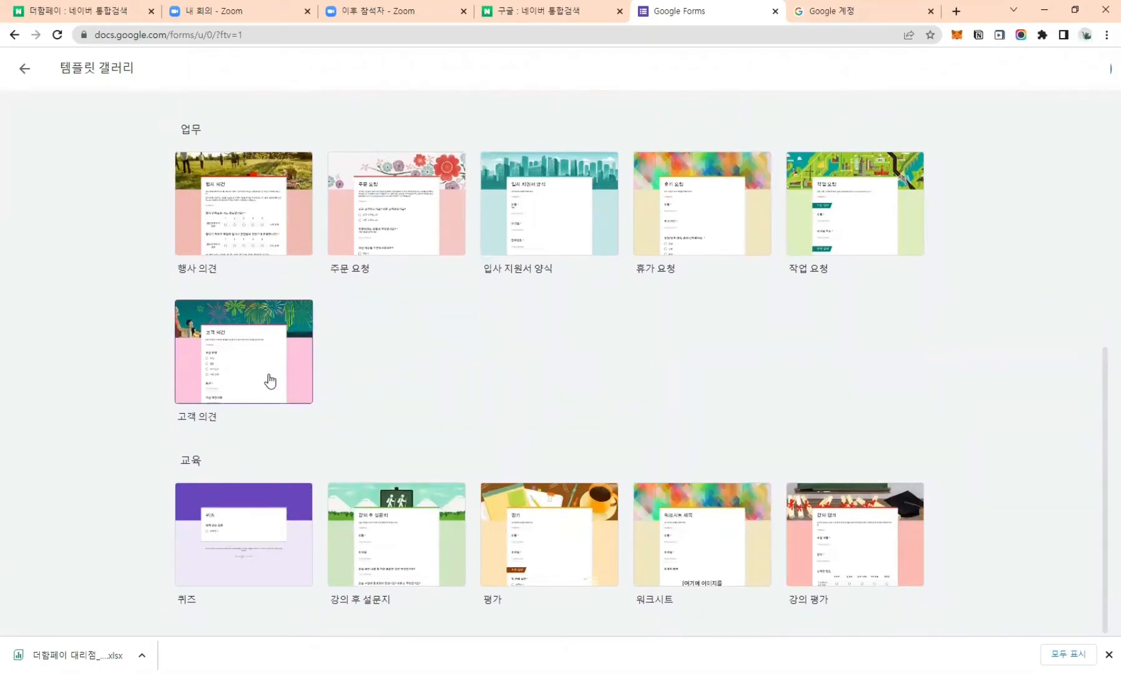
left_click(247, 402)
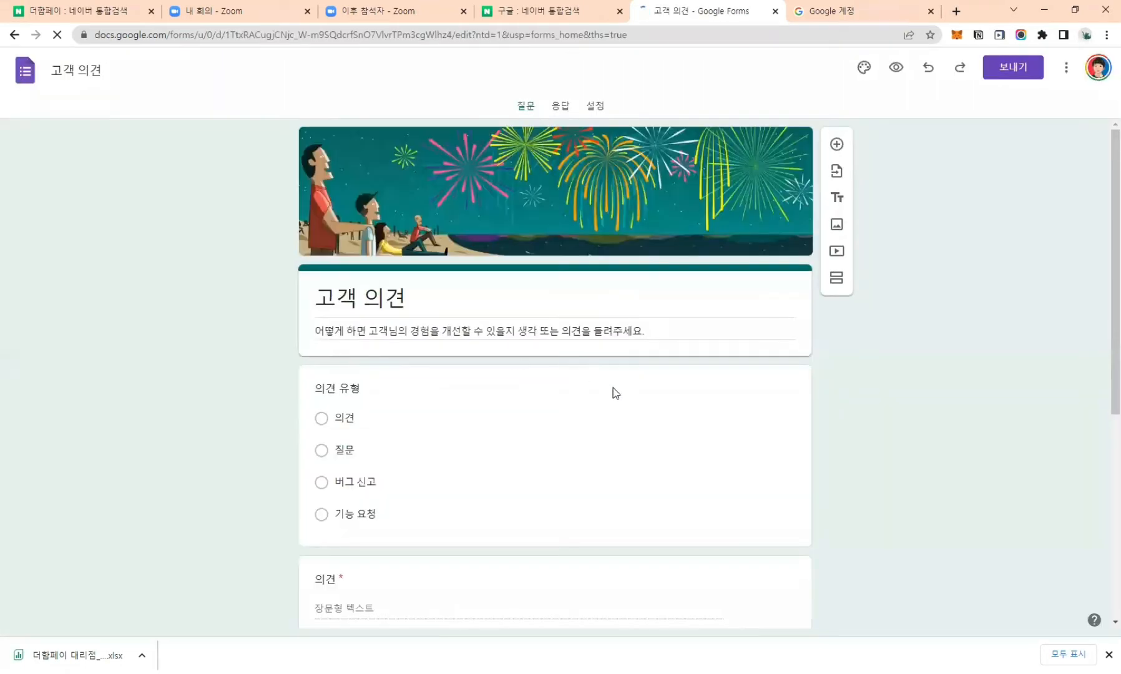
Examine the header, questions and answer types of the 고객 의견 form, from 의견 유형 through 이메일.
left_click(618, 393)
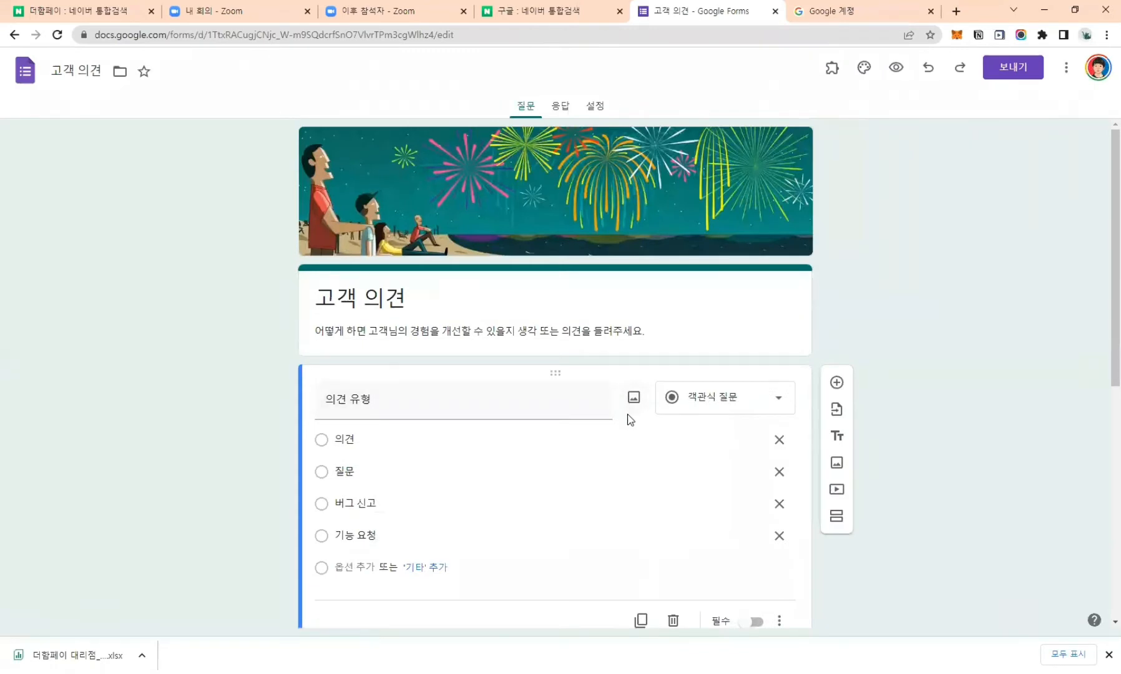
scroll(684, 429, "down", 1)
scroll(681, 428, "down", 1)
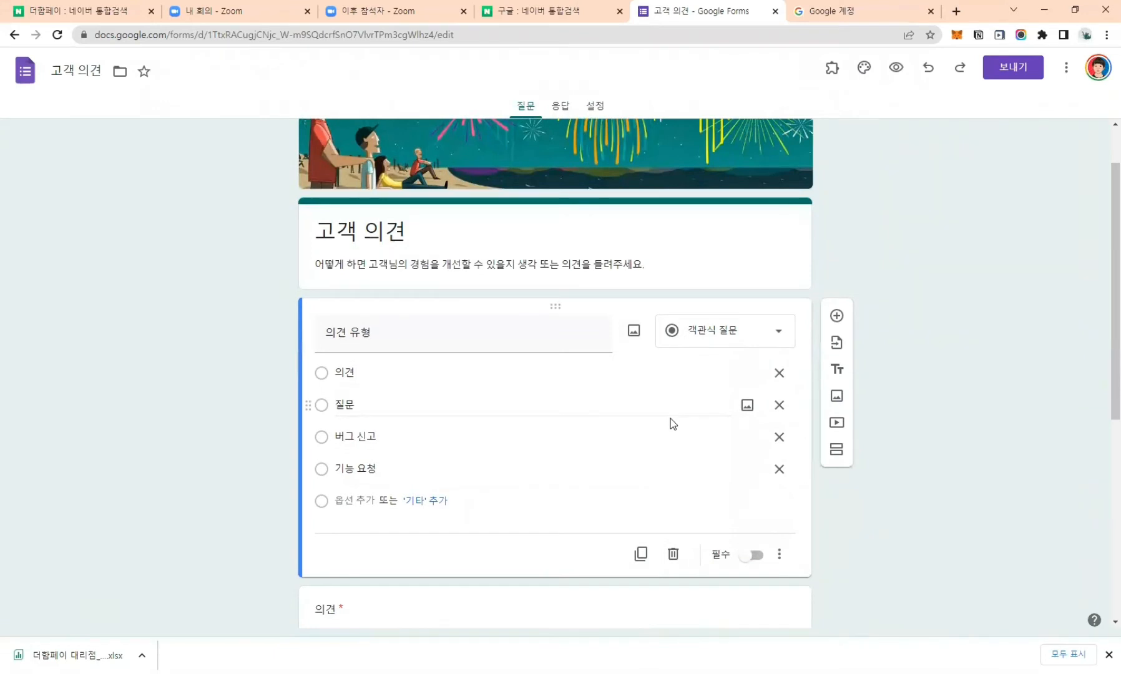
scroll(672, 421, "down", 2)
scroll(671, 425, "up", 2)
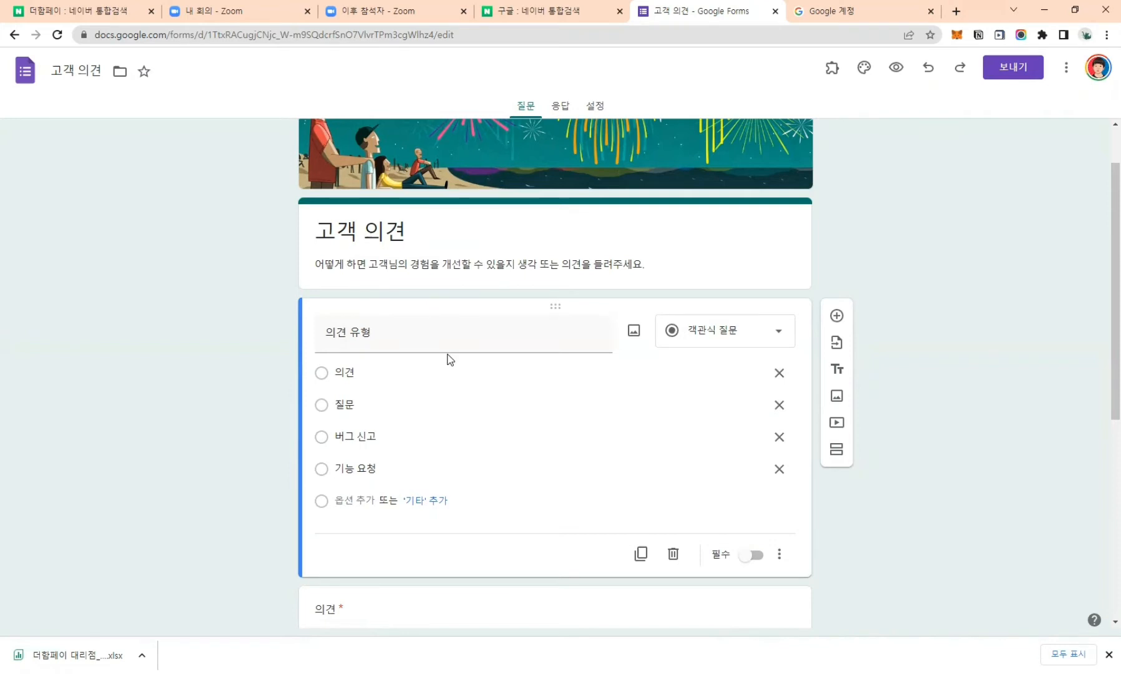
scroll(451, 358, "down", 2)
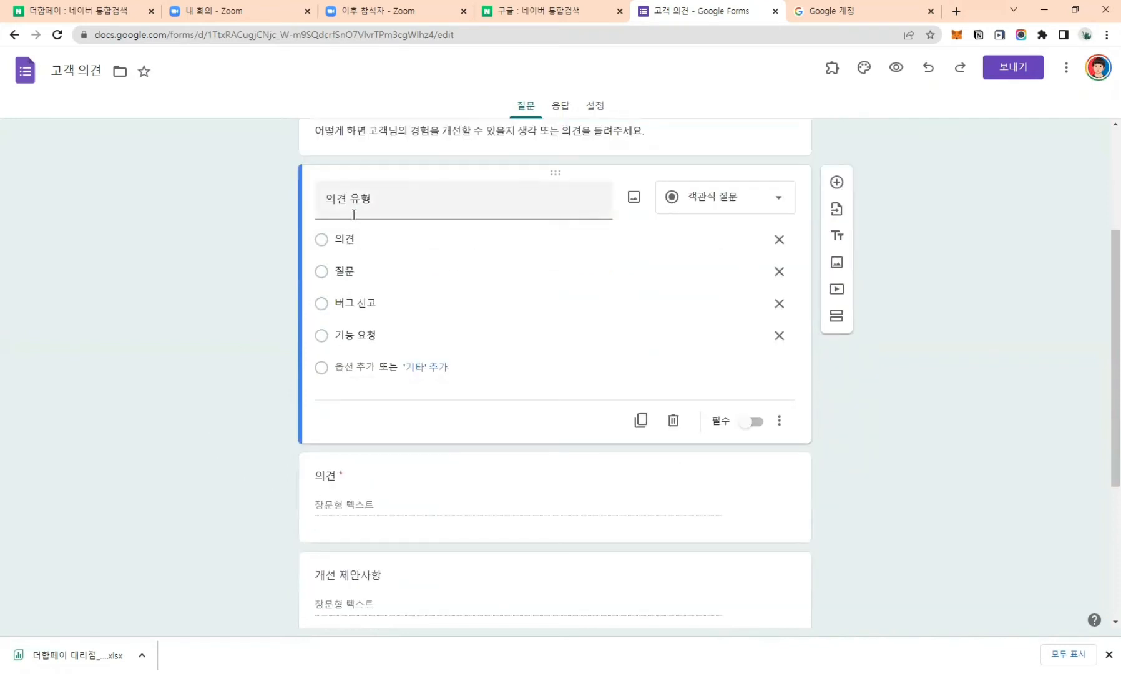
scroll(340, 485, "down", 2)
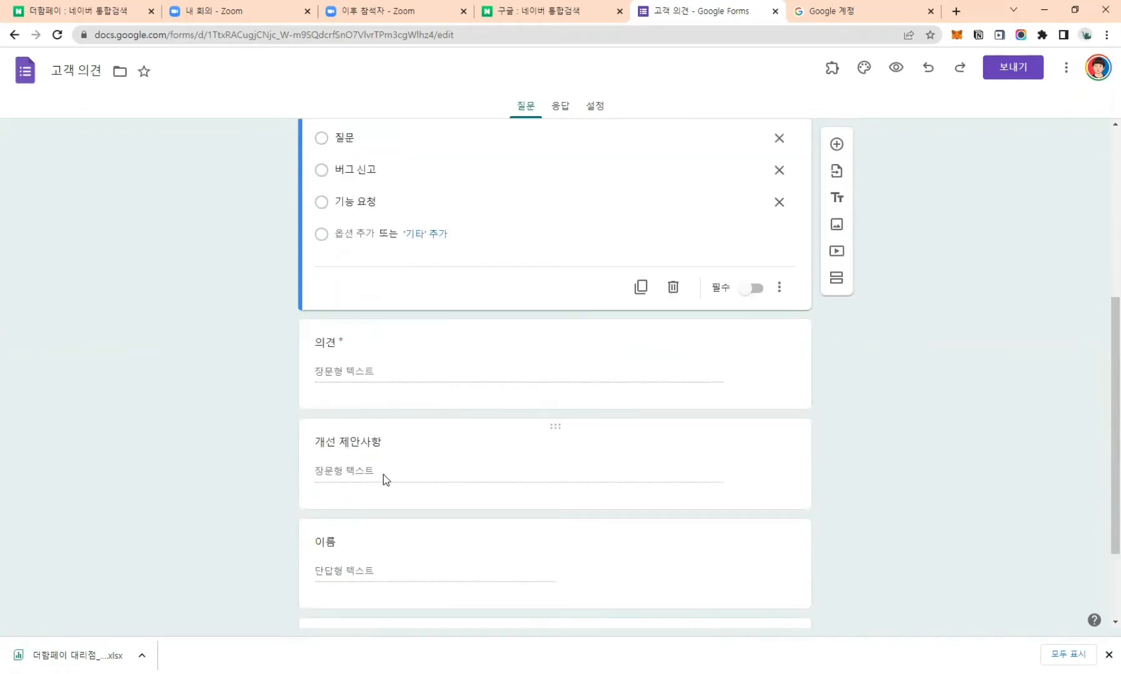
scroll(384, 475, "up", 3)
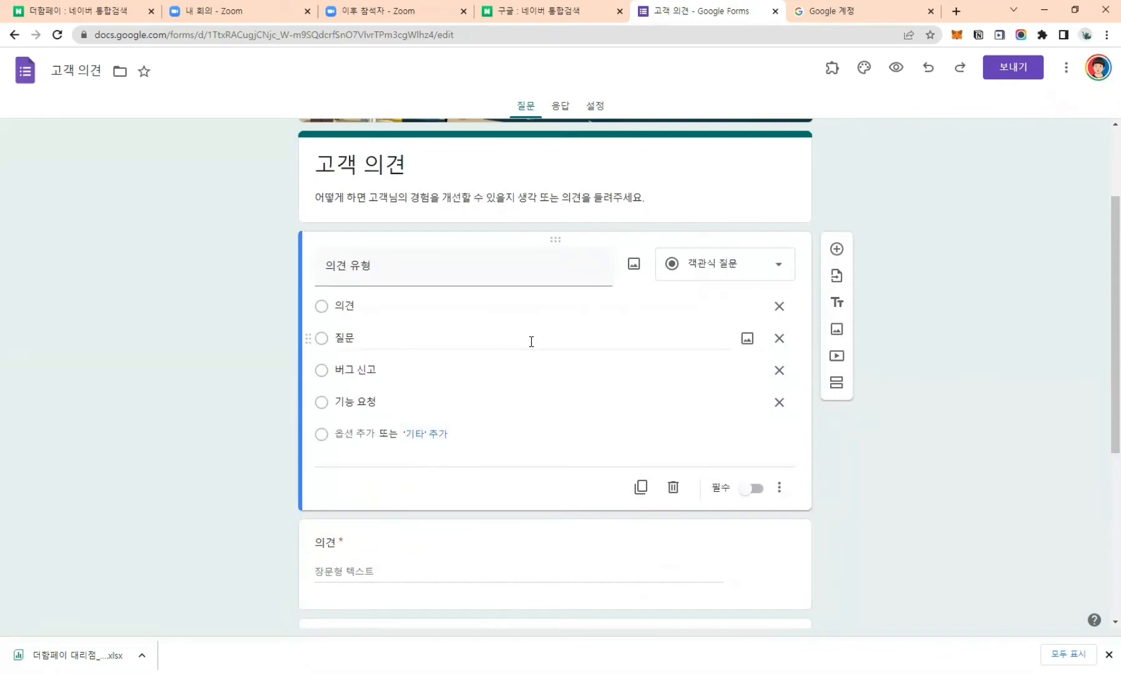
scroll(525, 376, "down", 2)
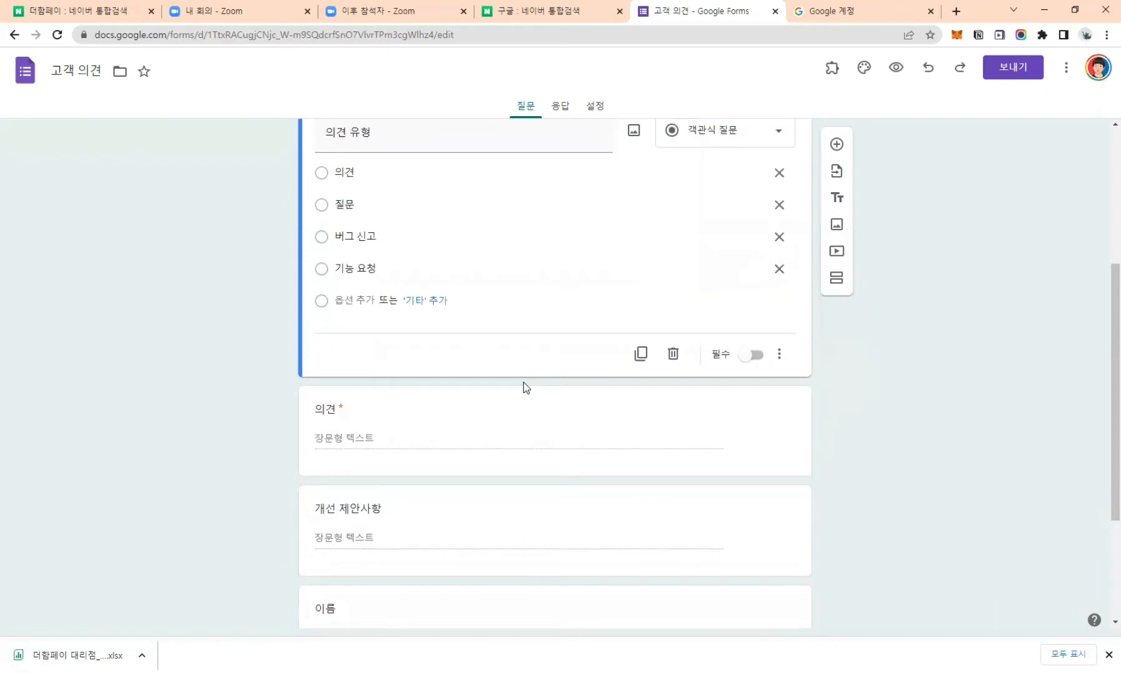
scroll(519, 383, "down", 2)
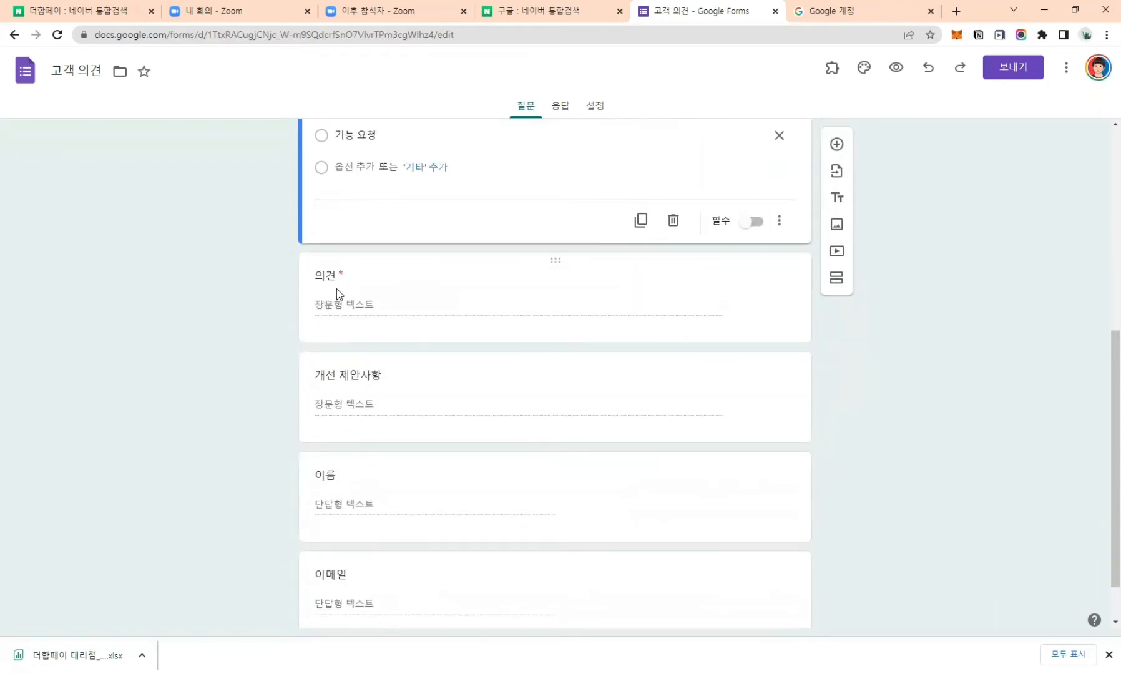
scroll(382, 465, "down", 1)
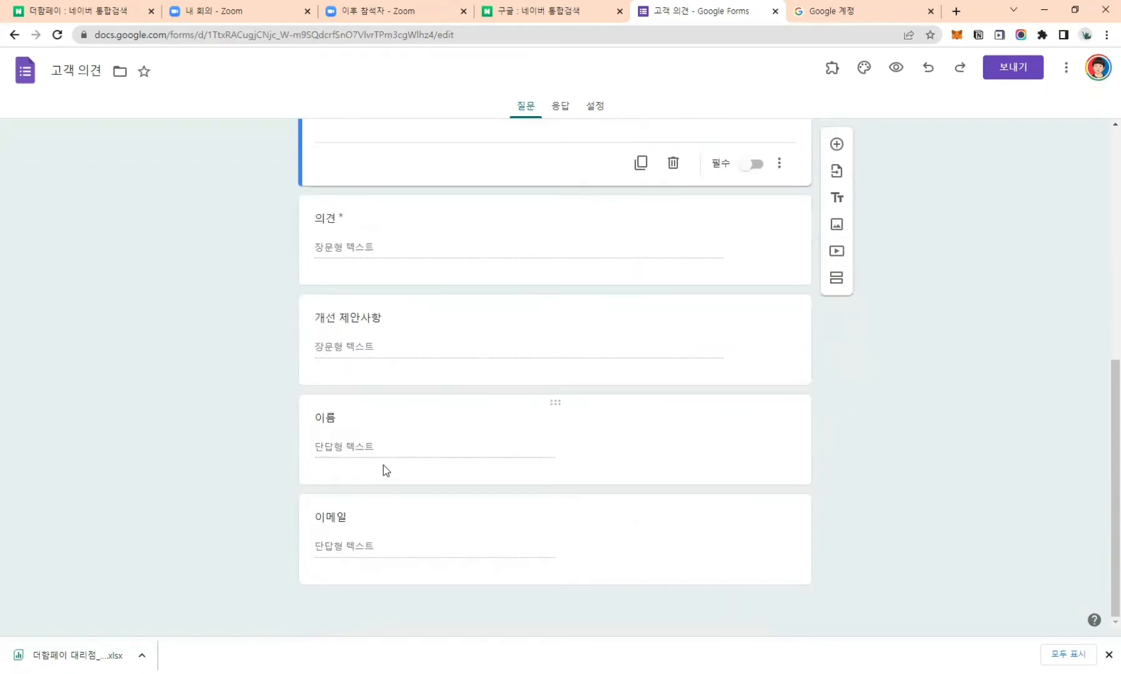
scroll(672, 532, "up", 5)
scroll(668, 518, "up", 2)
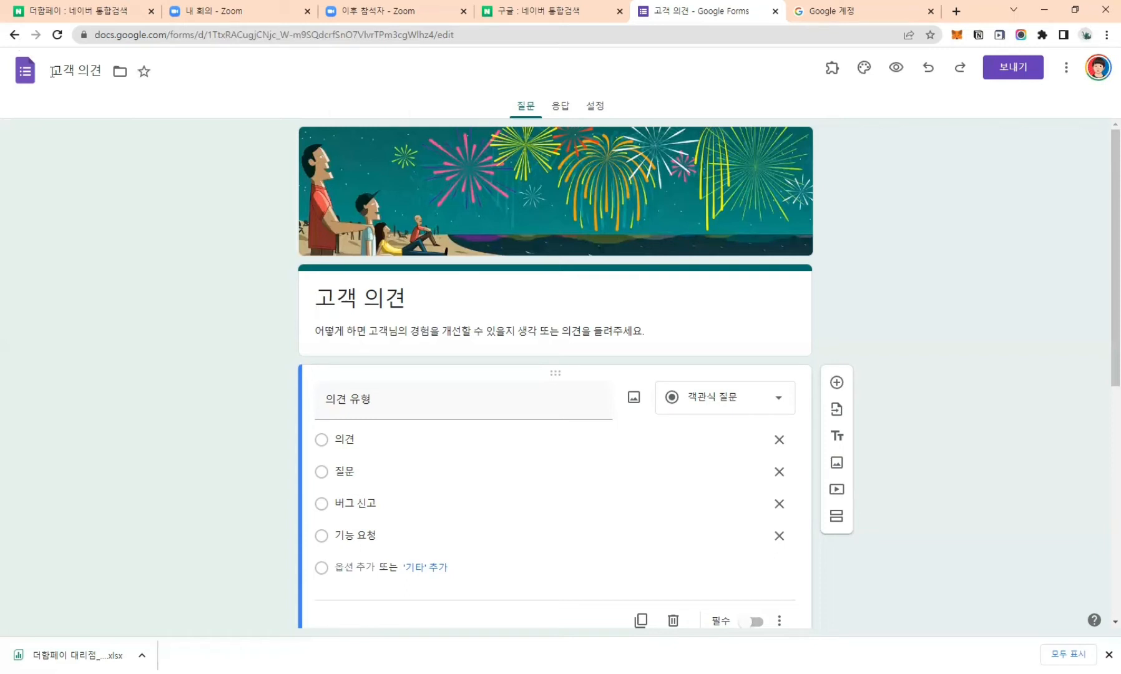
Return to the template gallery and create a new blank form (내용 없음).
left_click(14, 35)
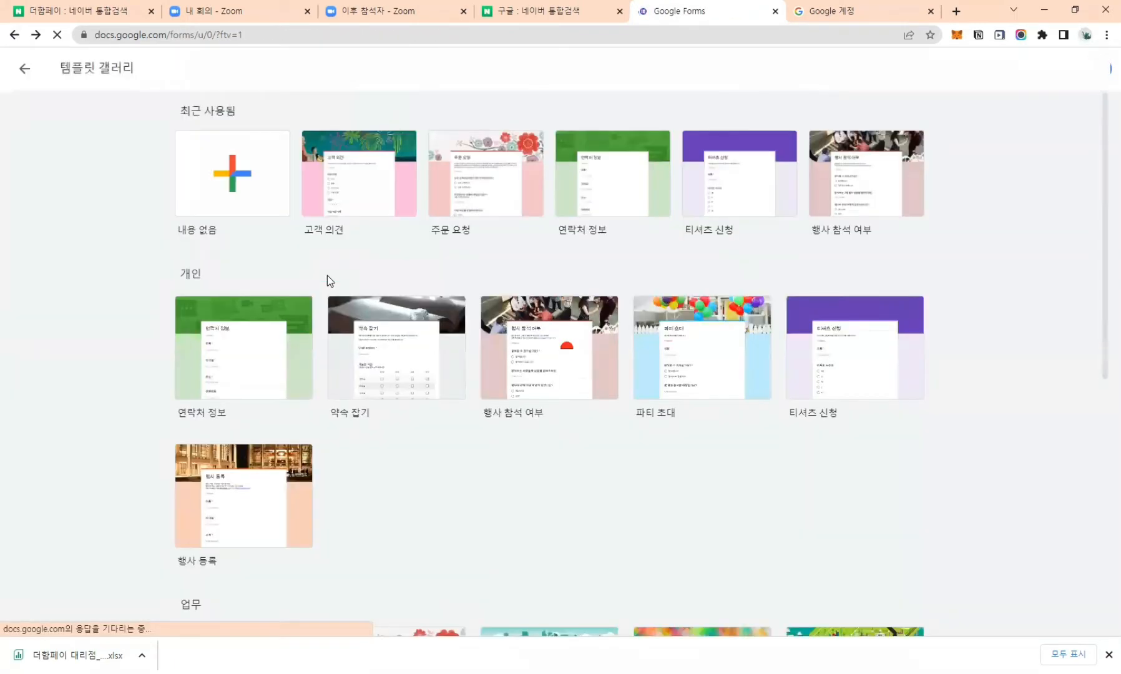
scroll(400, 398, "down", 8)
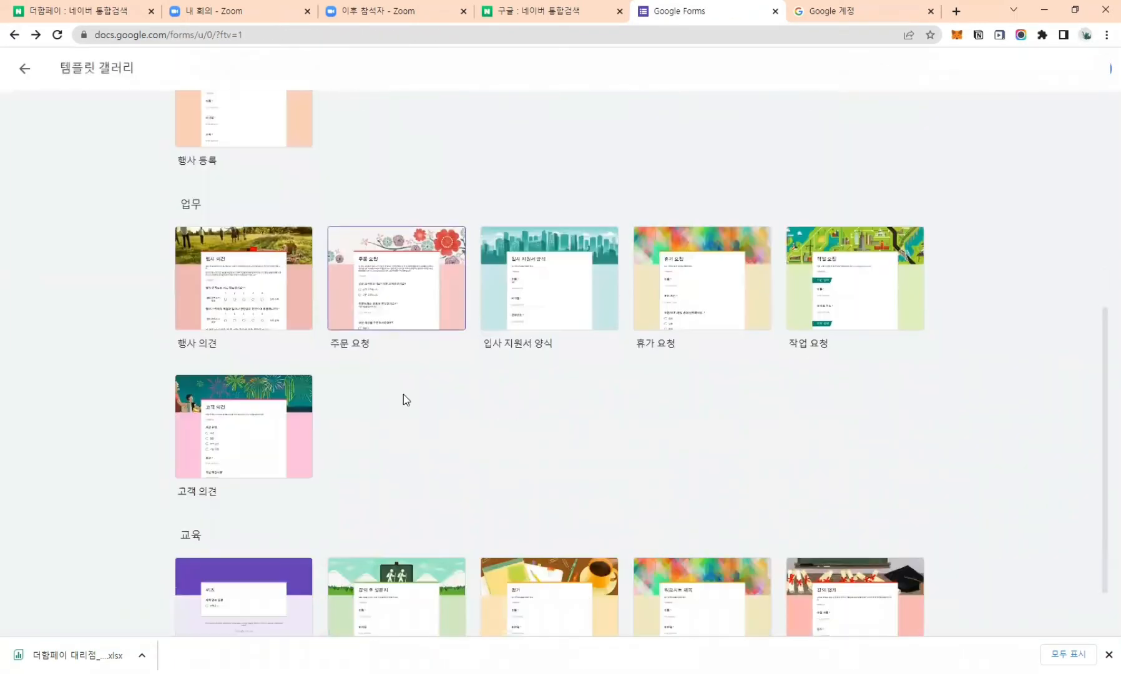
scroll(405, 399, "up", 8)
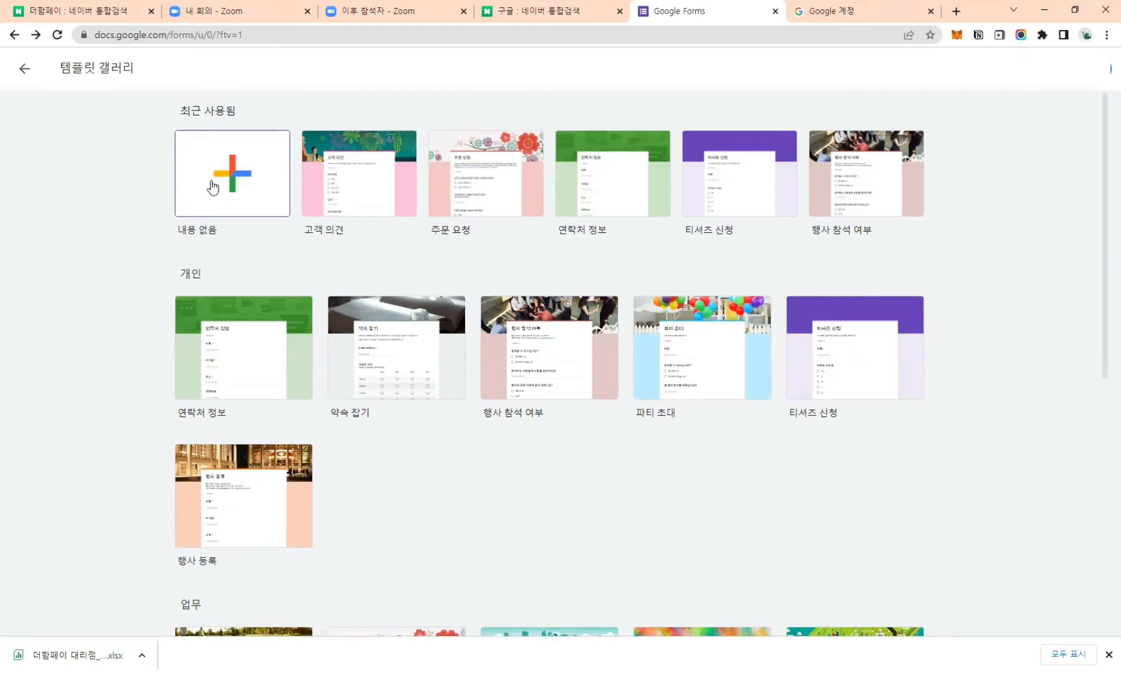
left_click(233, 174)
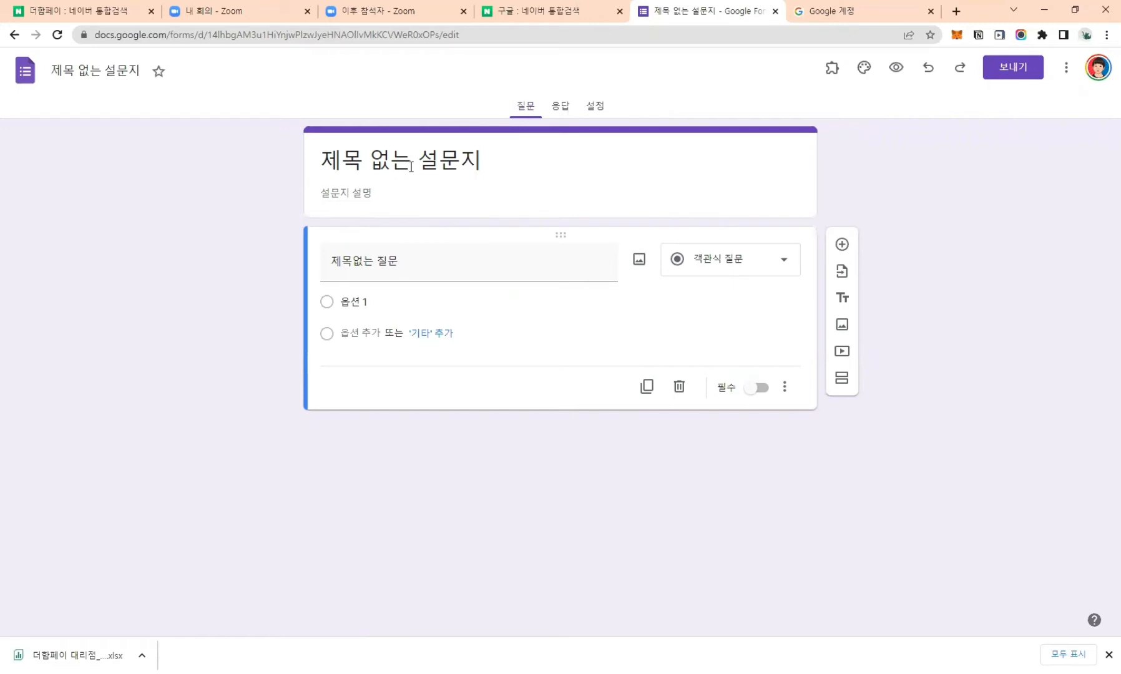
Replace the blank form's title with "더함페이 대리점/가맹점 신청서".
left_click(453, 163)
left_click_drag(484, 162, 327, 170)
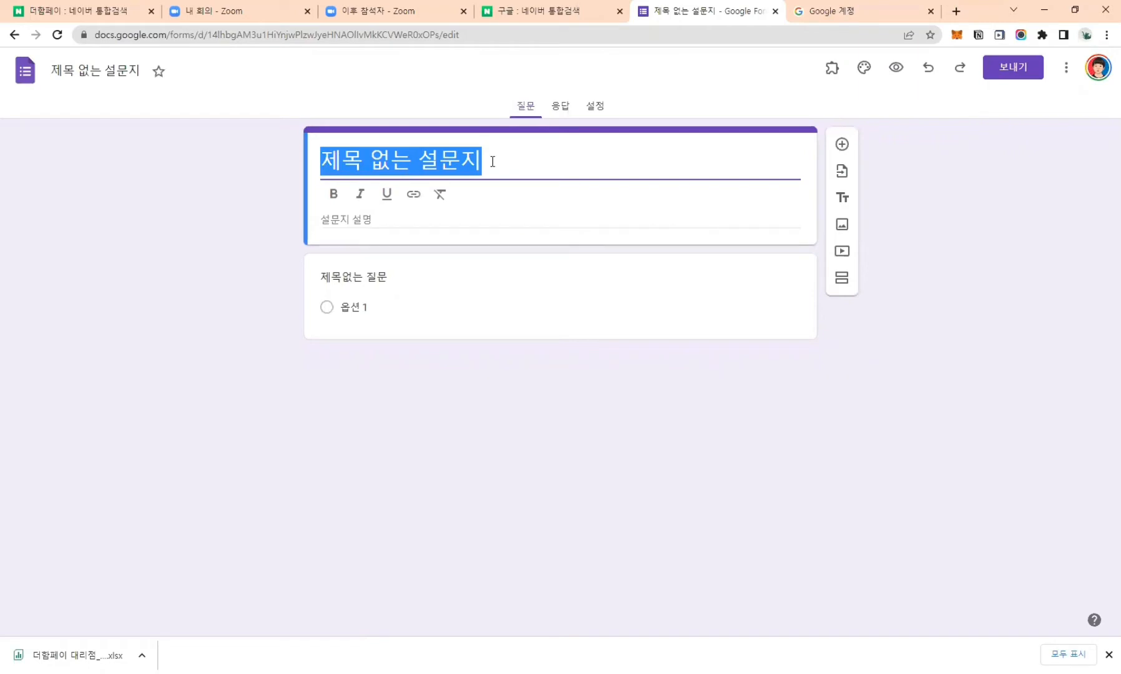
left_click_drag(484, 161, 322, 161)
type("더함페")
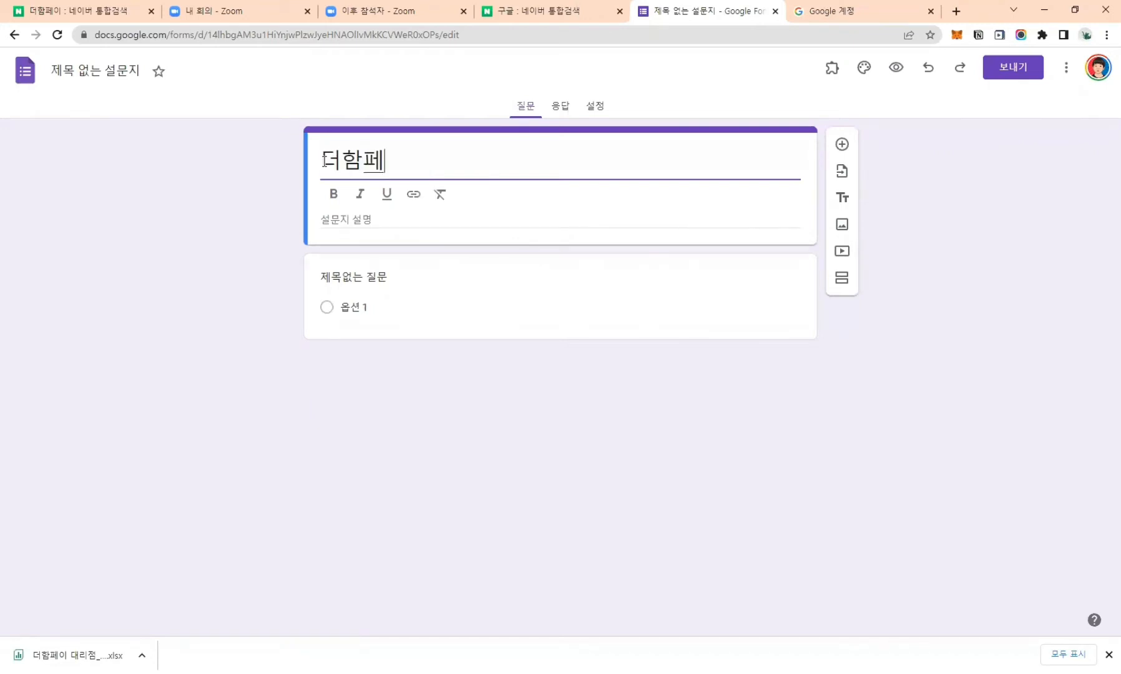
type("이 대리점")
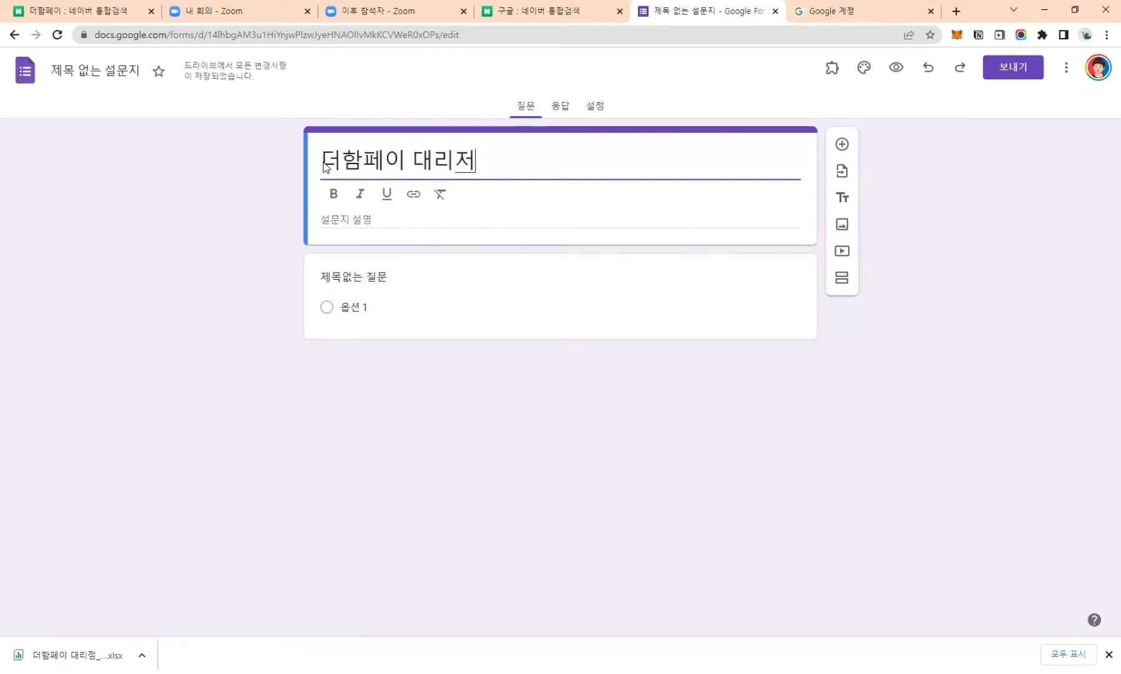
type("/가맹점")
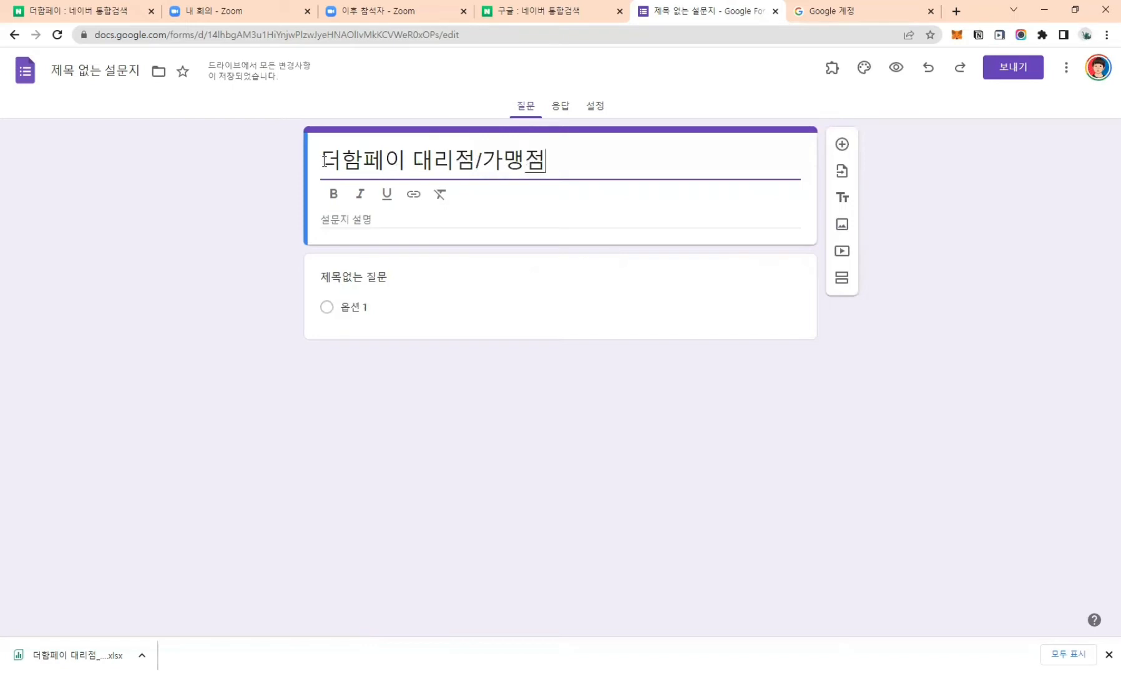
type(" ㅅ신청서")
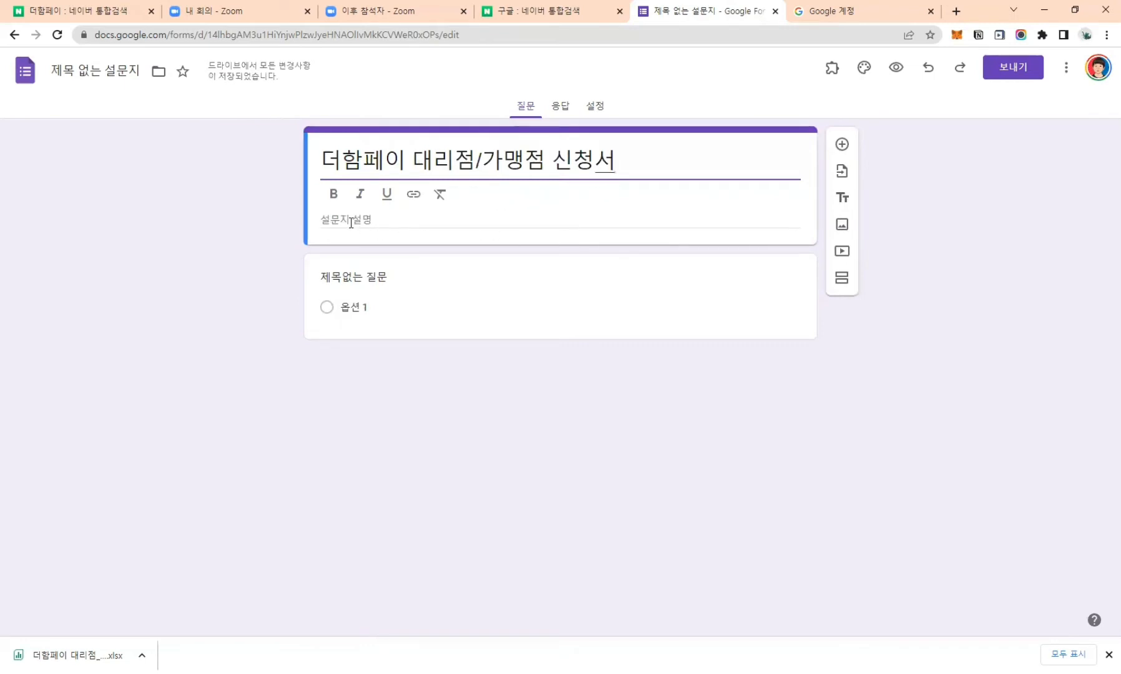
Start the form description with the line "더함페이는 사업자/비사업자/개인/프리랜서등을 위한 카드결제 서비스입니다.".
left_click(351, 221)
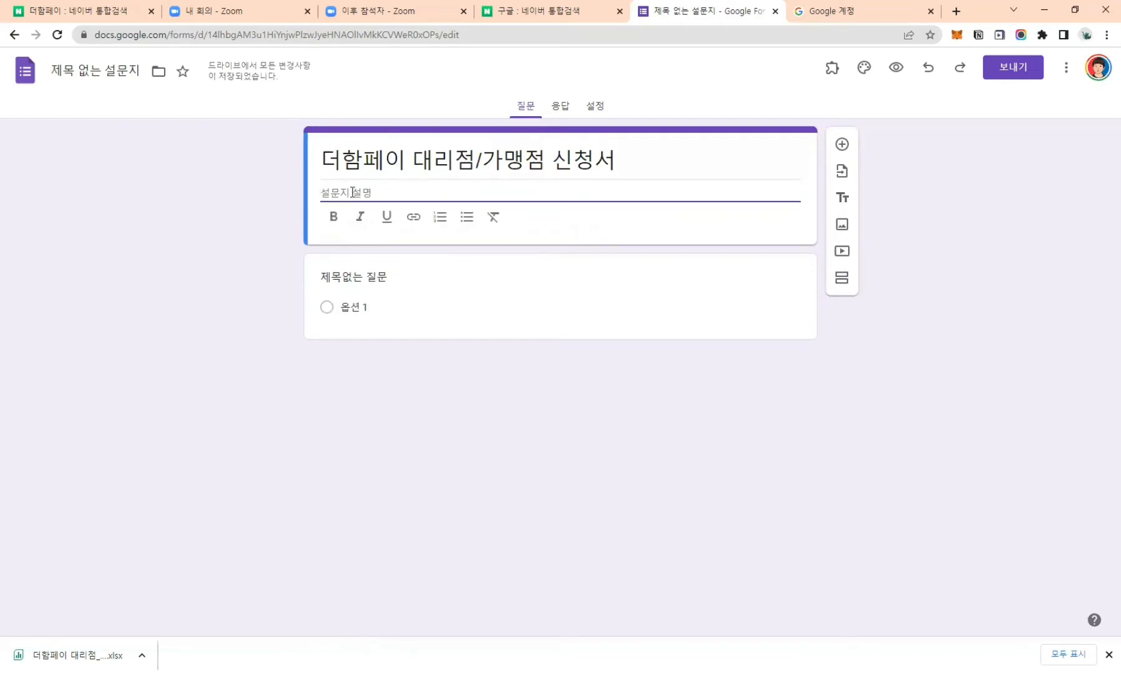
type("더함페이는 시")
type("업자/비새")
type("업자/갱ㄴ")
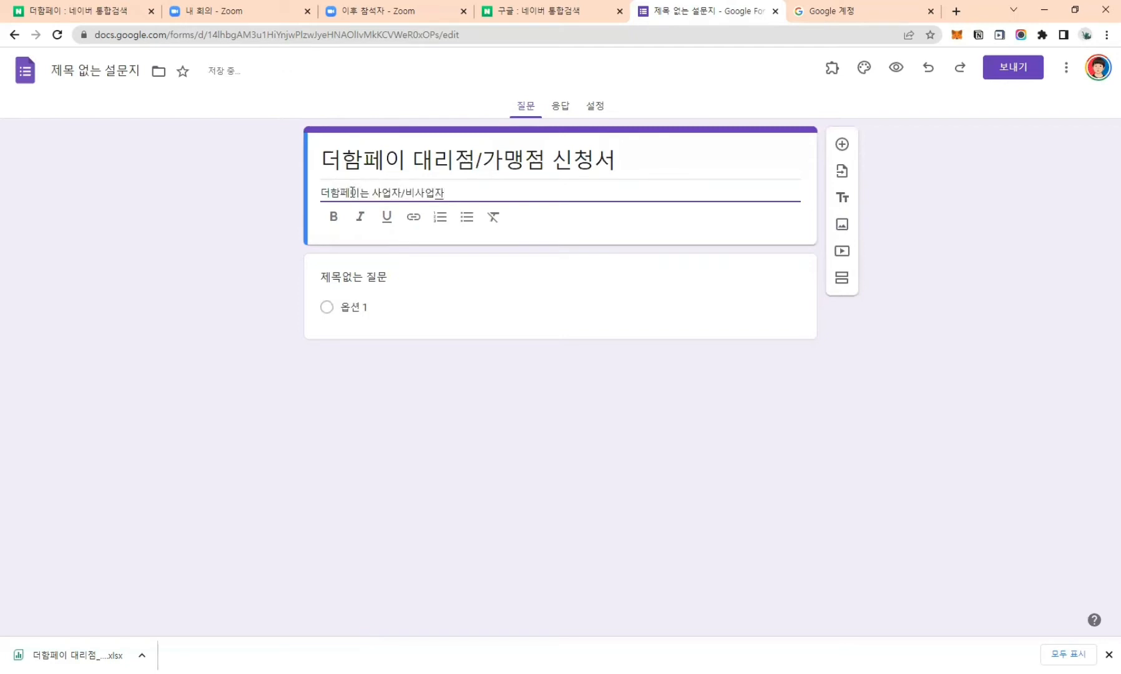
key("BackSpace")
key("BackSpace")
type("ㄱ애")
key("BackSpace")
key("BackSpace")
key("BackSpace")
type("개이ㄴ/프리랜서드")
type("ㅇ을 위한 캠")
type("드결제 서비스입니")
type("다.")
key("Return")
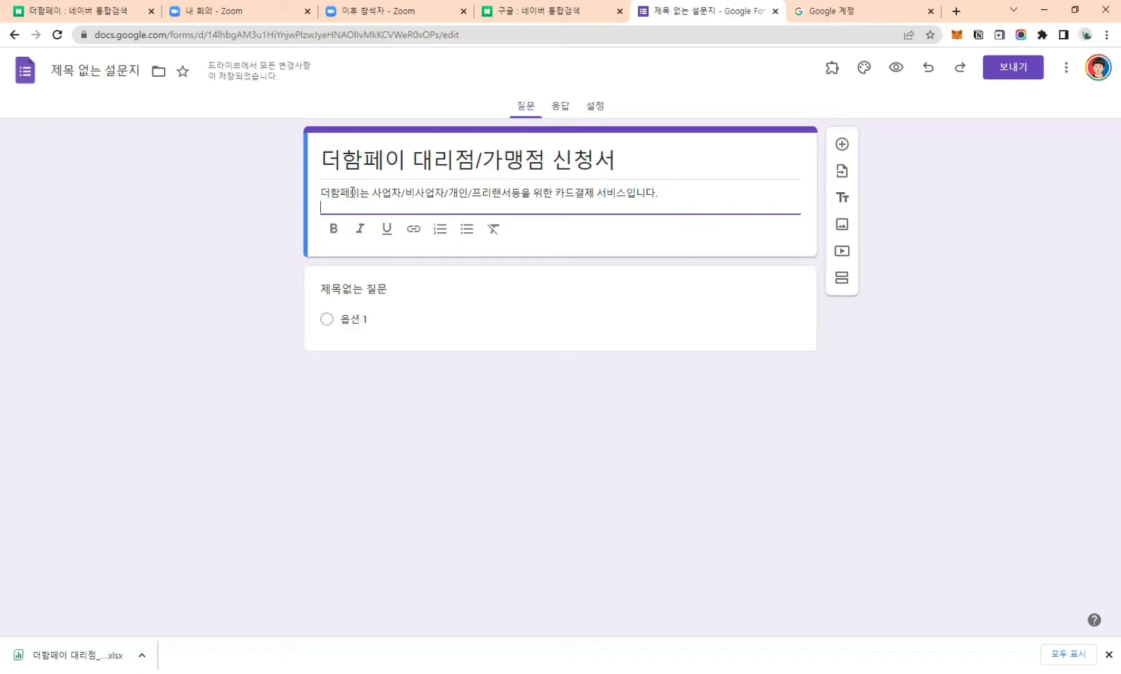
Add a first dashed line, after a blank line, to the form description: "- 별도의 장비없이 앱으로도 사용가능합니다".
key("Return")
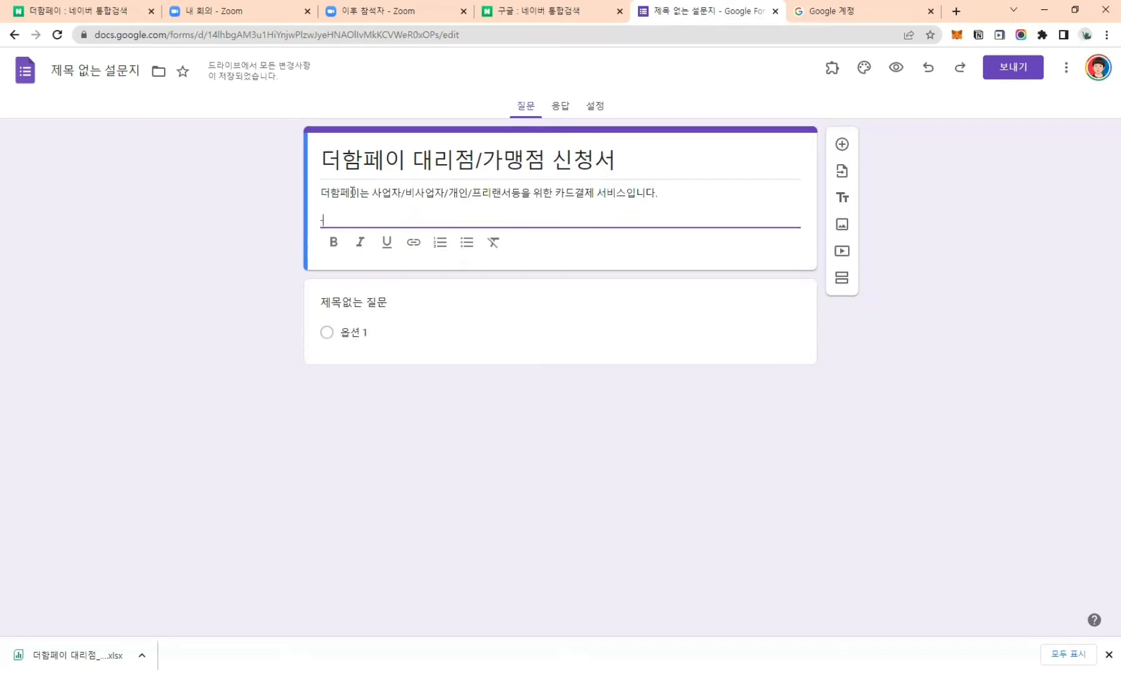
type("별도의 장비업")
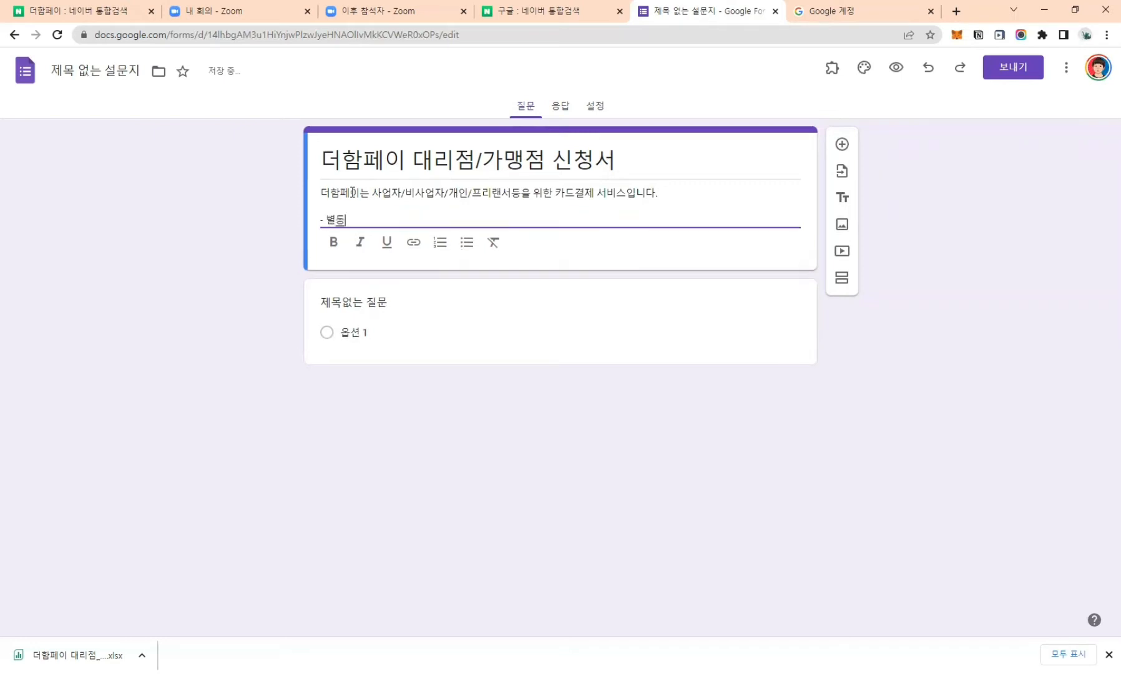
type("이 앱으로")
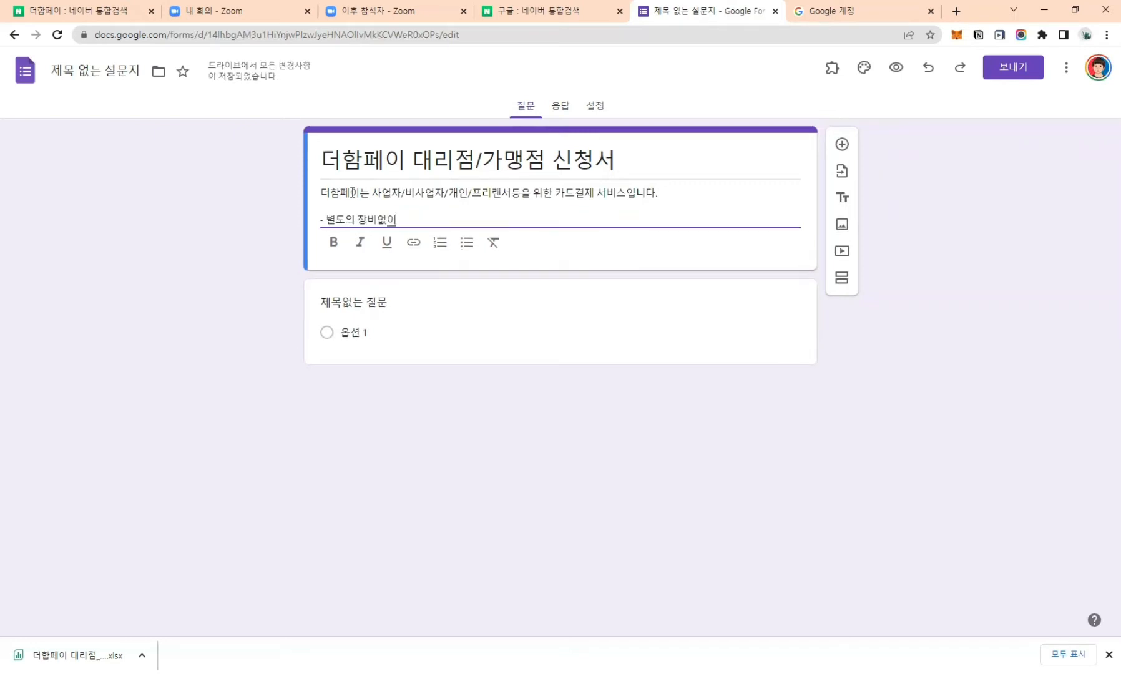
key("BackSpace")
key("BackSpace")
type("으로도 사용가능합니다")
Add a second dashed line to the form description: "- 푸드트럭,플리마켓,개인교습강사도 가능합니다".
key("Return")
type("-")
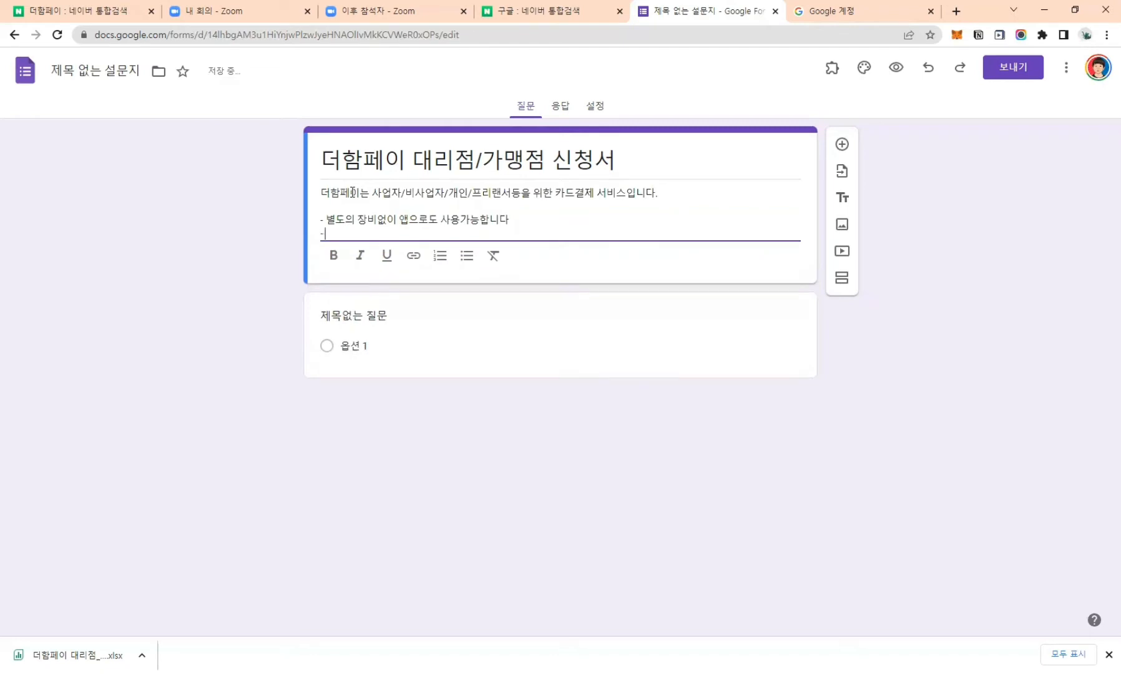
type(" 푸드트레")
type(",플리마케")
type("ㅅ,개인괴")
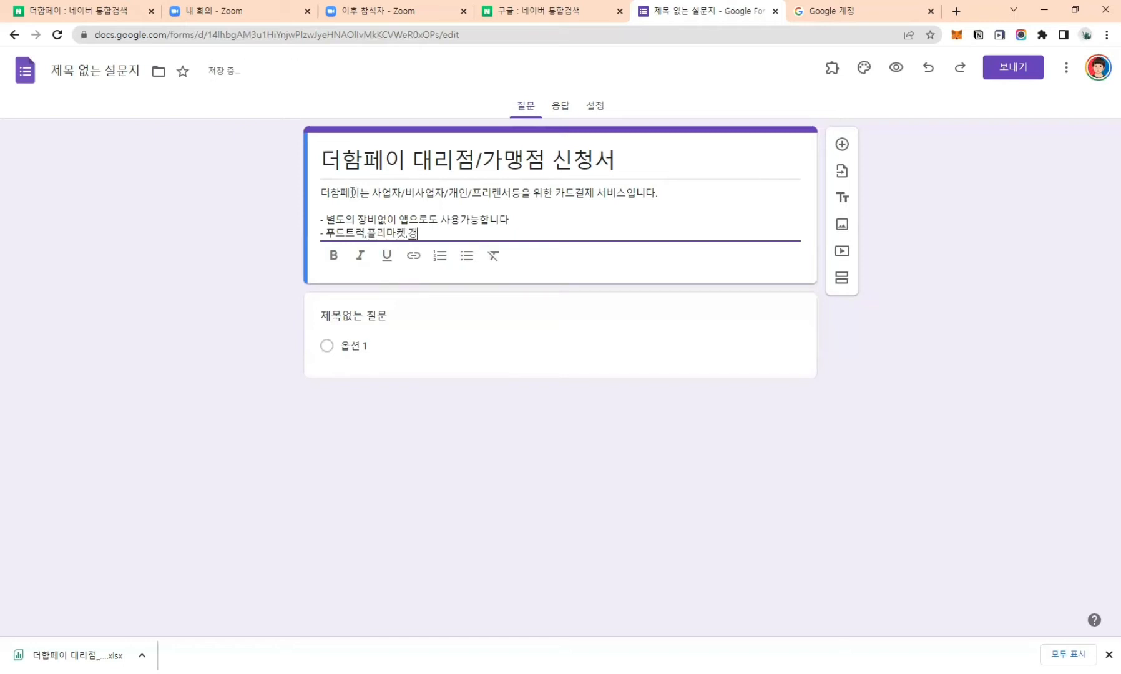
type("습강사도")
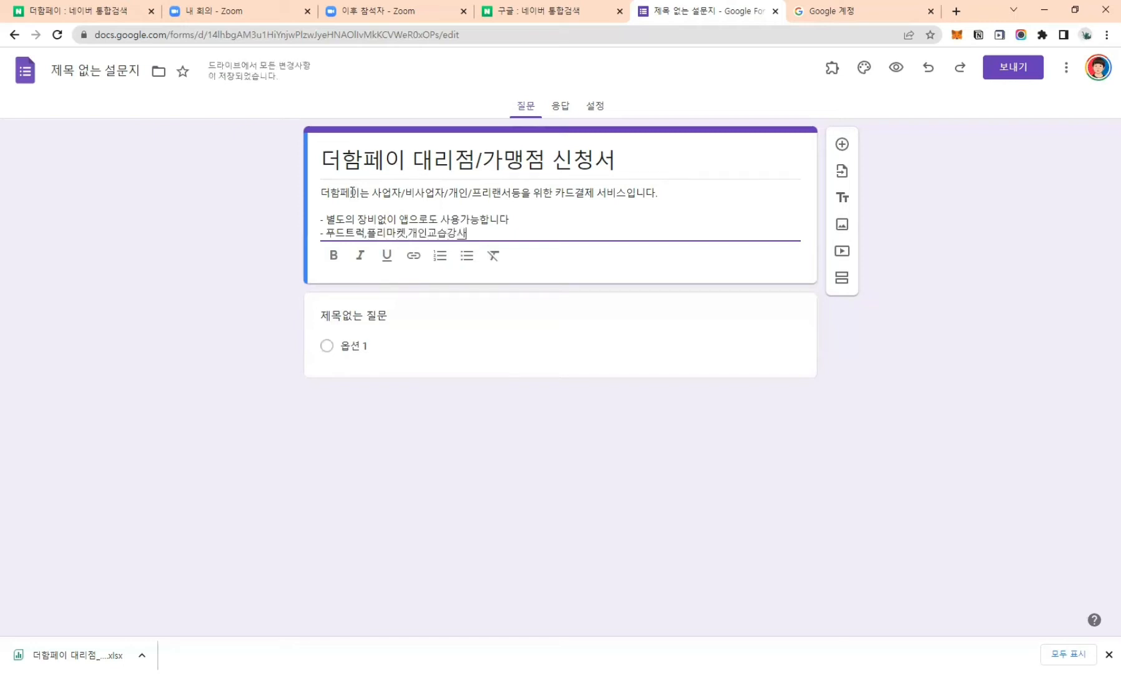
type(" 가능합니대")
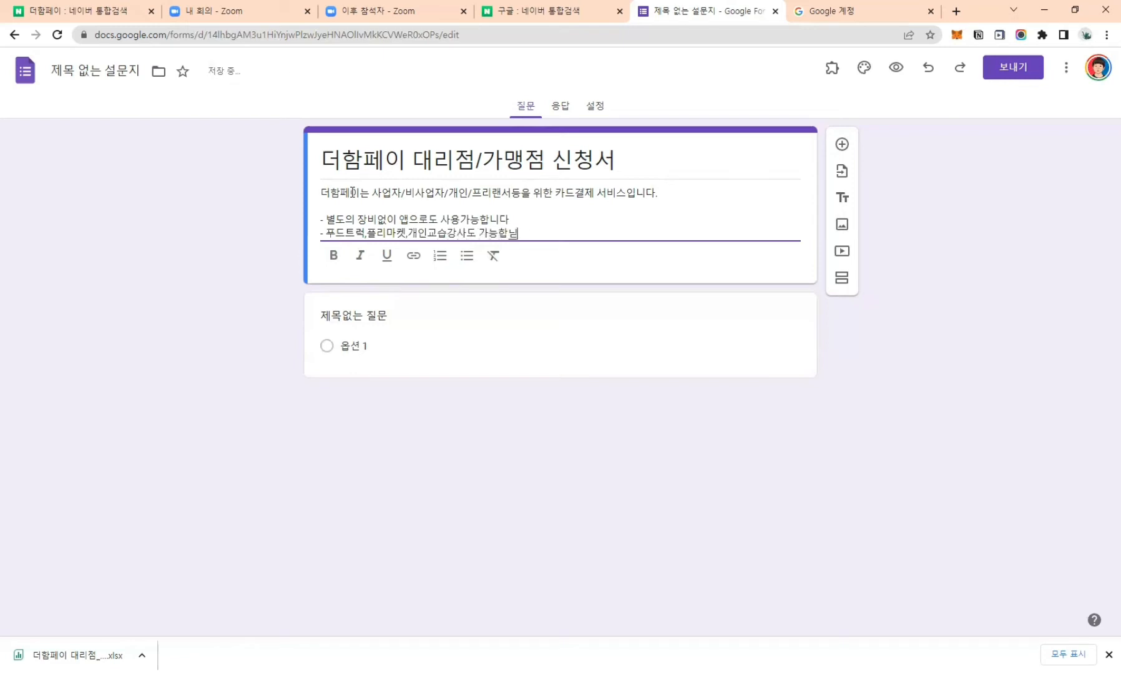
key("BackSpace")
type("ㅏ")
Add a third dashed line to the form description, "- 서비스를 이용하시는 가맹점은 무료로 이용가능합니다.", and end it with a line break.
key("Return")
type("- 서벳스를 이용해")
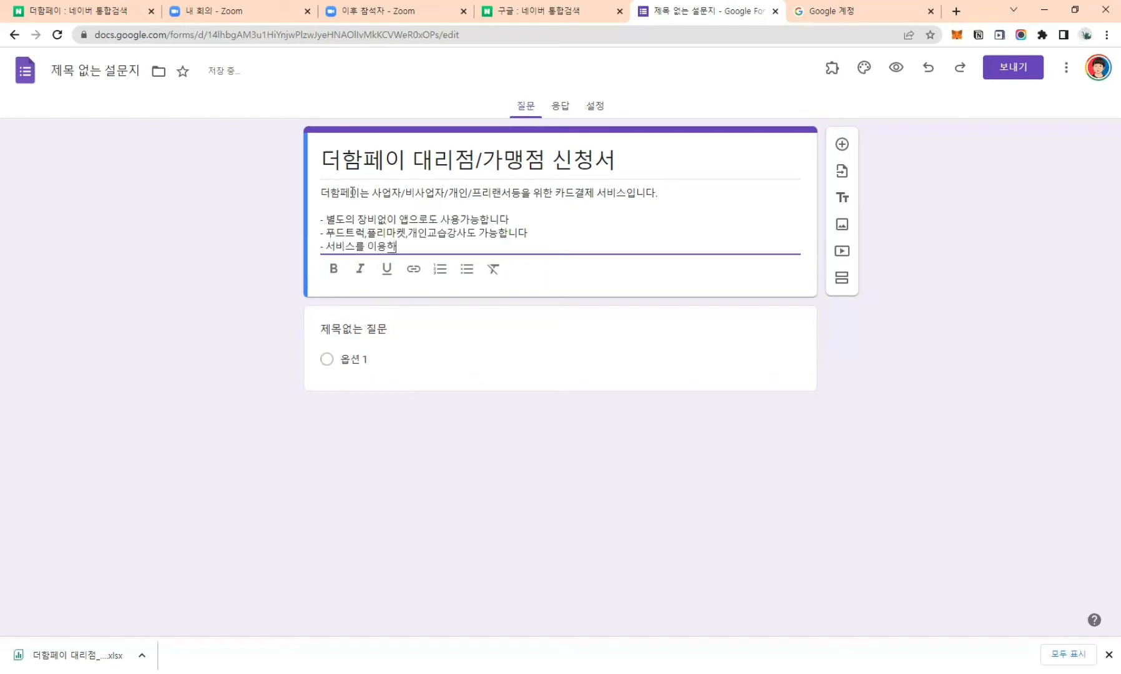
key("BackSpace")
type("하시는 가맹점의")
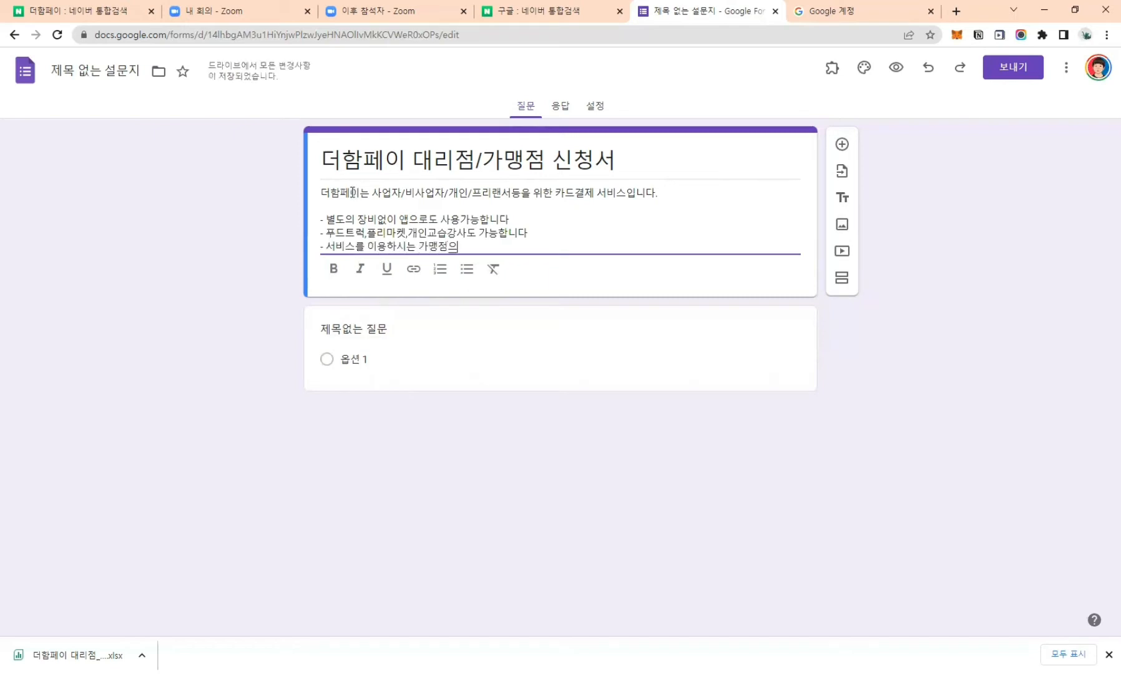
key("BackSpace")
type("은 무료로")
type(" 이용가능합니")
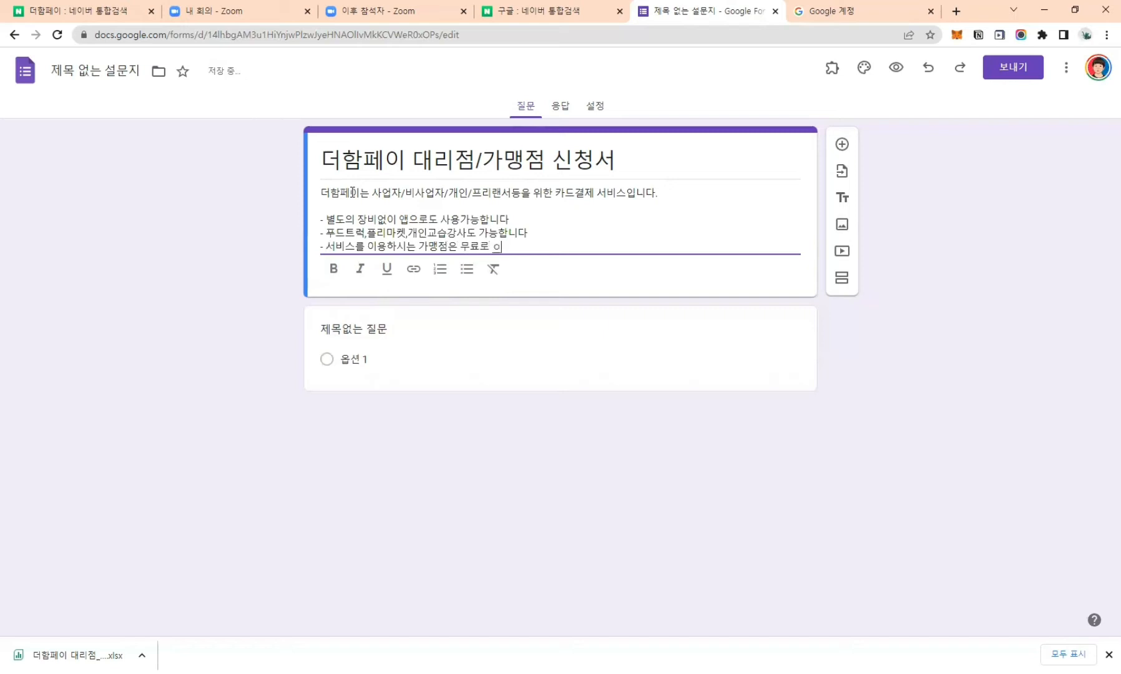
type("다.")
key("Return")
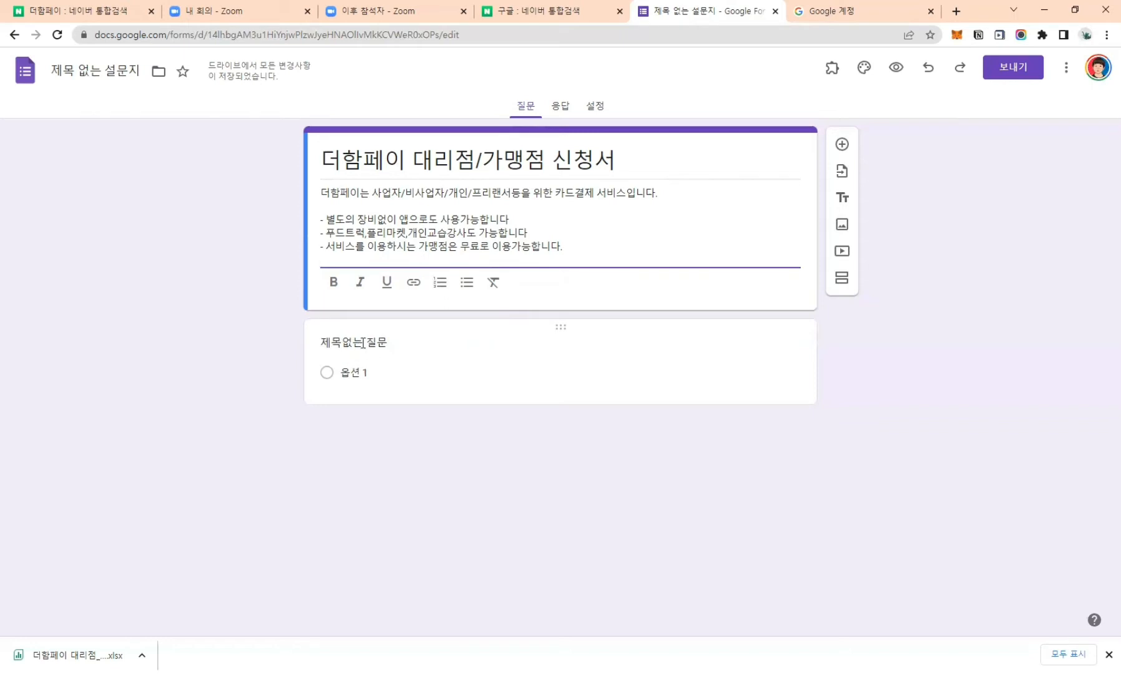
Title the first question 성함 and change its answer type to short answer (단답형).
left_click(430, 374)
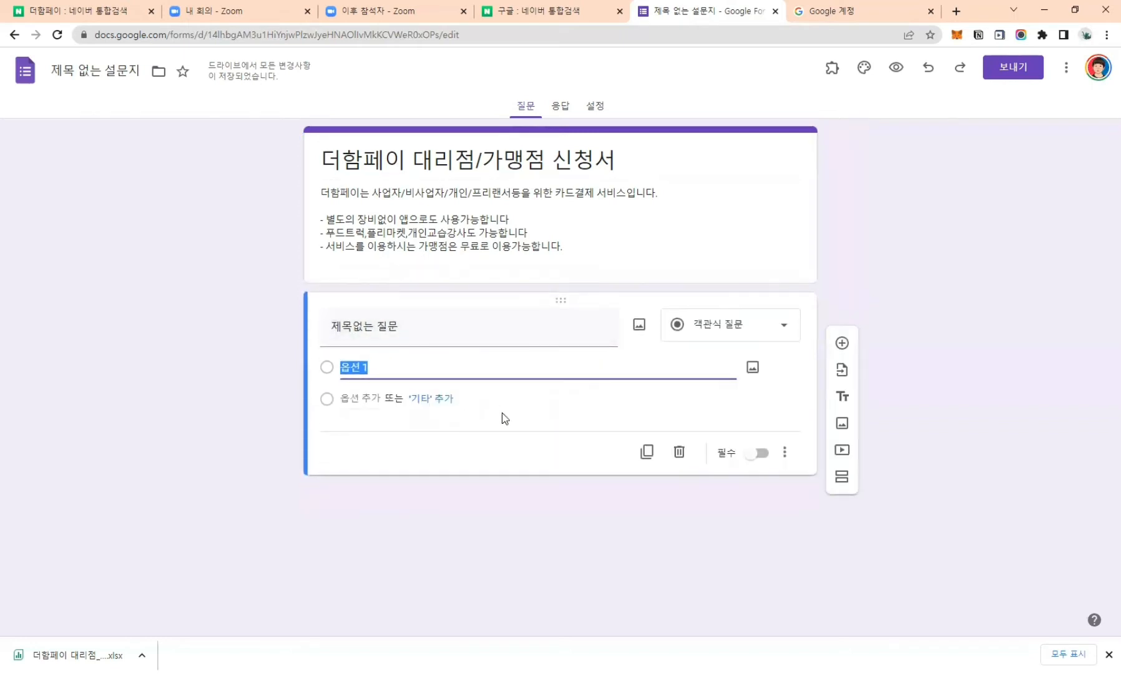
left_click(395, 325)
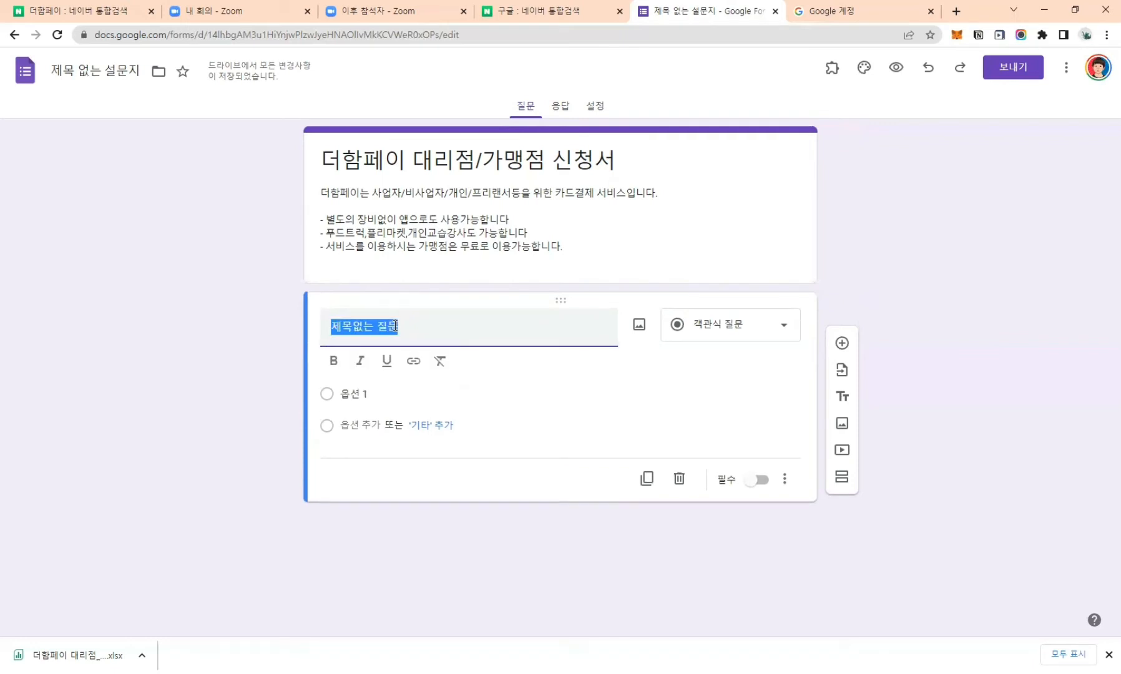
type("성함")
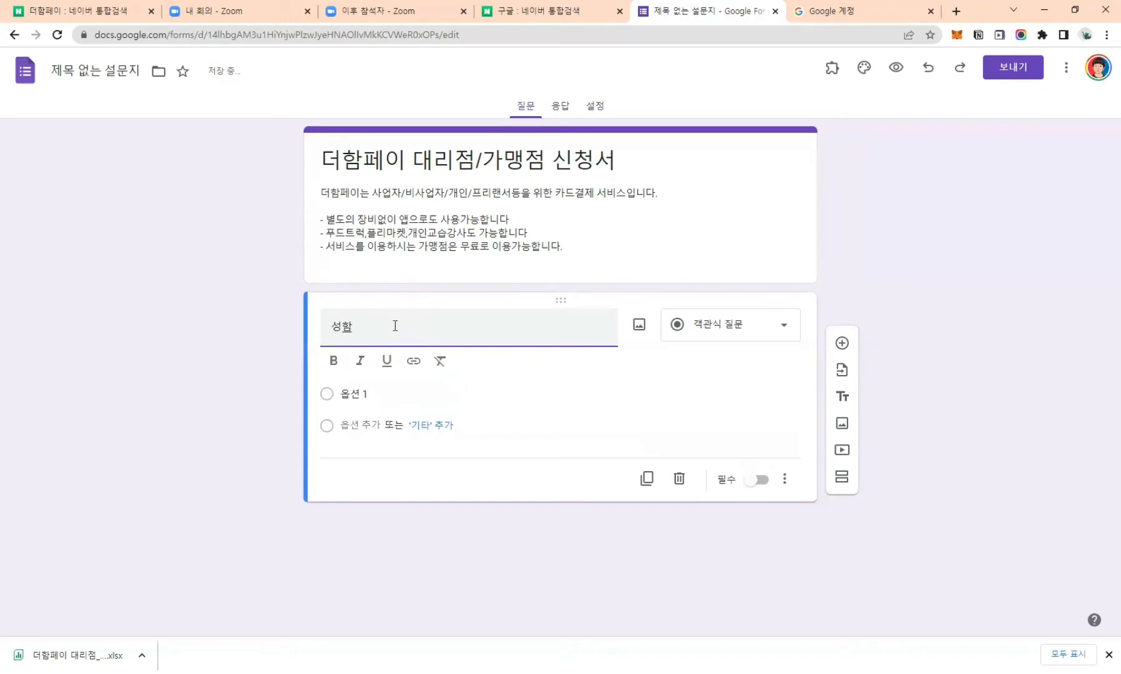
left_click(524, 374)
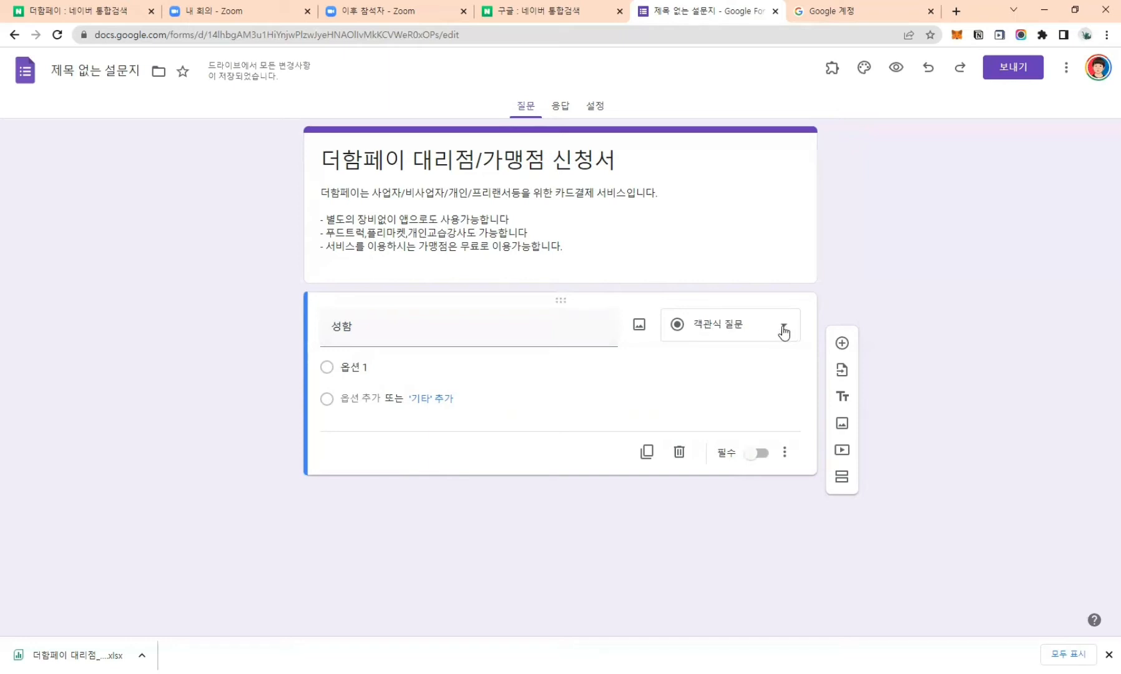
left_click(782, 329)
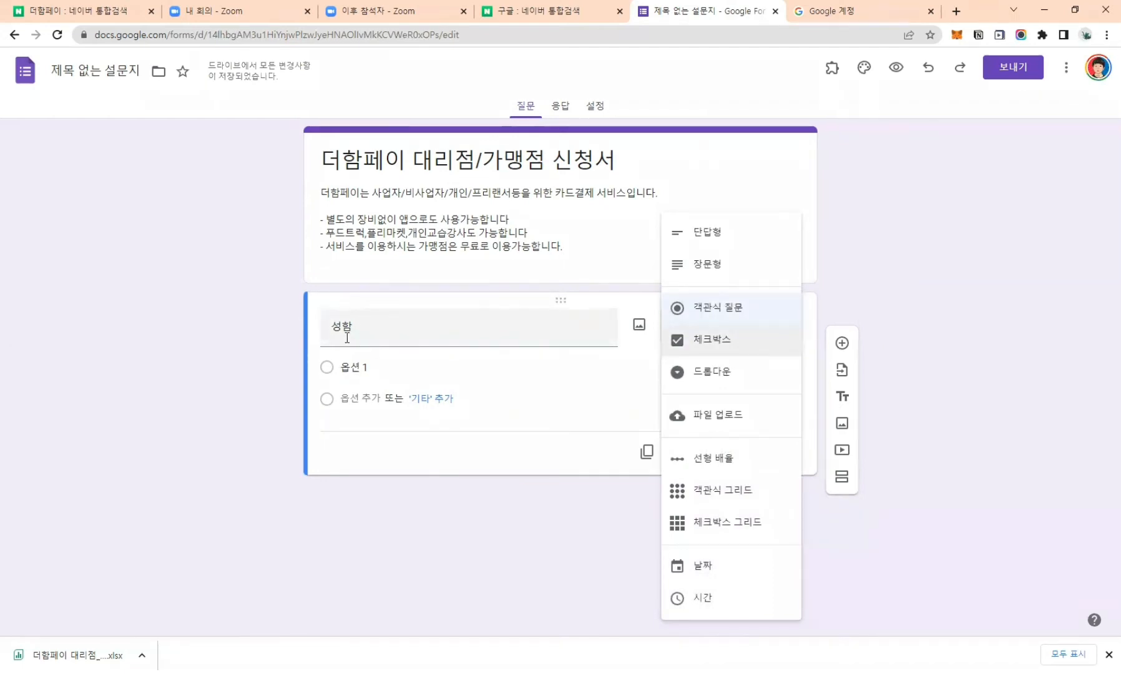
left_click(719, 234)
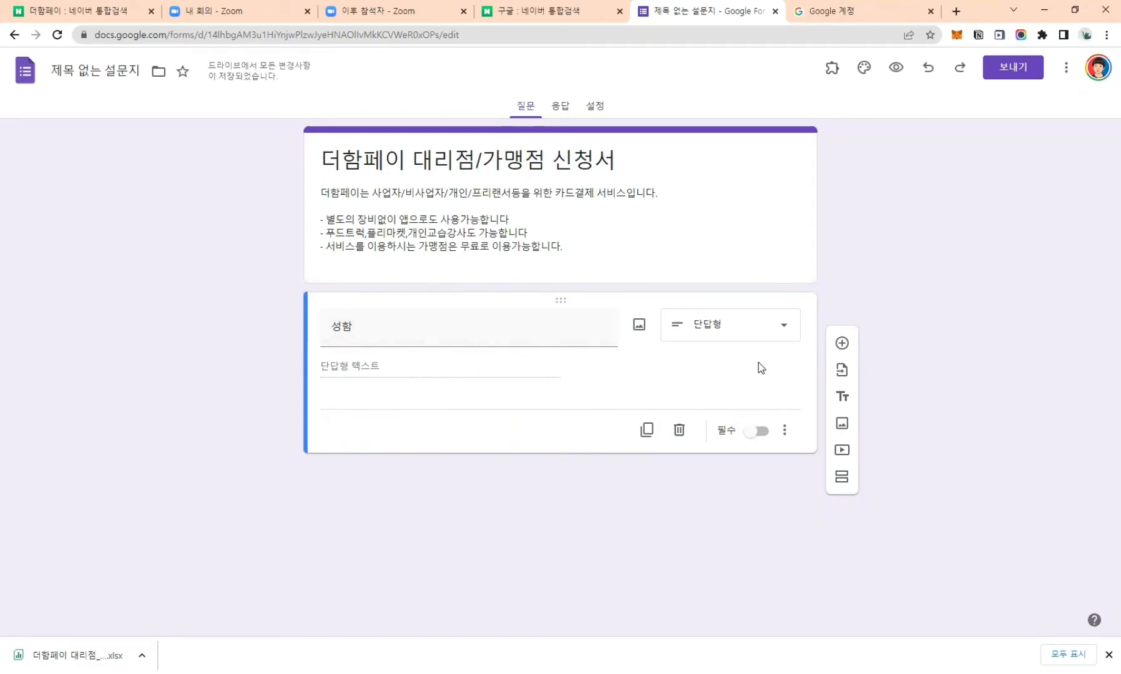
Add a second question titled 연락처 with the short answer type (단답형).
left_click(842, 343)
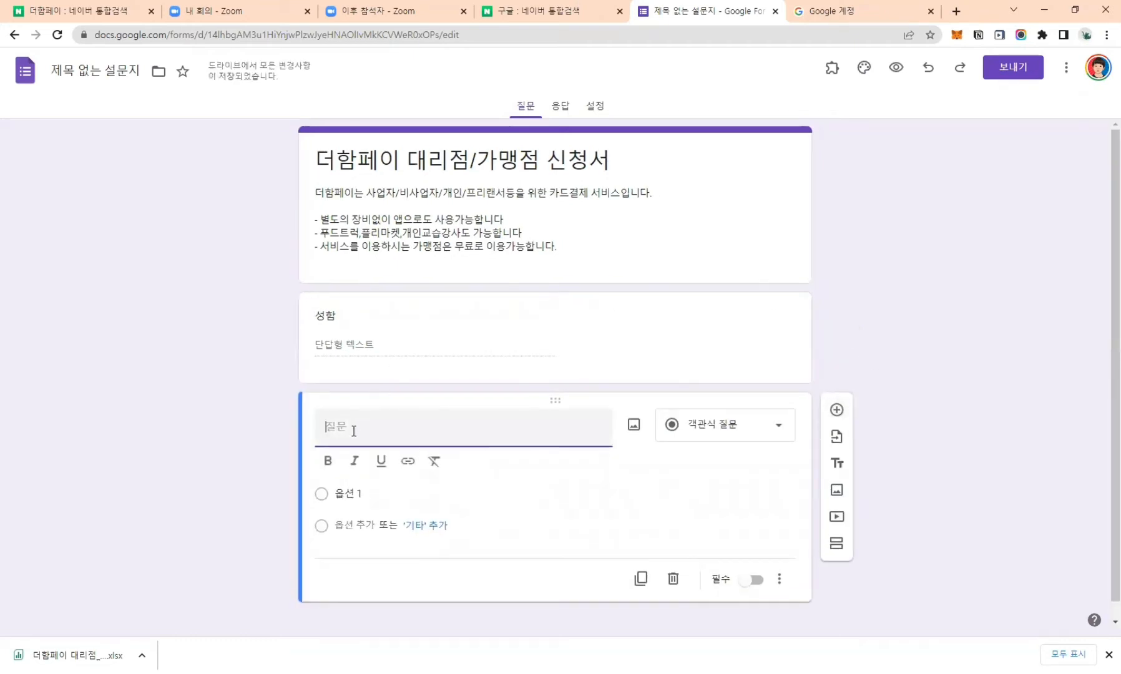
type("연락")
type("처")
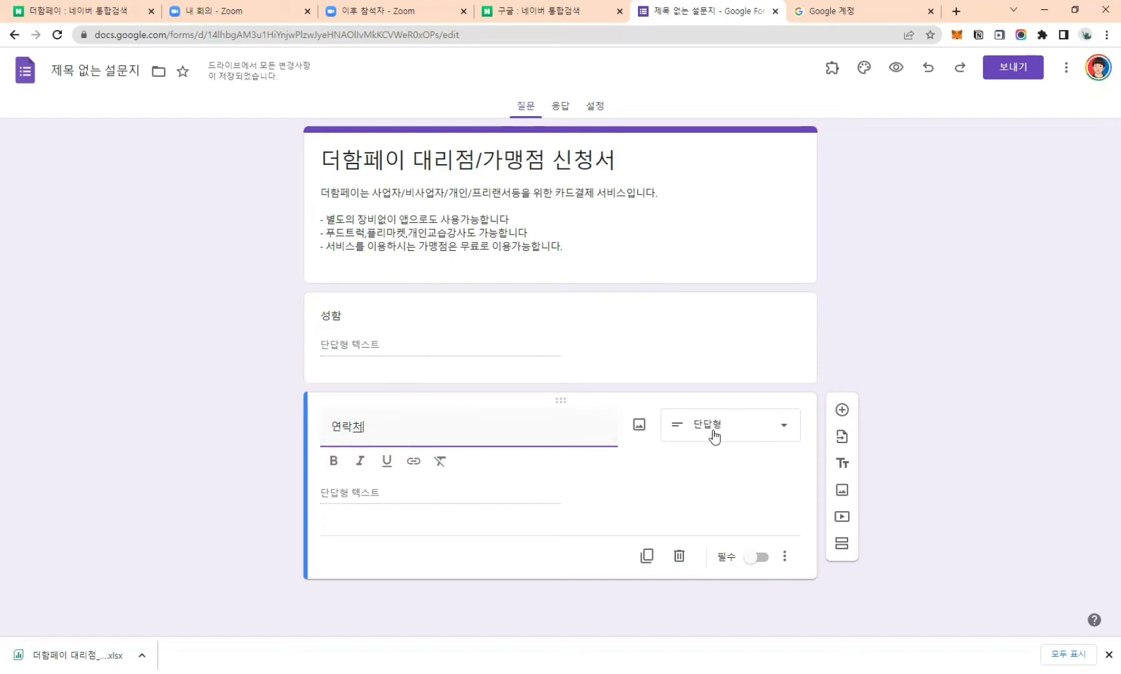
Add a third question titled 주소(행정동까지) with the short answer type (단답형).
left_click(842, 410)
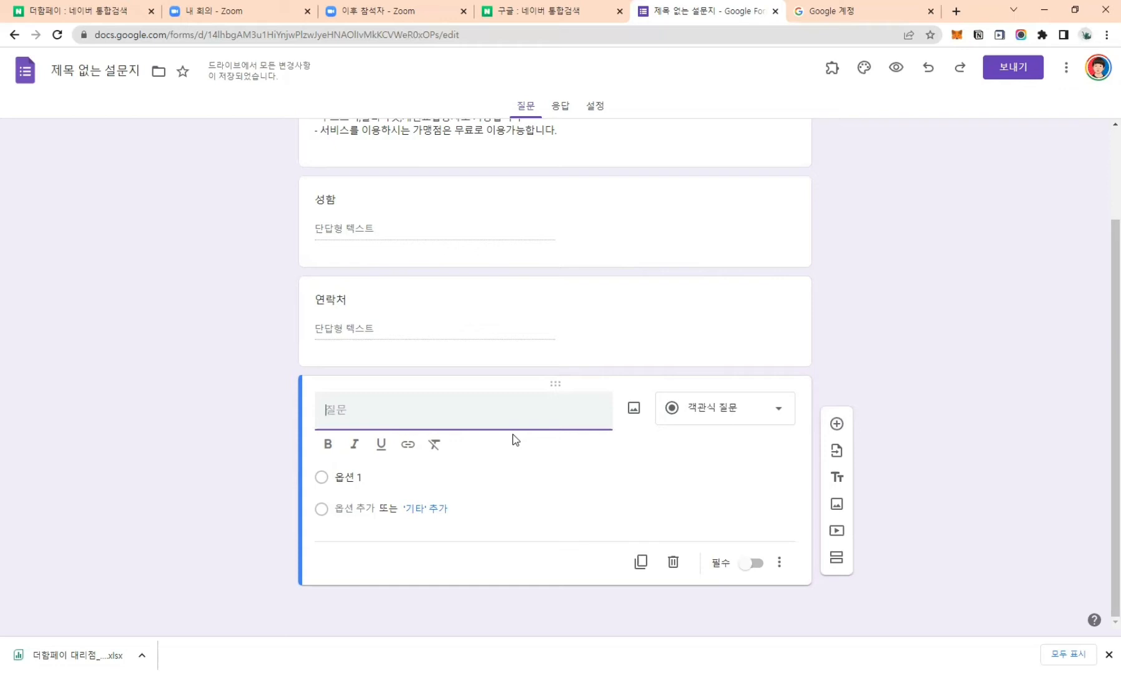
type("주쇠")
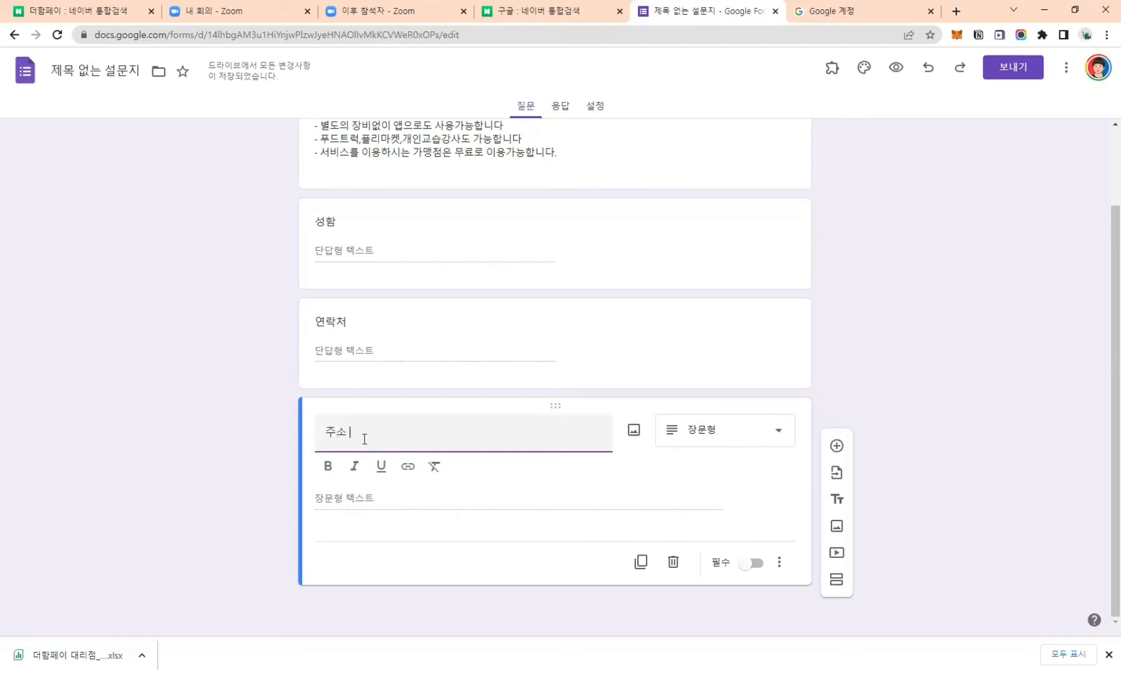
type("(")
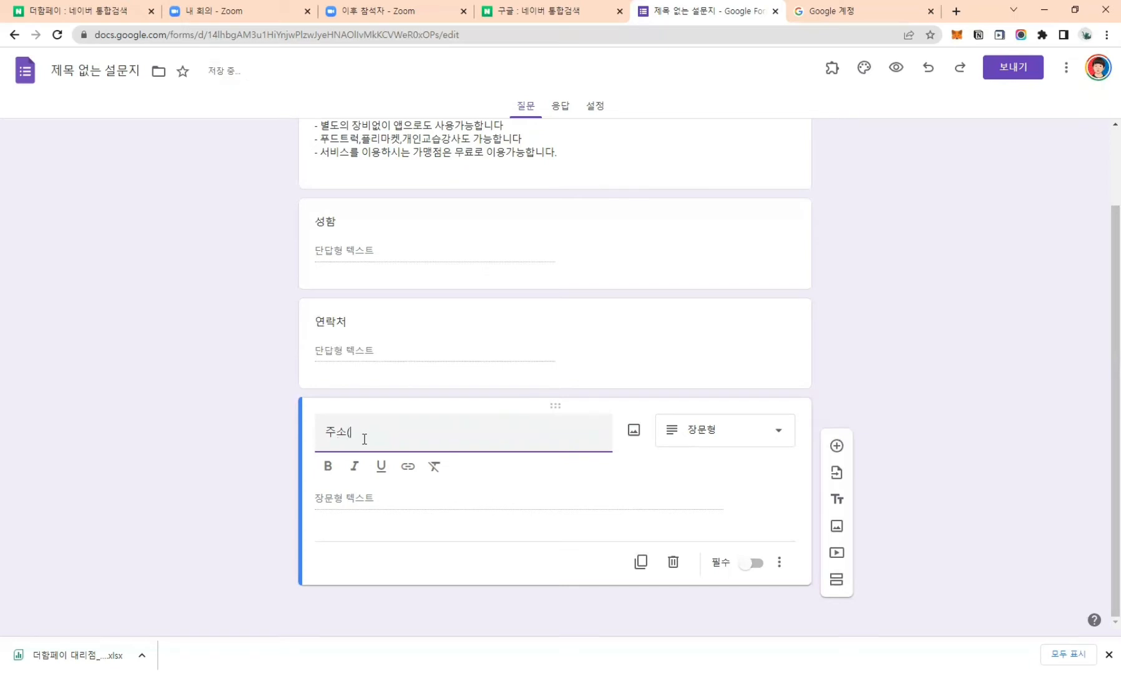
type("행정동깮지)")
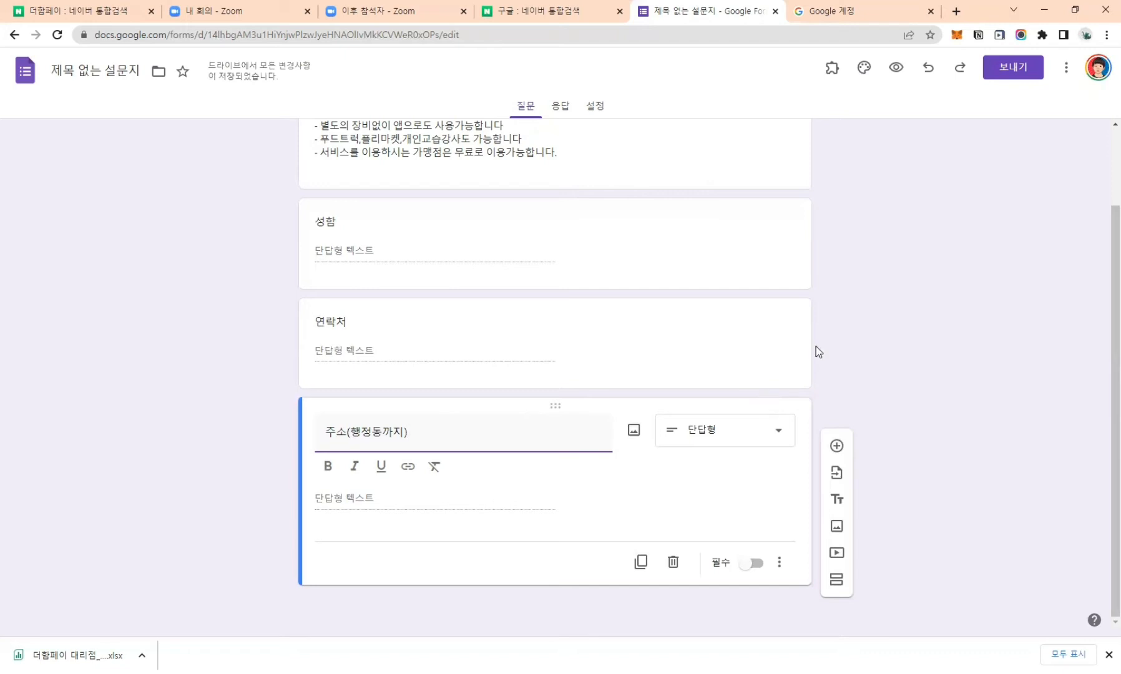
Preview the form as respondents see it, then return to editing it.
scroll(882, 337, "up", 2)
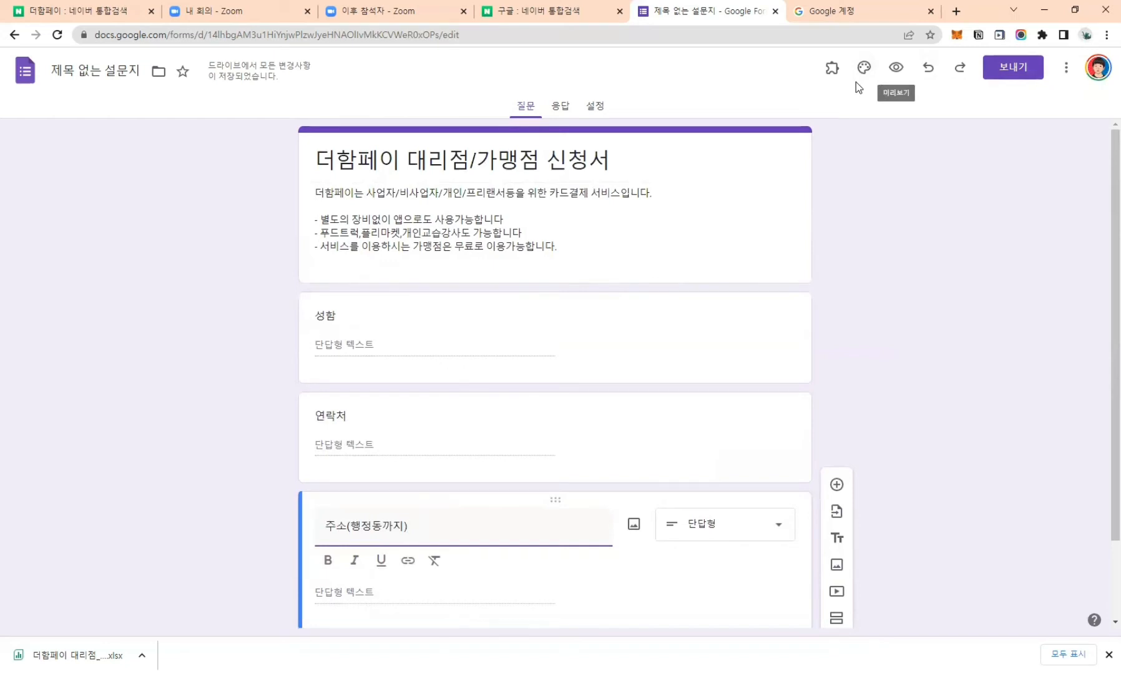
left_click(881, 6)
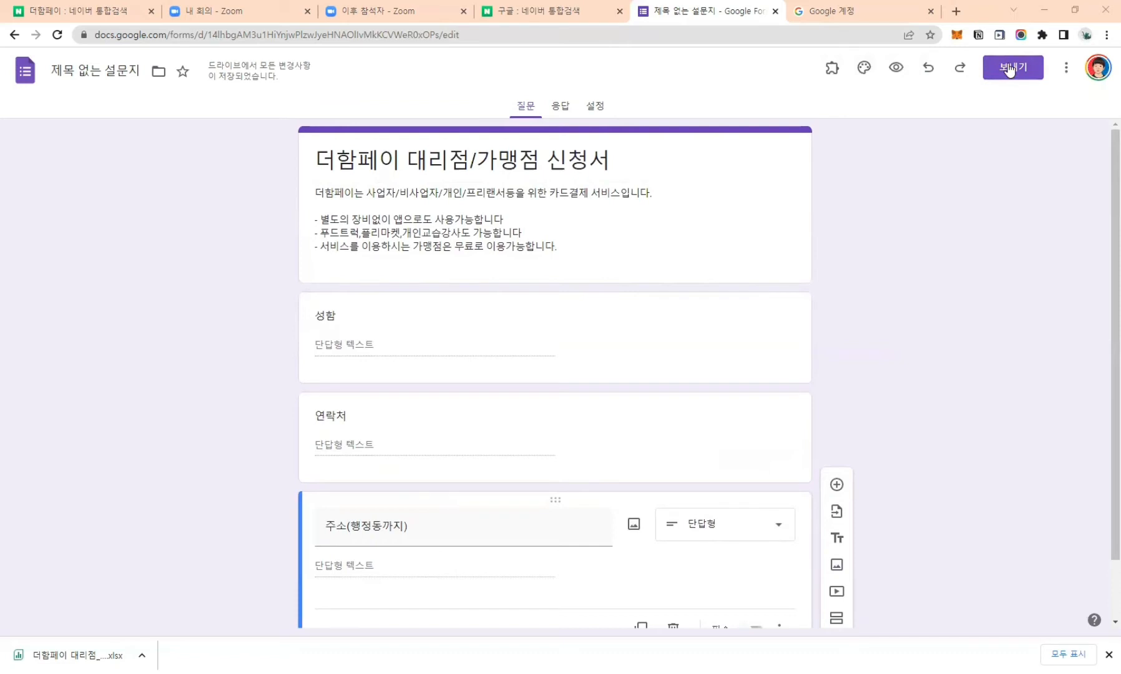
left_click(896, 74)
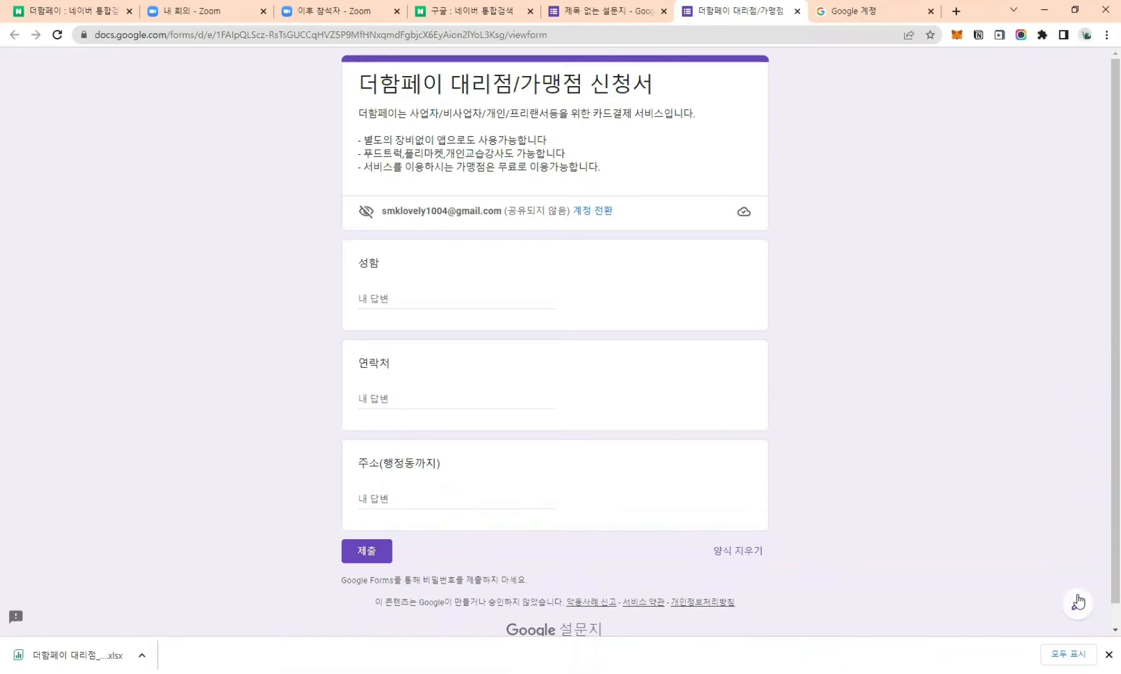
left_click(1073, 612)
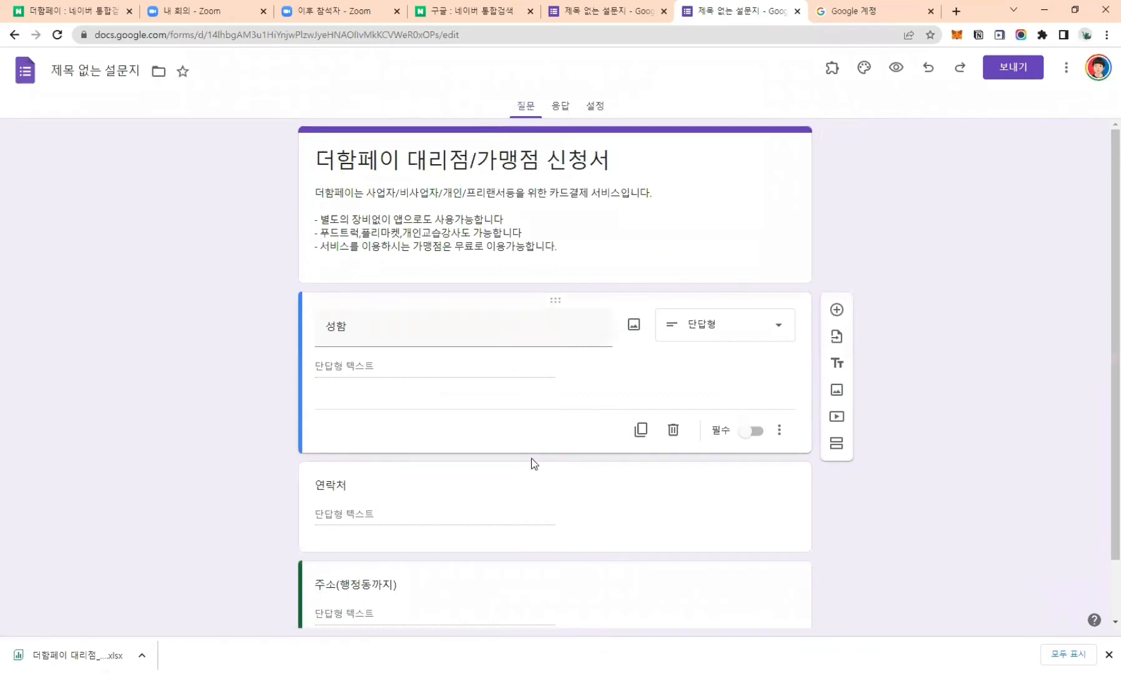
Move the 연락처 question above 성함, and move it back to second place below 성함.
scroll(532, 459, "down", 1)
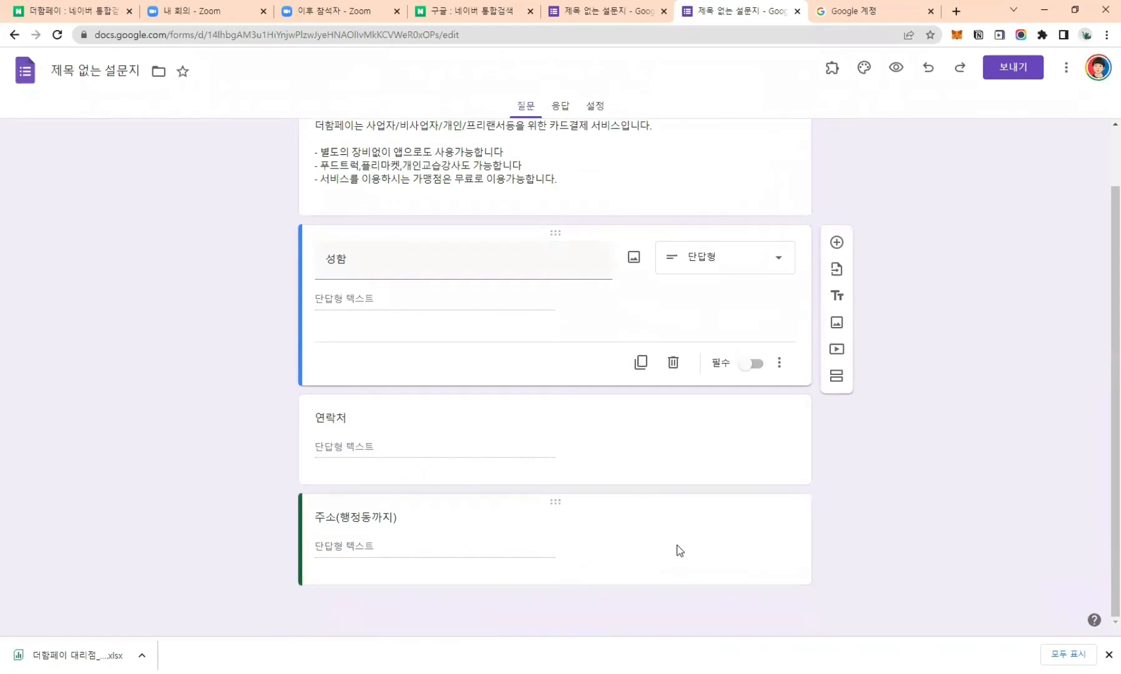
left_click(680, 550)
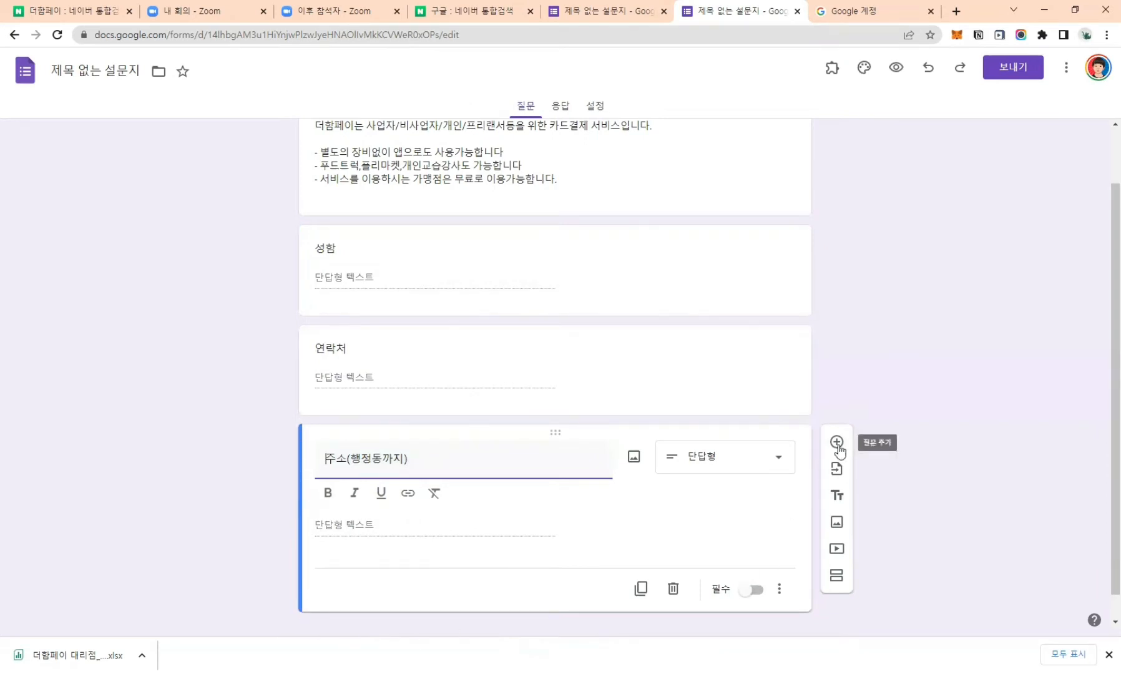
left_click(733, 348)
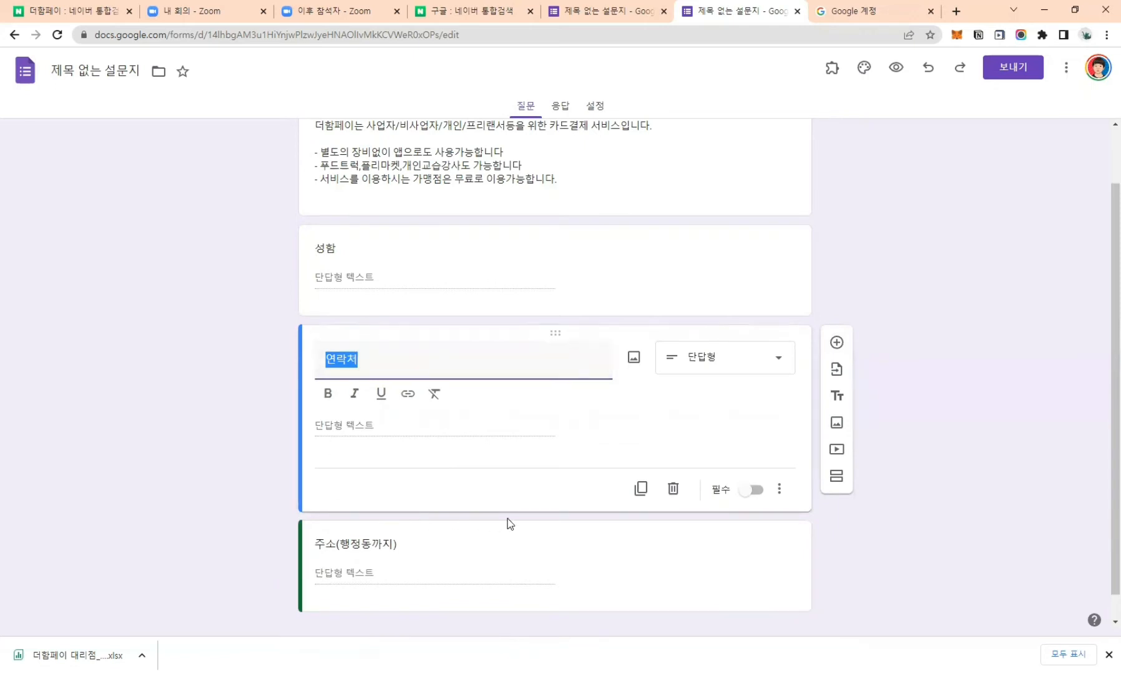
left_click(904, 540)
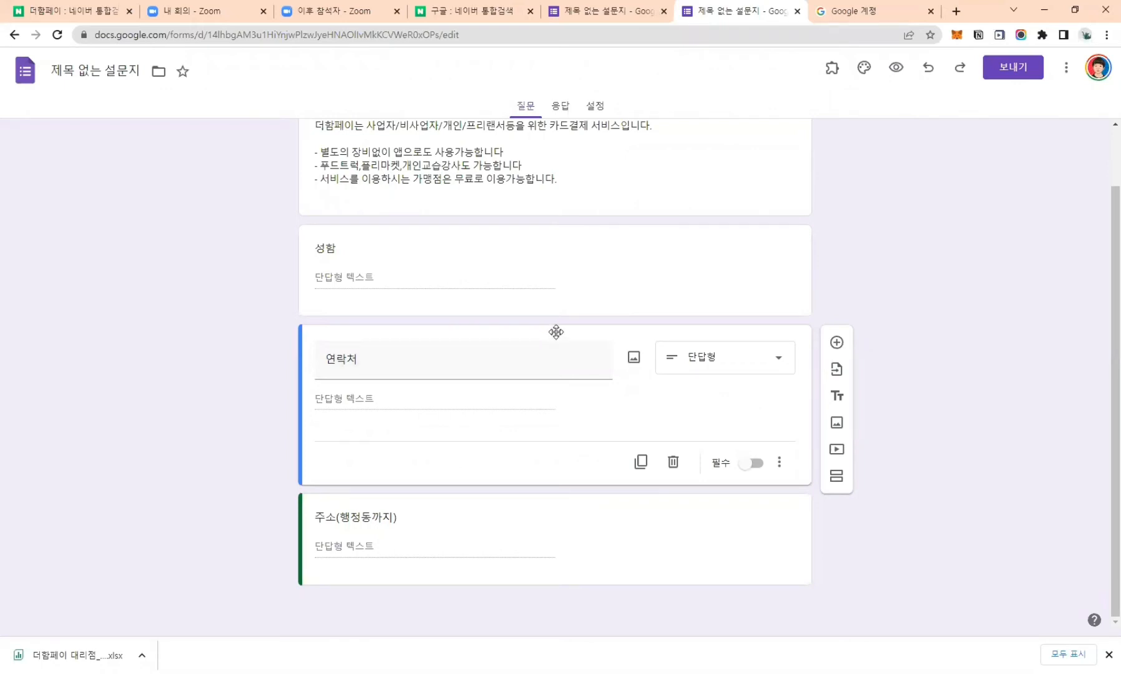
mouse_move(555, 331)
left_mouse_down()
mouse_move(562, 229)
mouse_move(569, 322)
left_mouse_up()
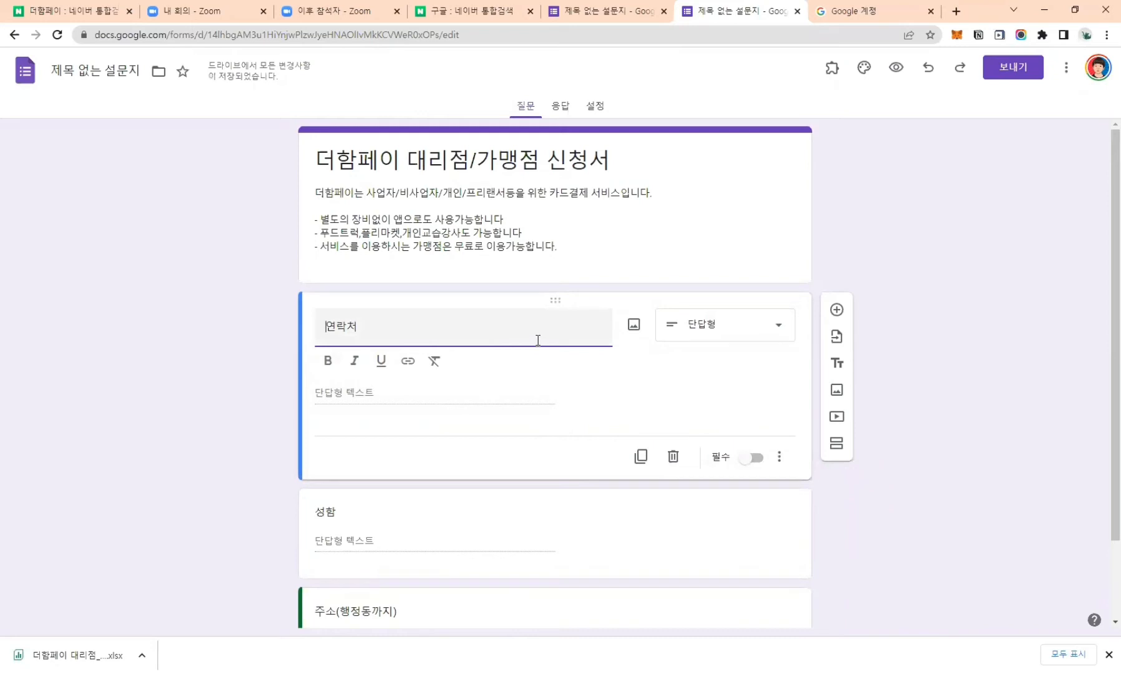
left_click_drag(555, 300, 548, 406)
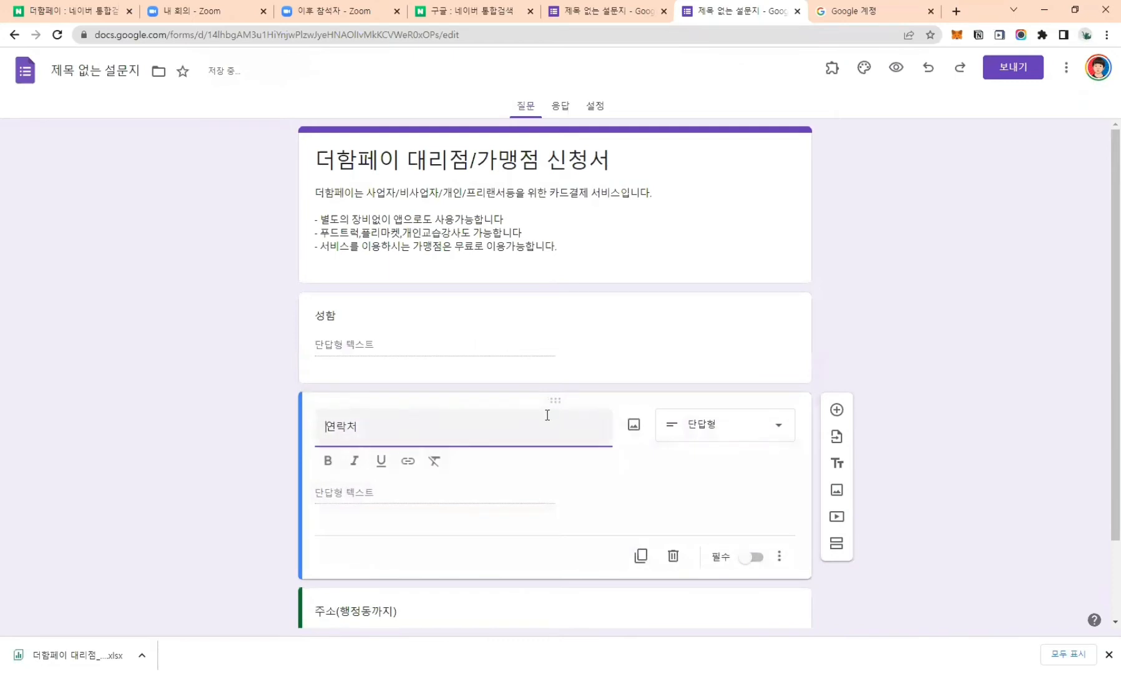
Add a fourth question after the address question, titled 가맹점 또는 대리점 체크해주세요, with the checkbox type (체크박스).
scroll(549, 409, "down", 2)
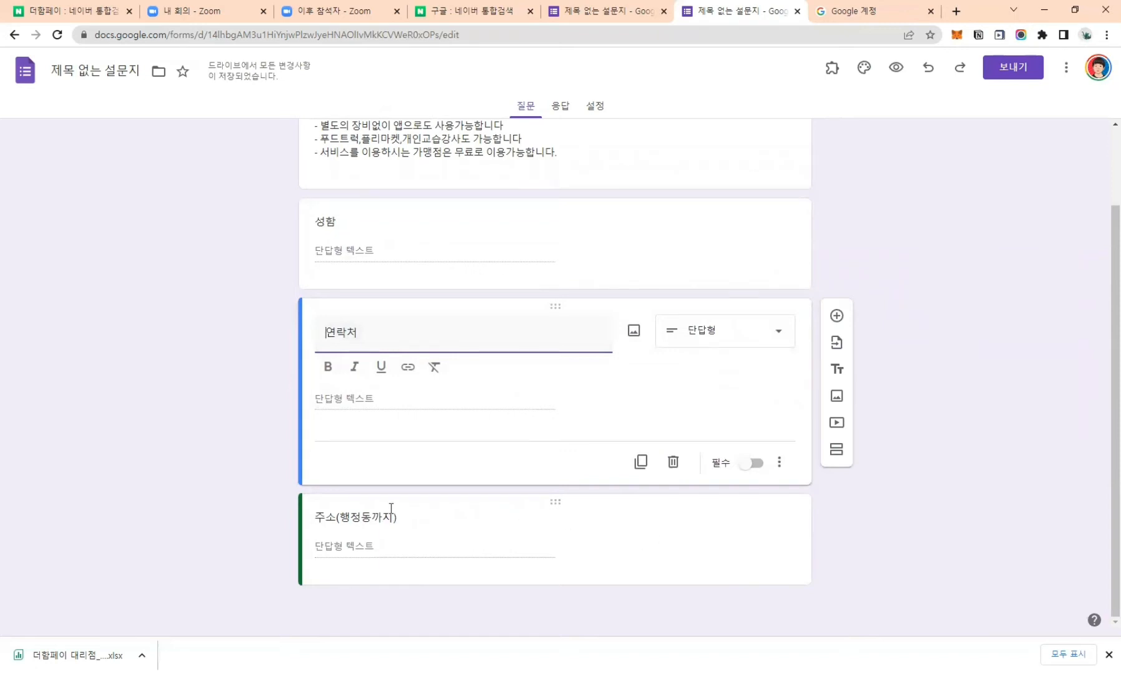
left_click(519, 528)
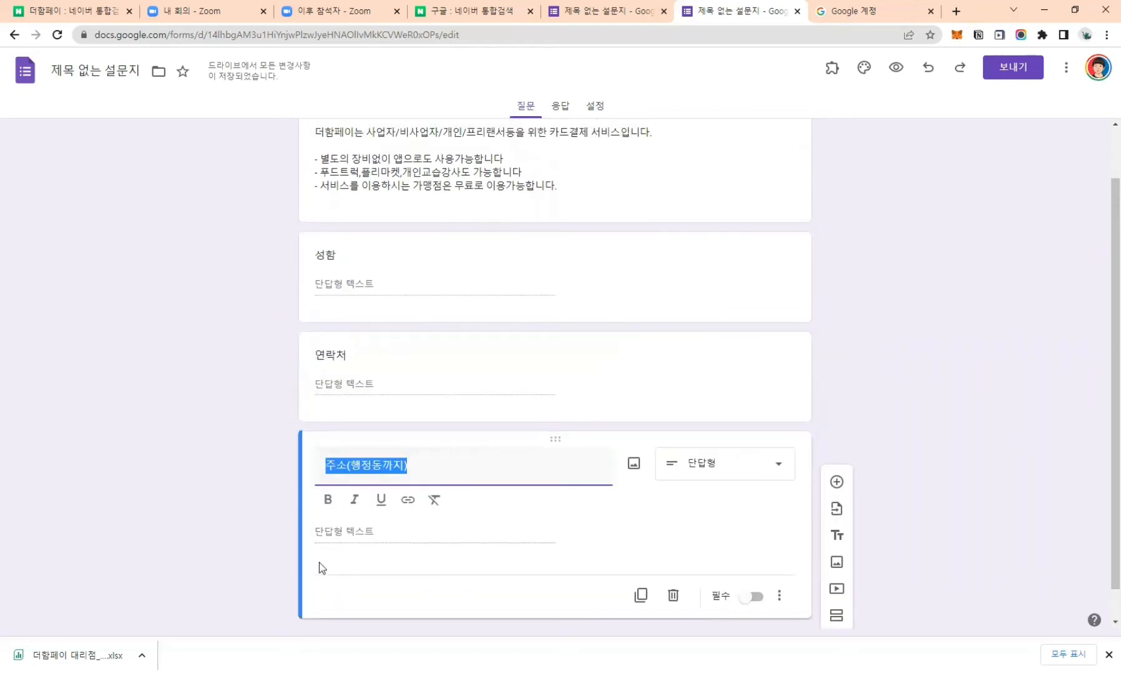
left_click(837, 482)
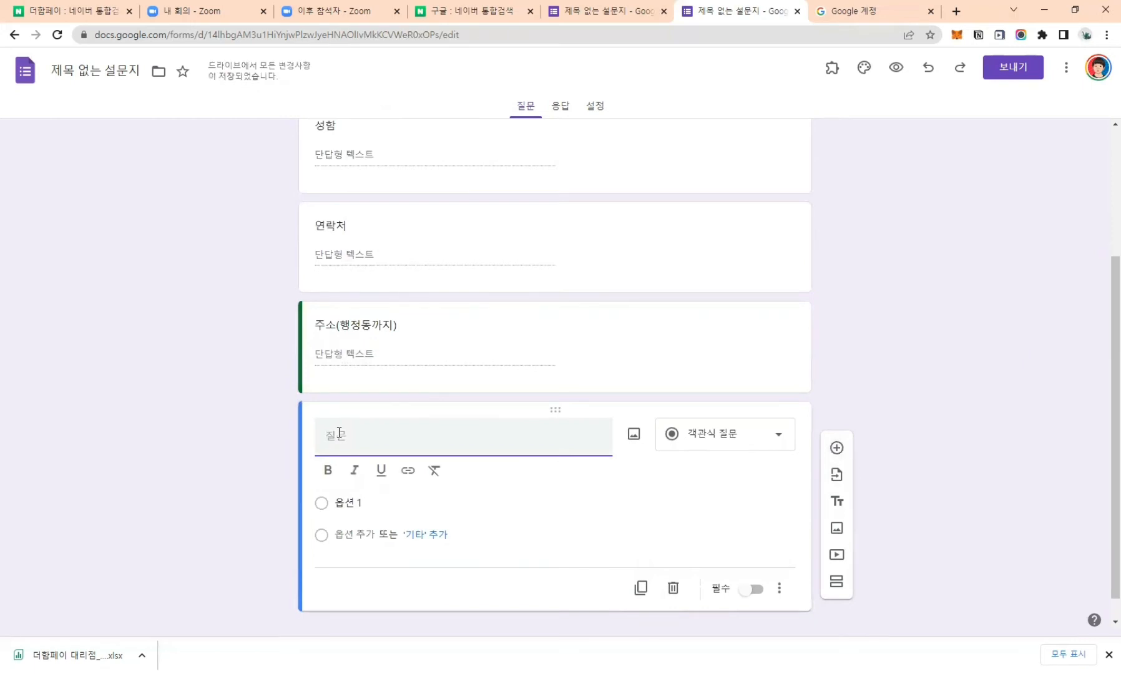
type("가맹점 또는 대리제")
type(" 체크해주세요")
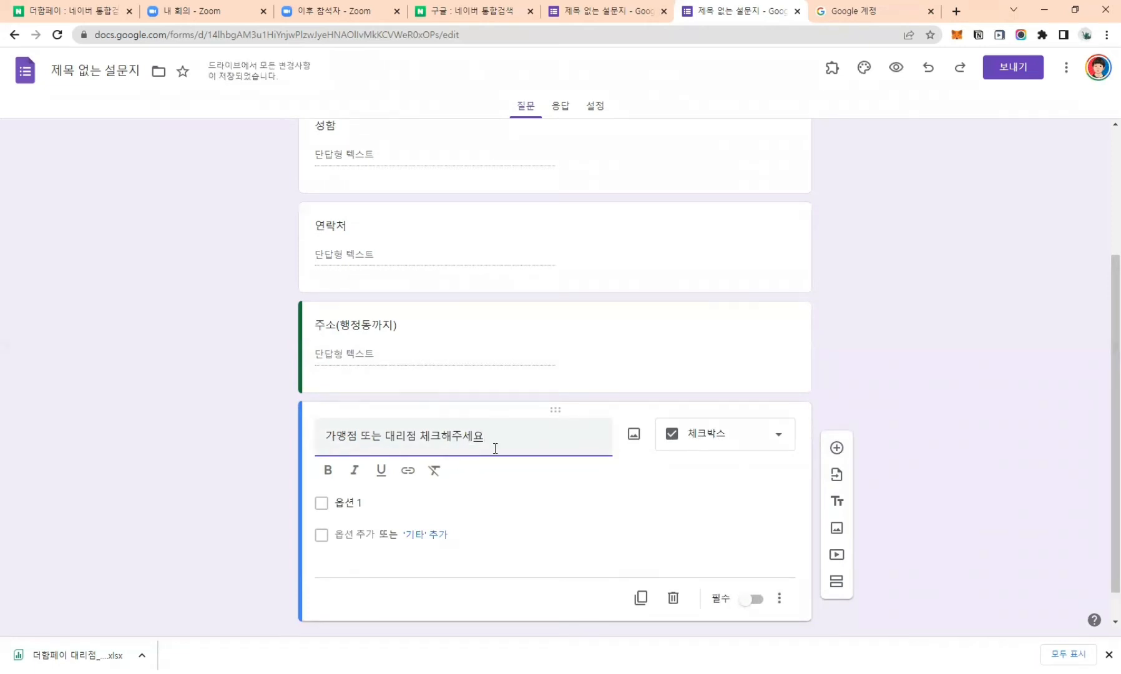
left_click(712, 440)
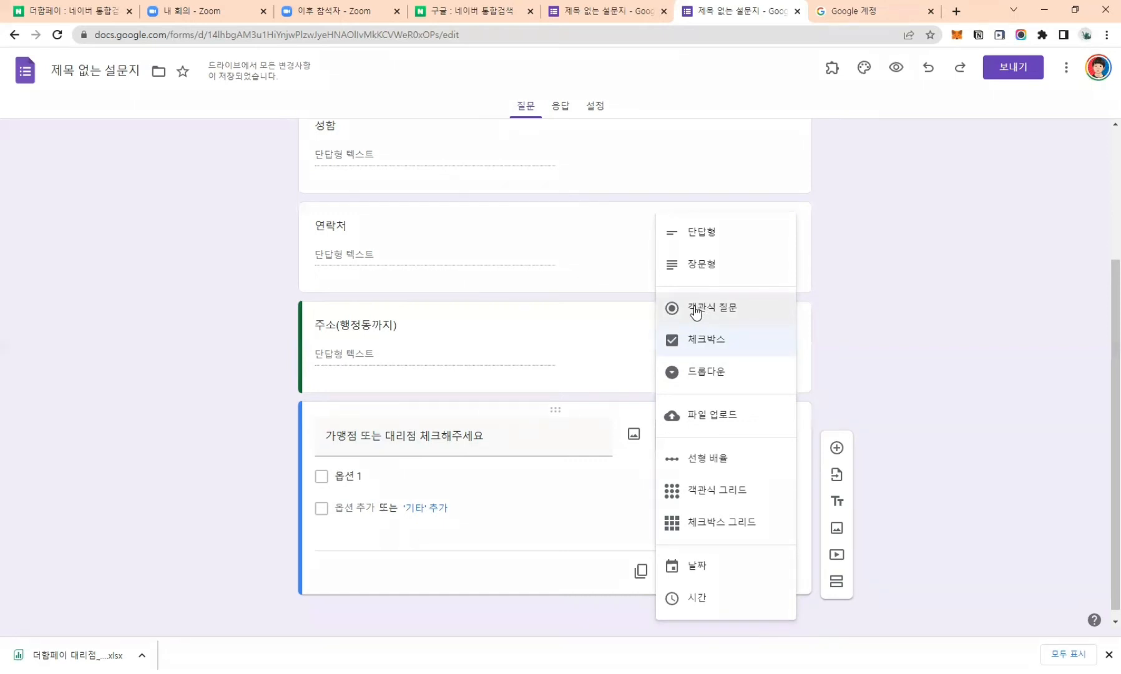
left_click(712, 342)
Append (중복가능) to the end of the checkbox question's title.
left_click(507, 438)
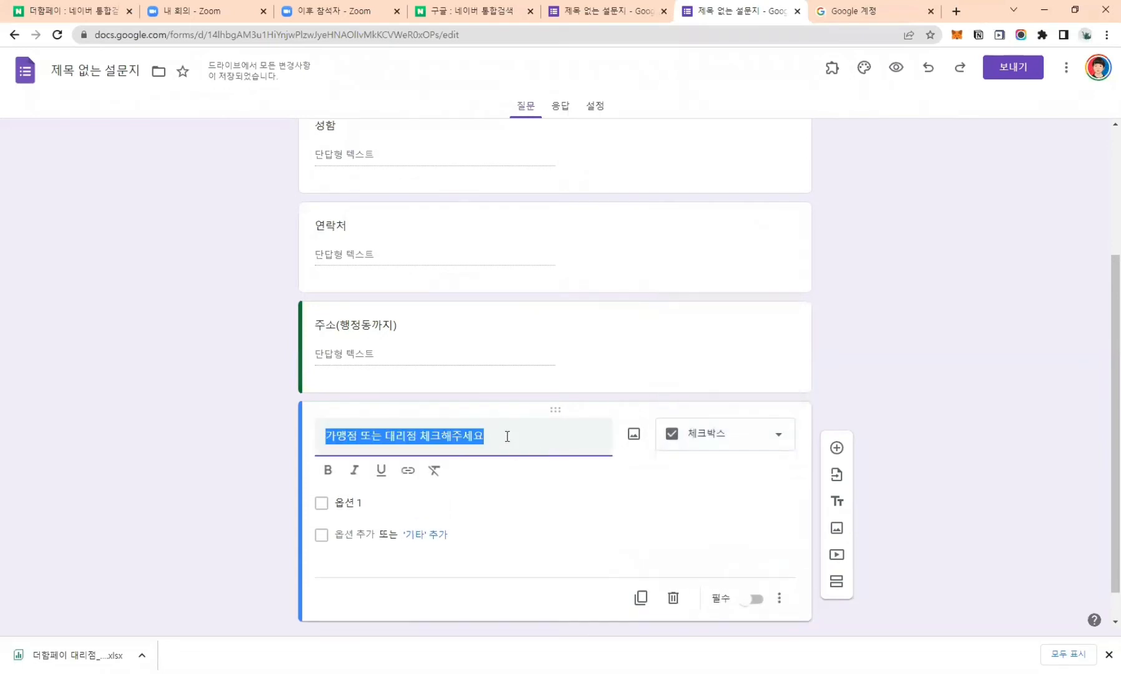
left_click(511, 435)
type("(중복가능)")
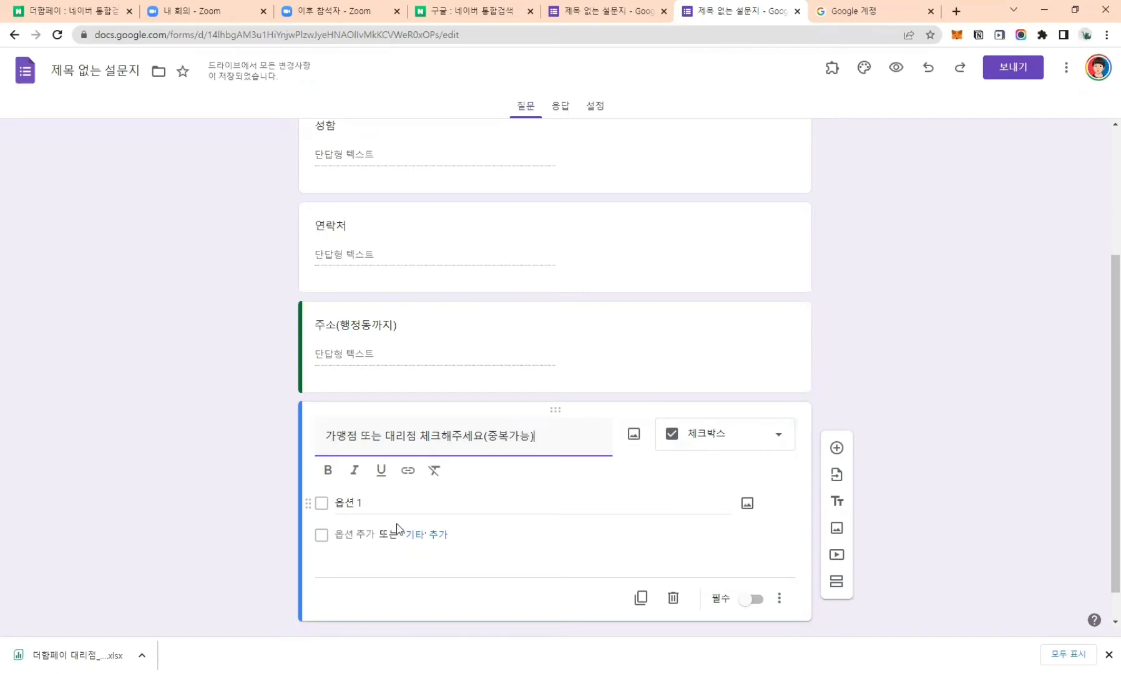
Give the checkbox question two options, 가맹점 and 대리점.
left_click(353, 504)
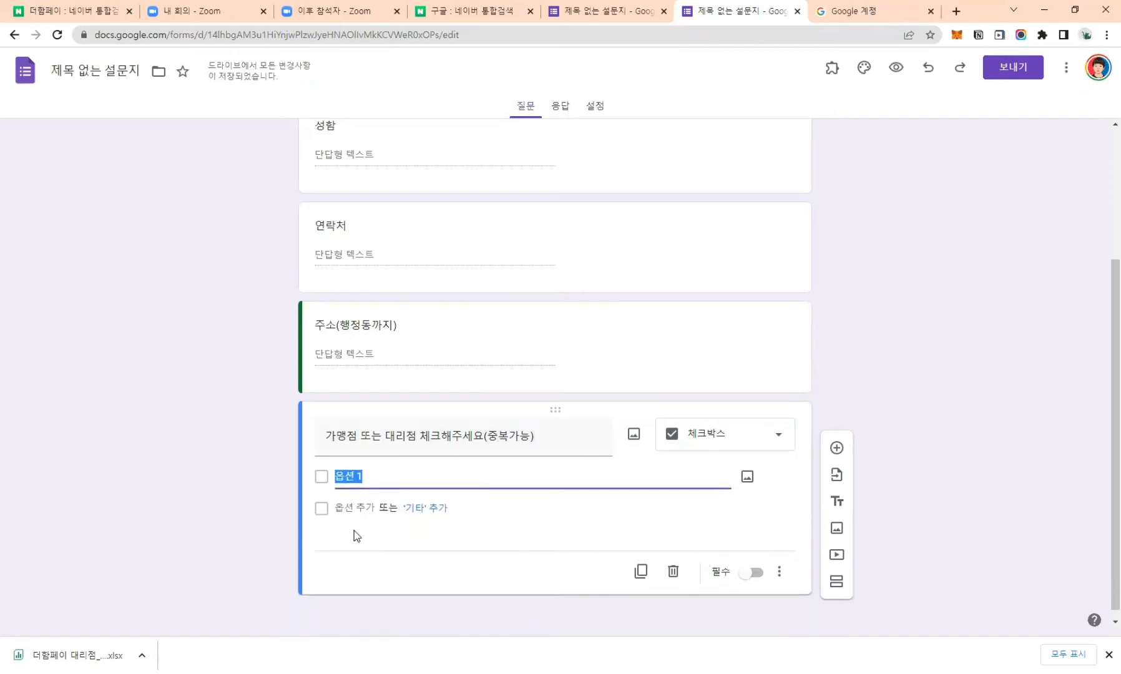
type("가맹점")
left_click(352, 509)
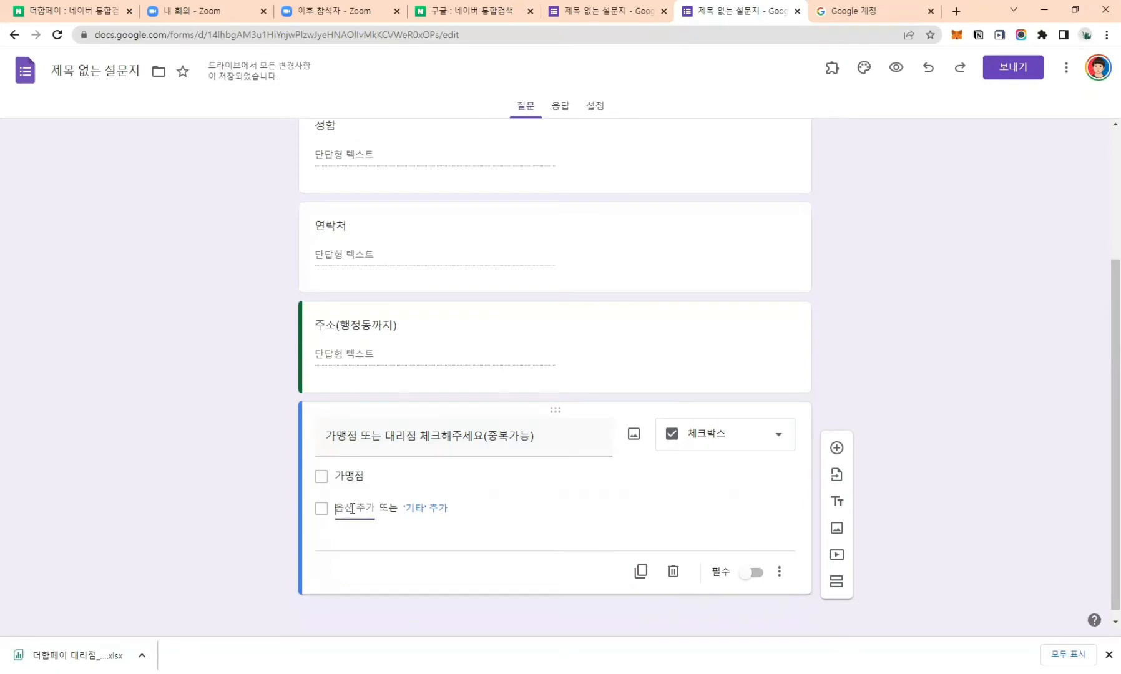
left_click(352, 509)
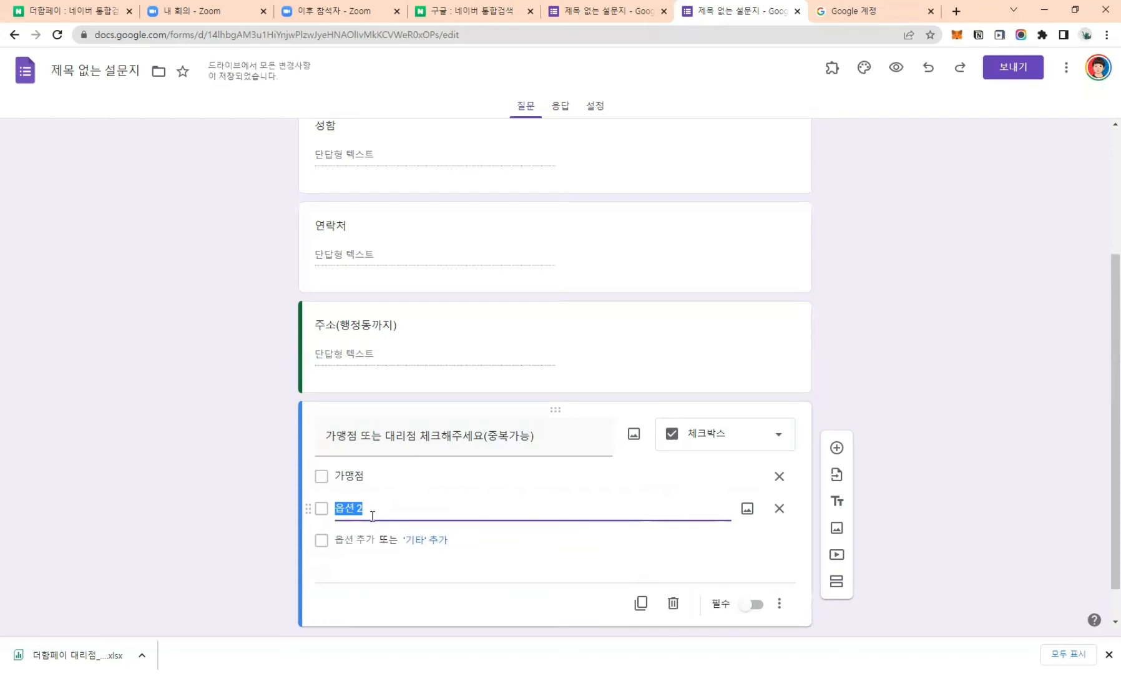
type("대리점")
Add a fifth question titled 궁금하신 사항에 대해서 작성해주세요 with the long answer type (장문형).
left_click(836, 449)
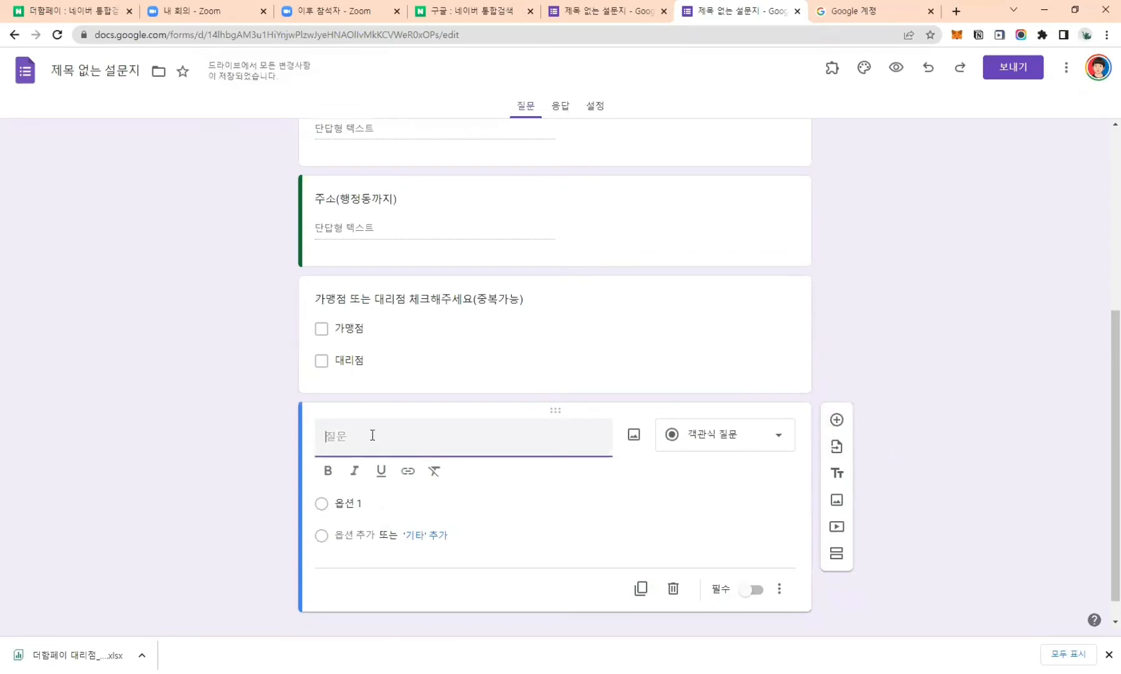
type("궁금하신 사항에 대햏")
type("서 작성")
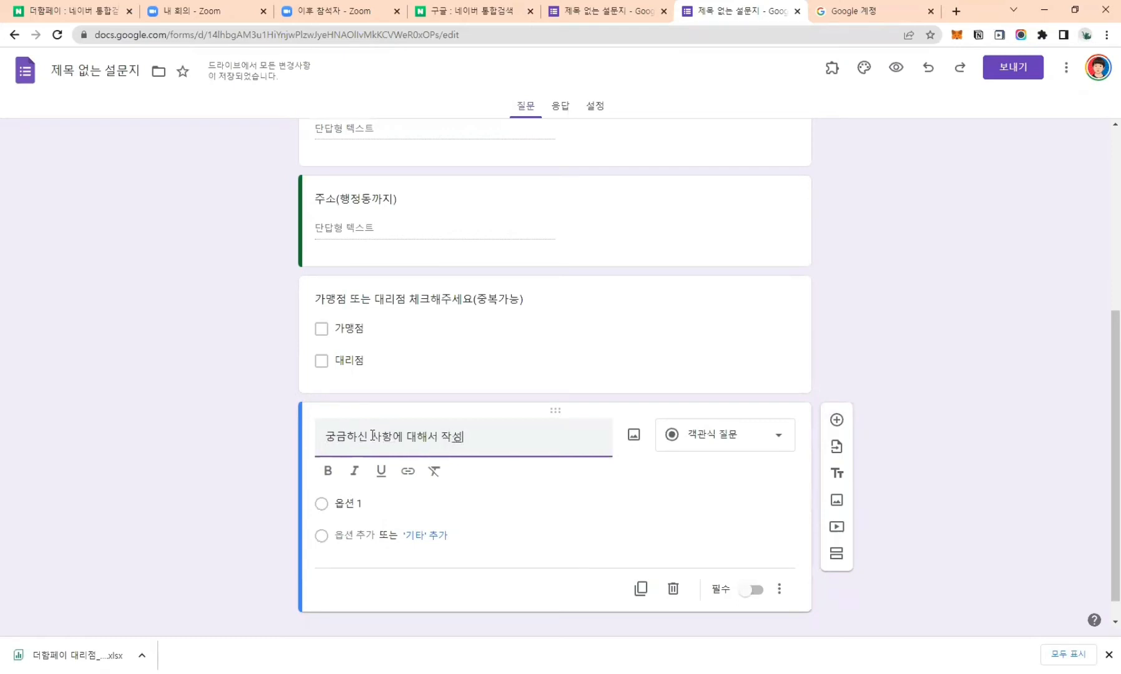
type("해주세요")
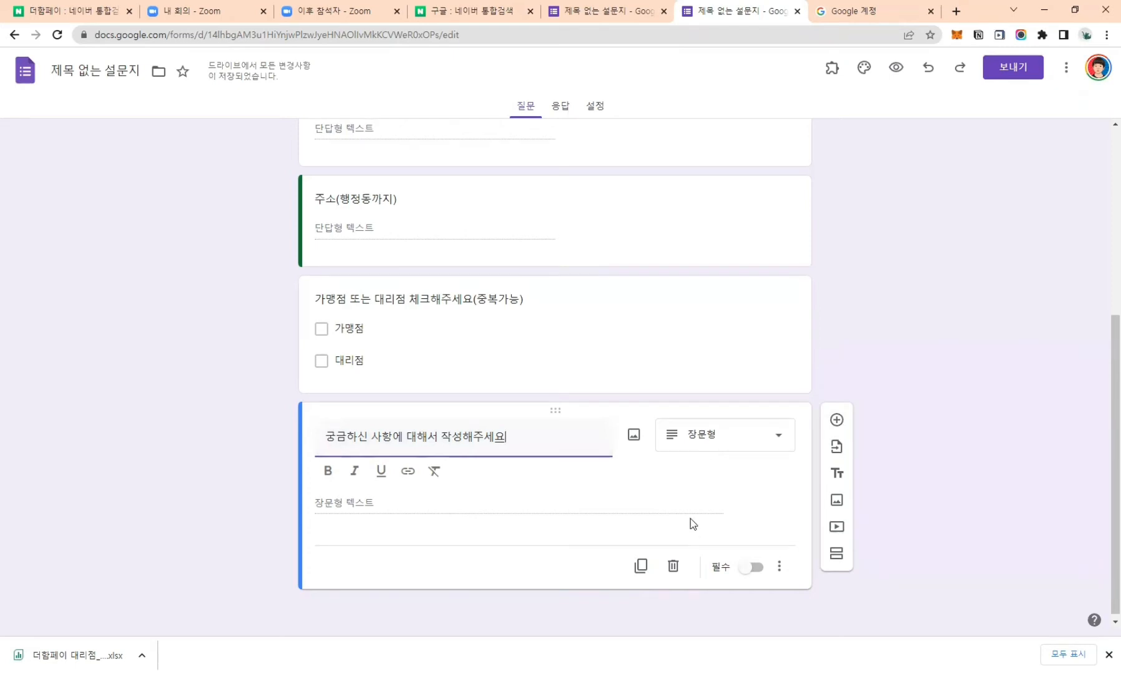
Make the 성함 question required (필수).
scroll(690, 519, "up", 2)
scroll(692, 517, "up", 3)
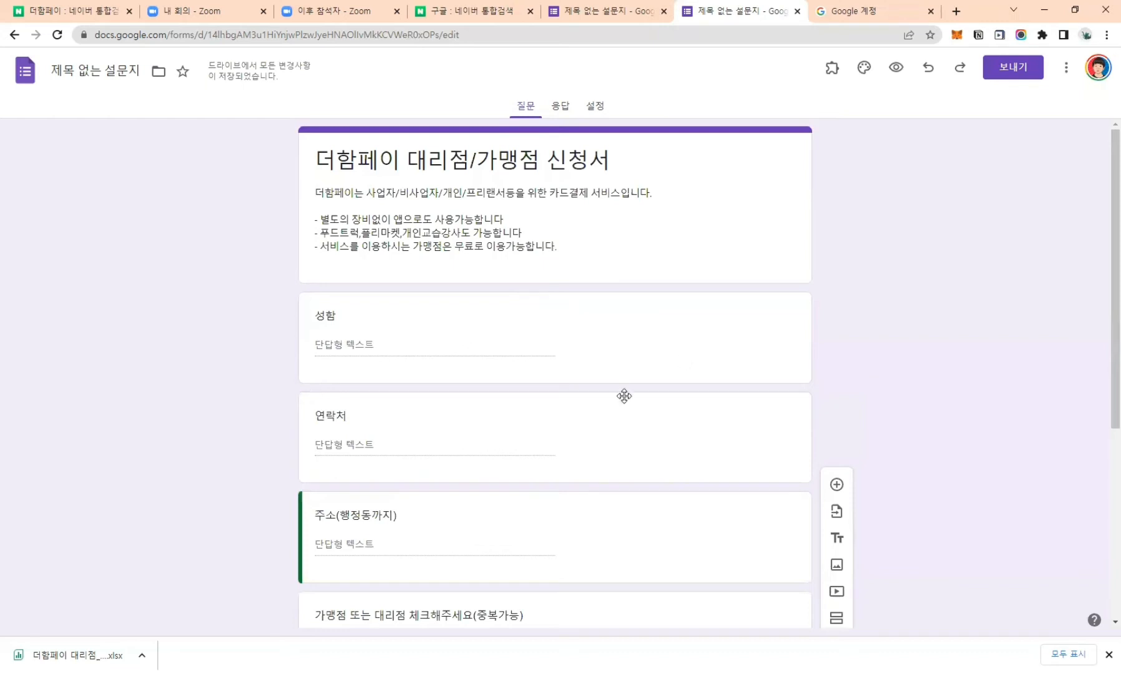
scroll(438, 472, "down", 3)
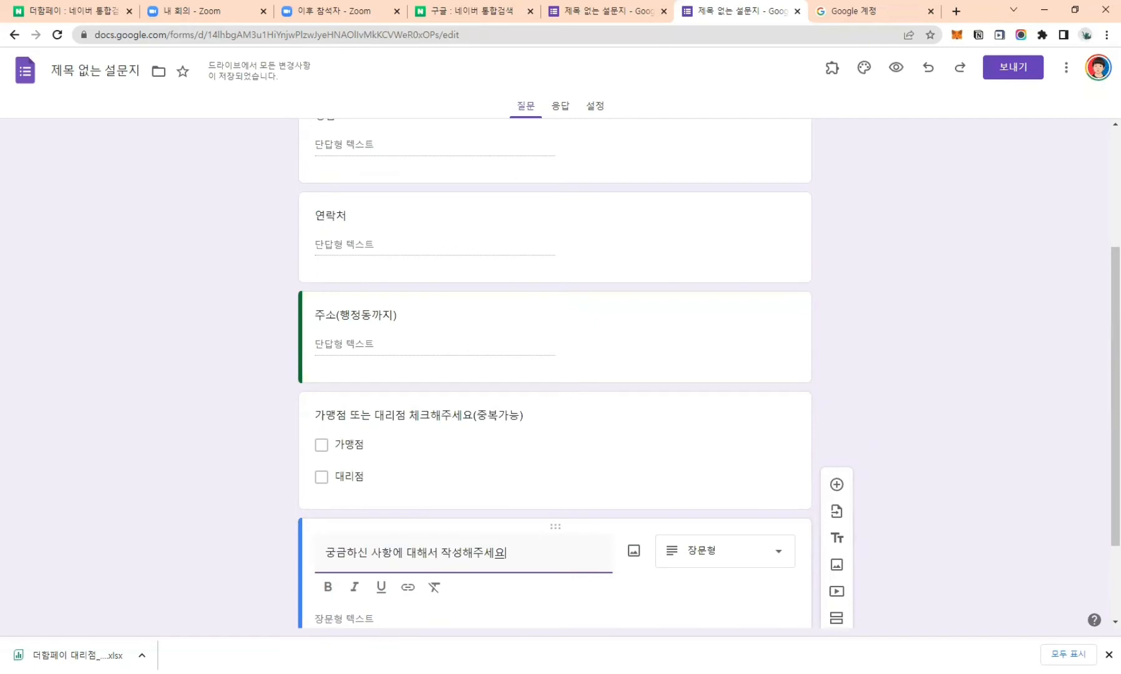
scroll(651, 290, "up", 4)
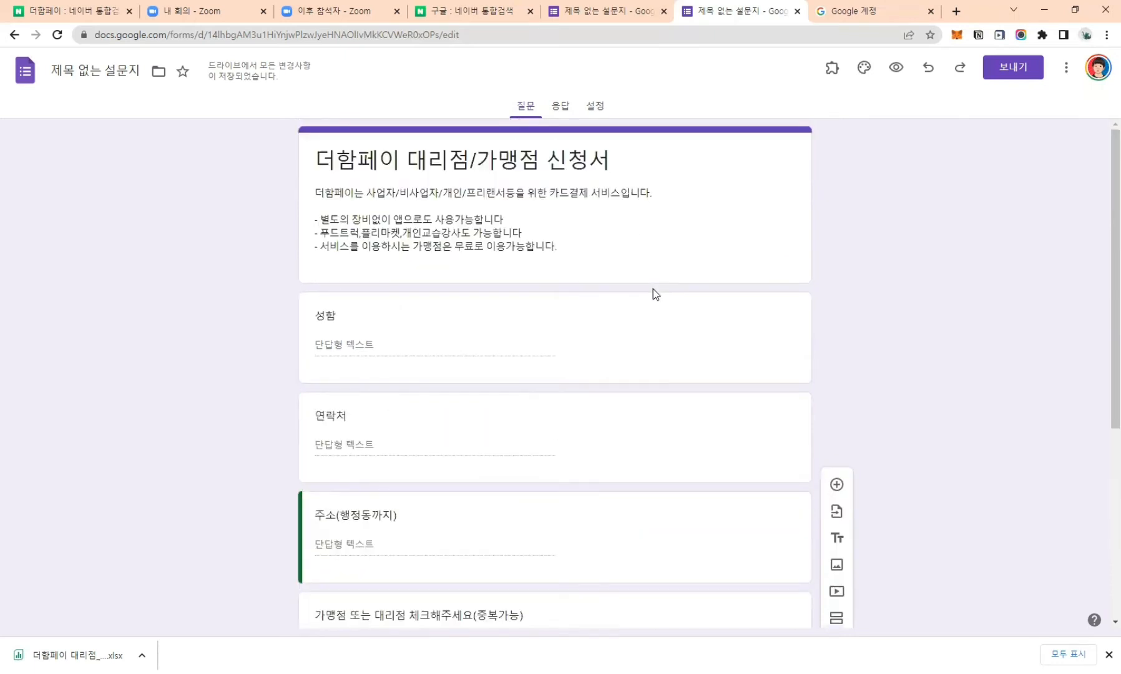
scroll(662, 322, "down", 2)
left_click(663, 324)
left_click(643, 215)
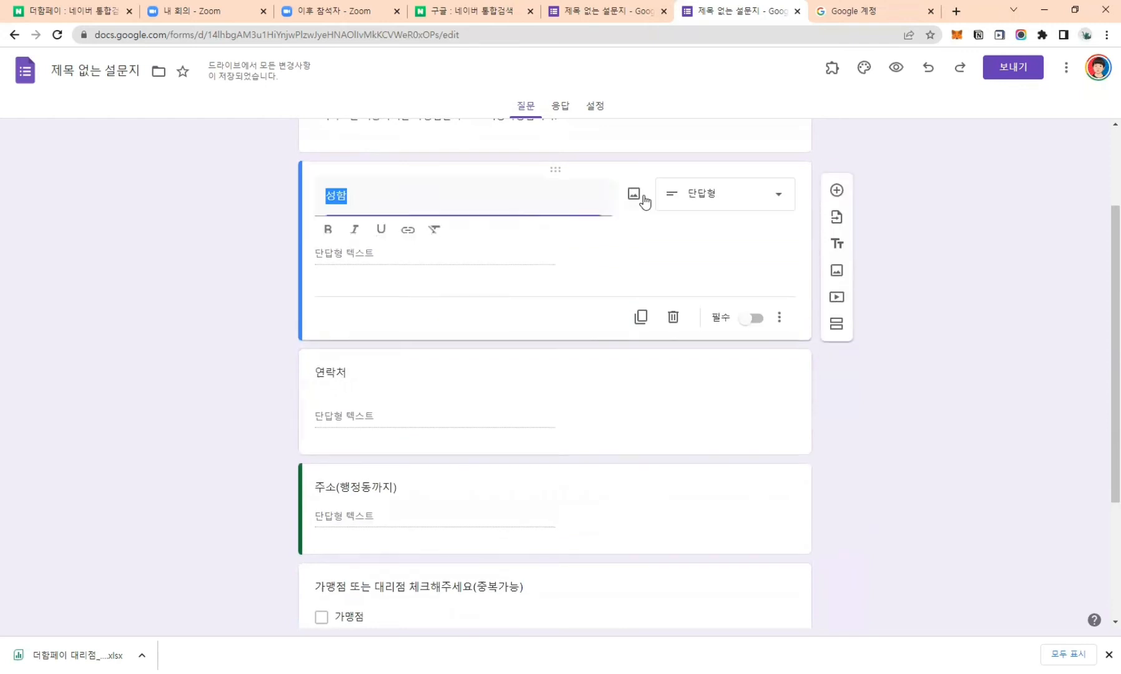
scroll(548, 322, "up", 1)
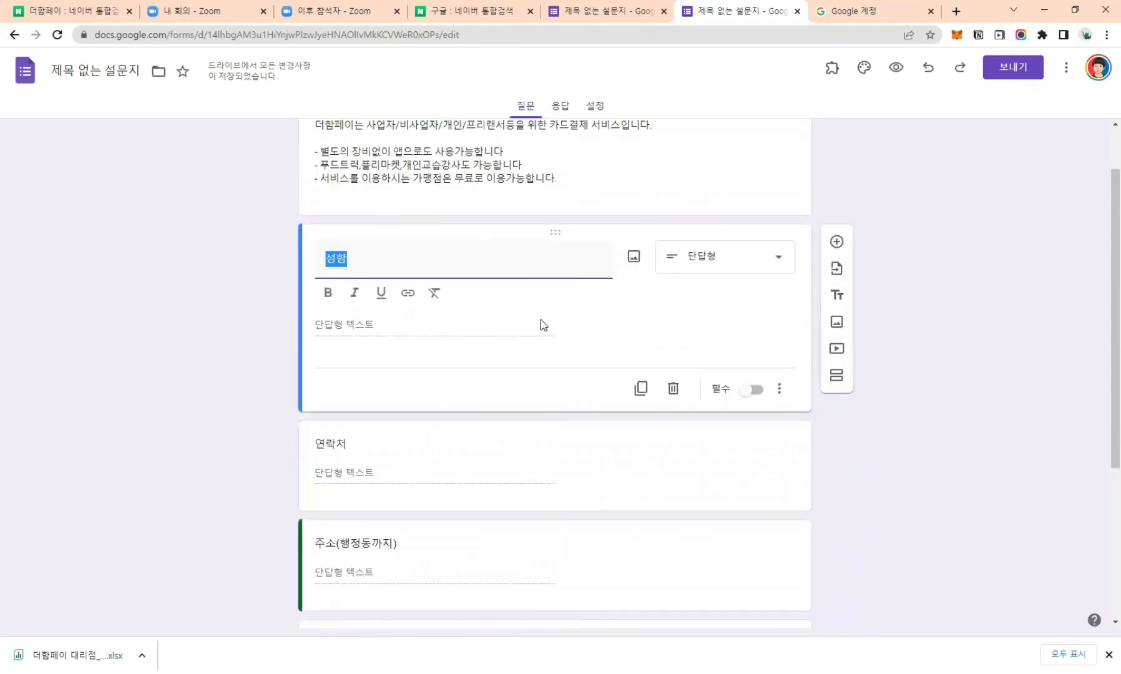
left_click(754, 397)
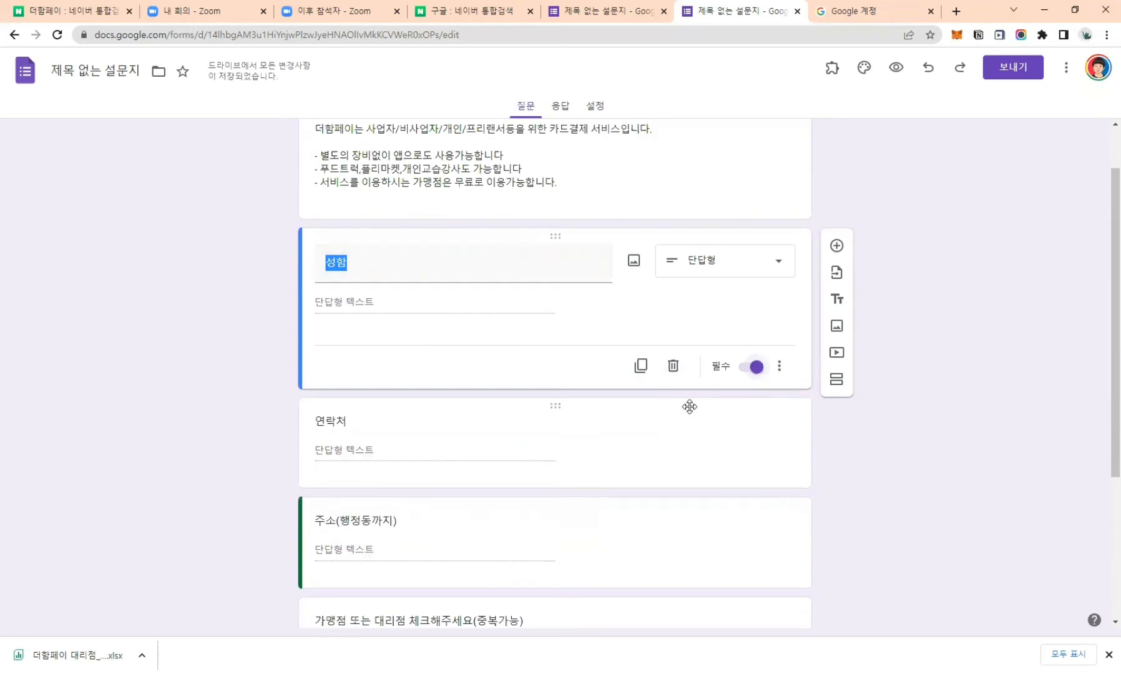
Preview the form to check how the required 성함 question is marked, and return to editing it.
left_click(896, 69)
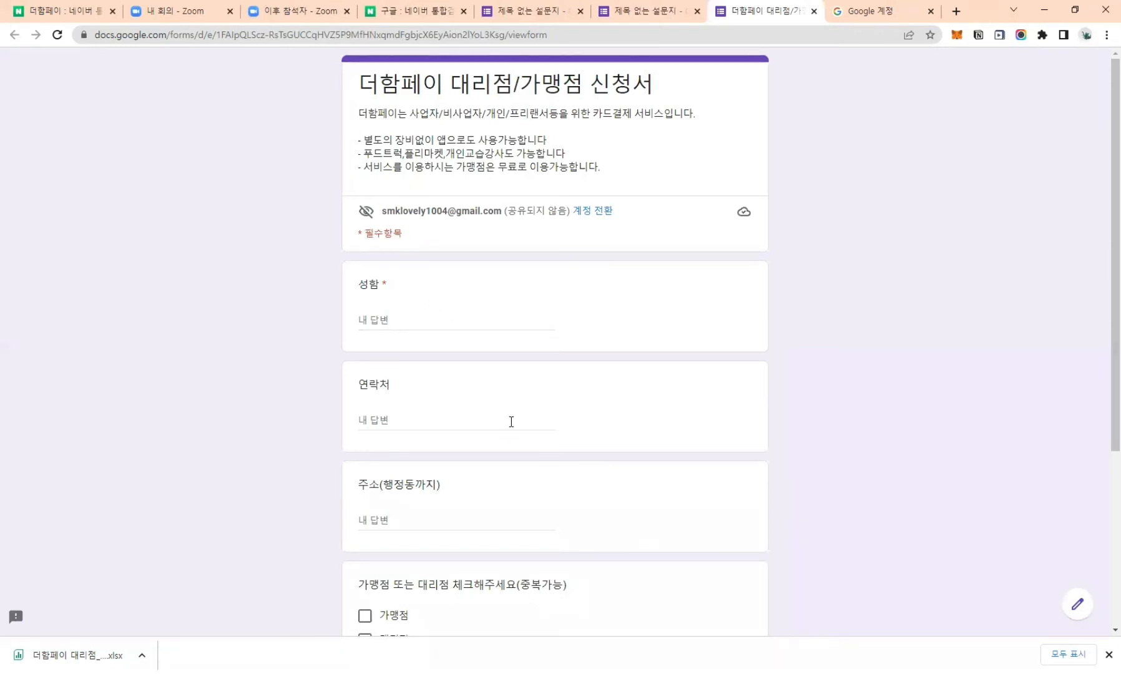
left_click(1077, 606)
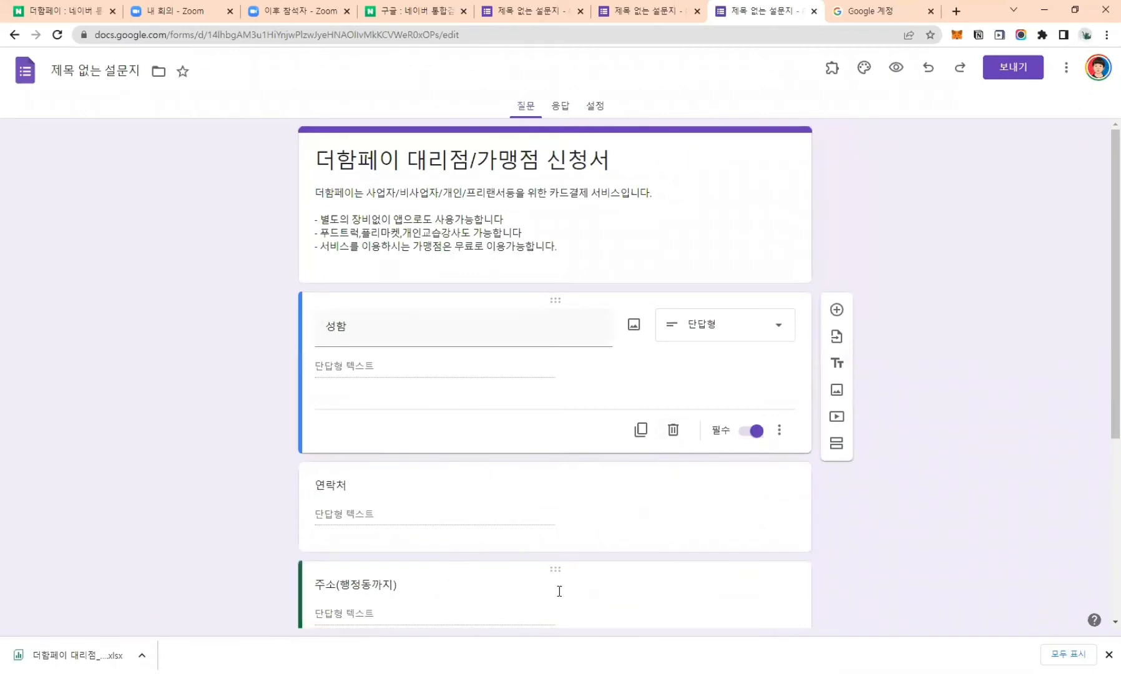
Make the 연락처 and 주소(행정동까지) questions required (필수).
scroll(565, 565, "down", 4)
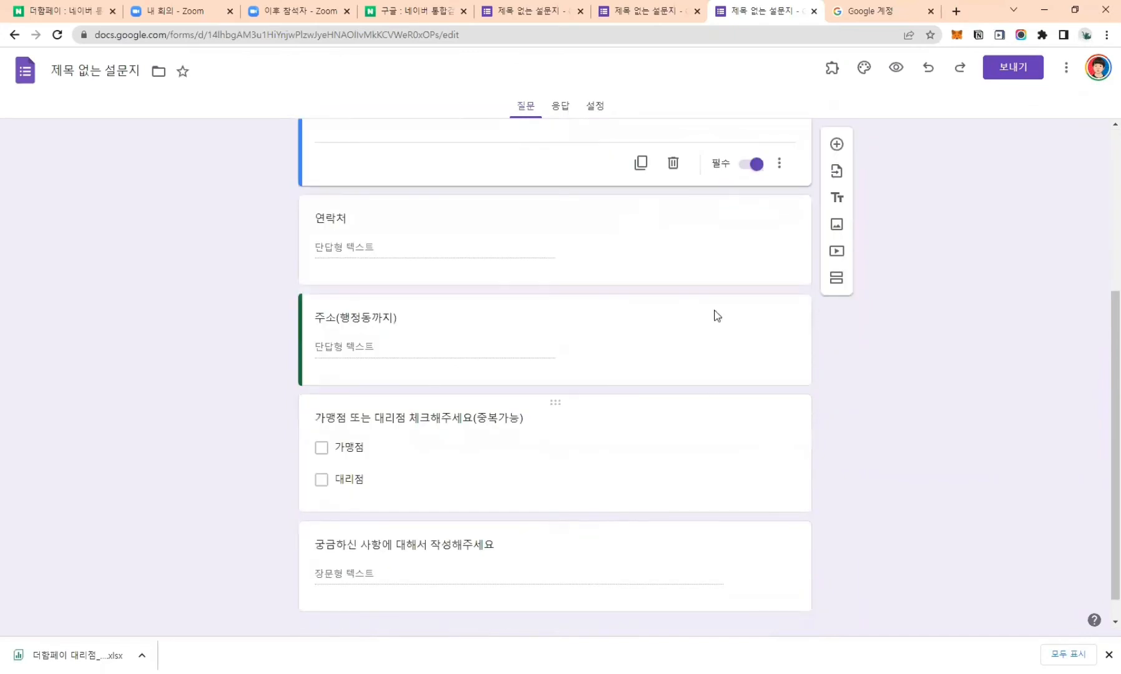
left_click(700, 275)
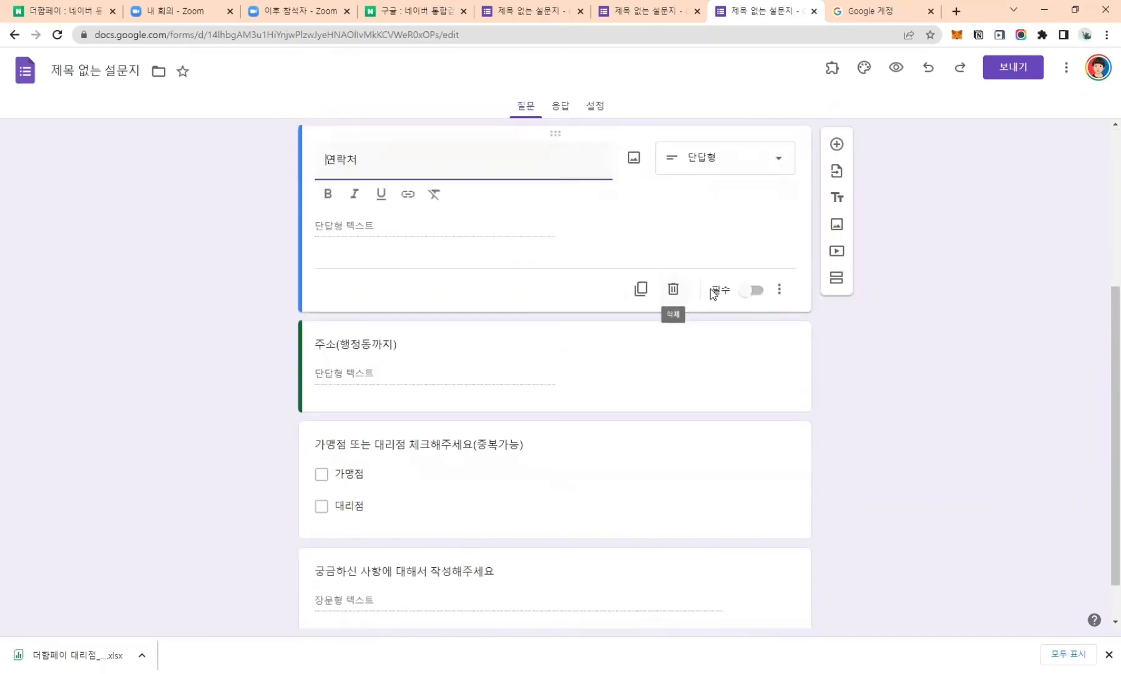
left_click(756, 291)
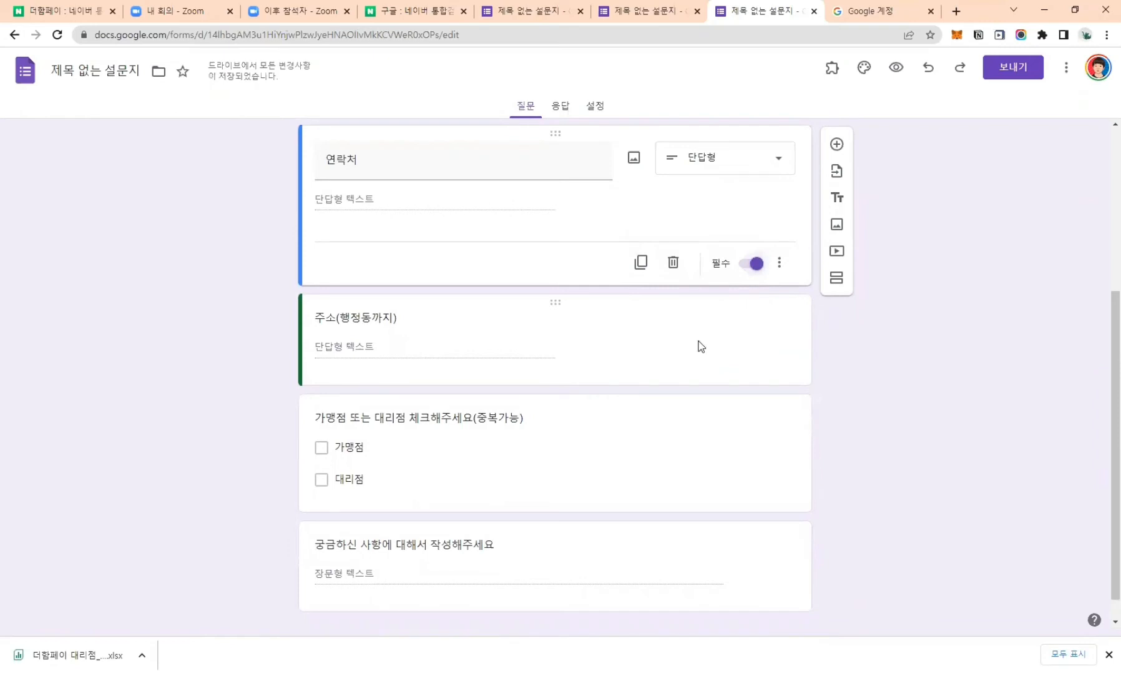
scroll(538, 273, "up", 1)
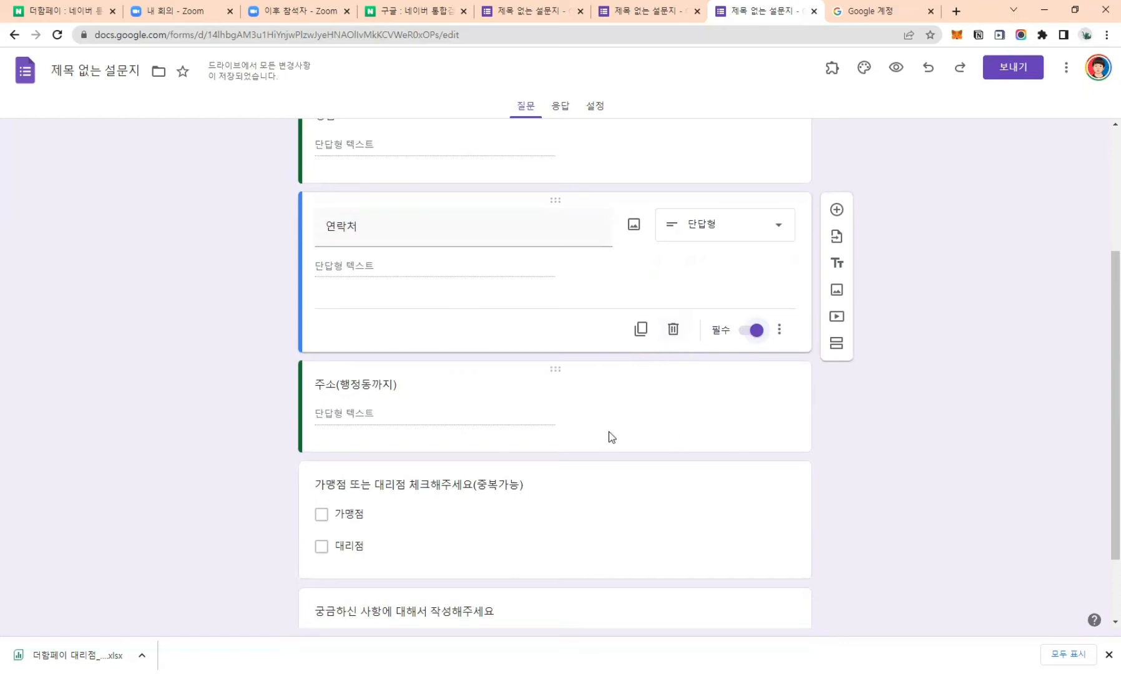
left_click(636, 438)
left_click(754, 455)
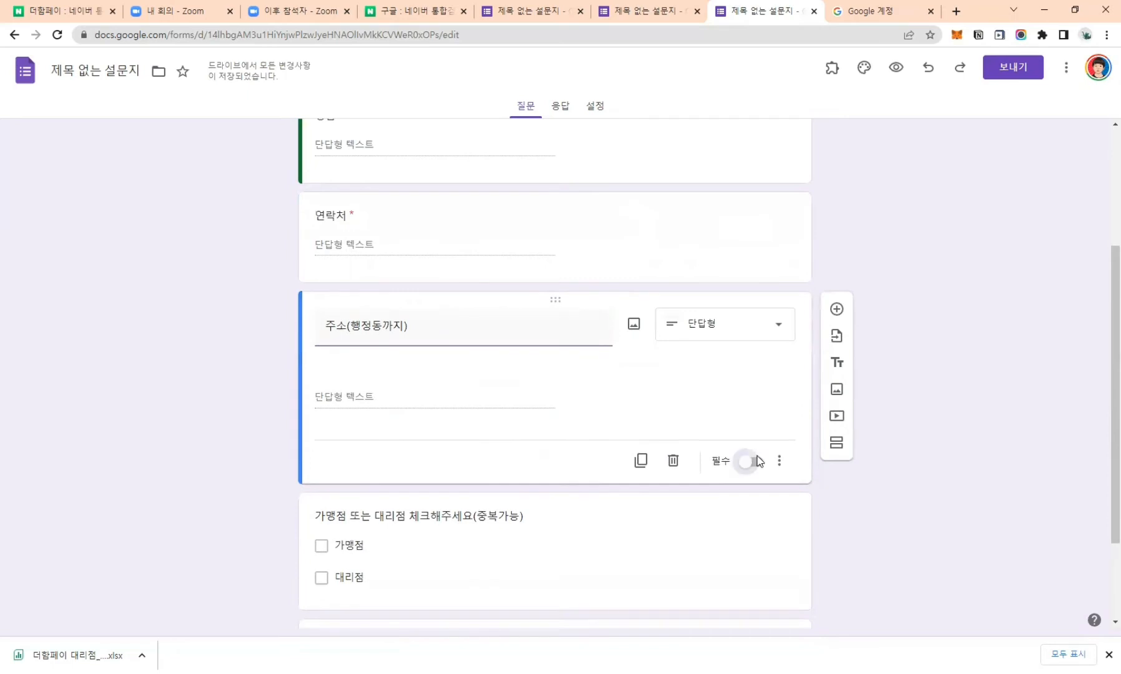
Make the 가맹점 또는 대리점 체크해주세요(중복가능) checkbox question required and look over the form's questions.
left_click(650, 446)
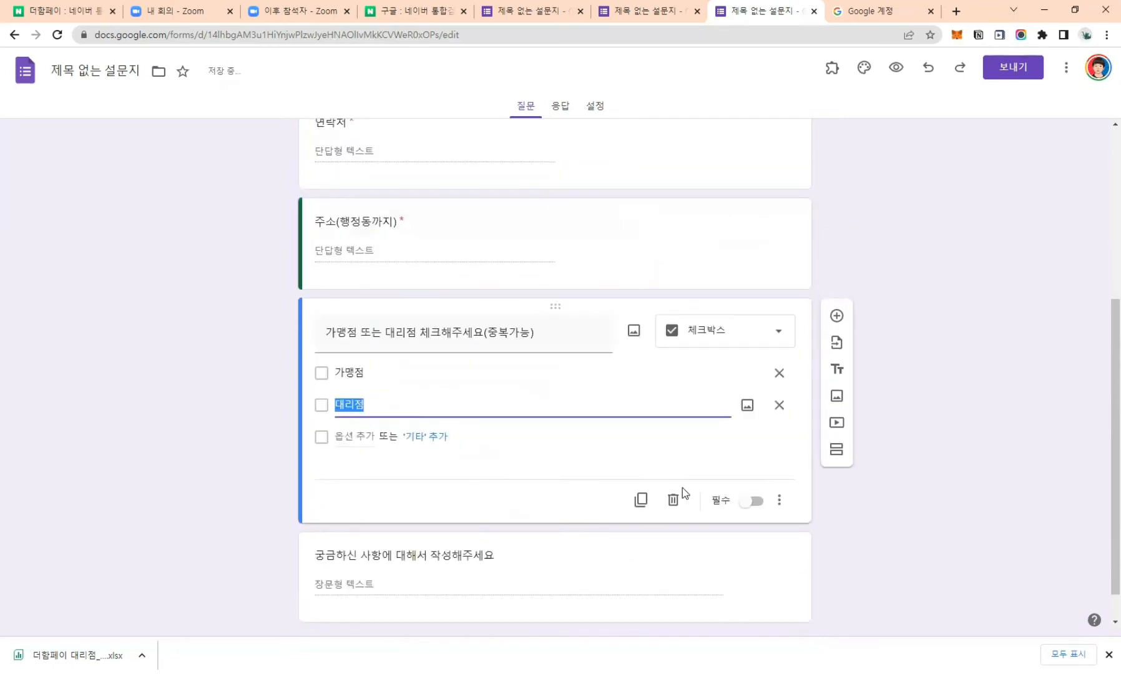
left_click(751, 501)
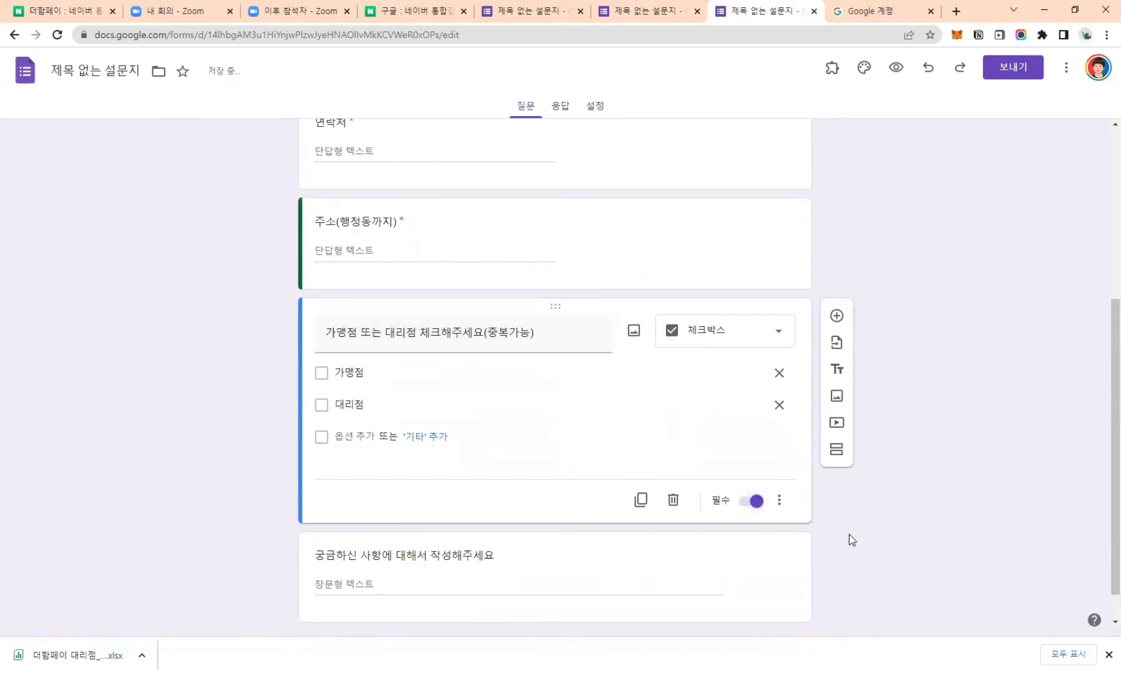
scroll(725, 460, "up", 5)
scroll(725, 460, "down", 5)
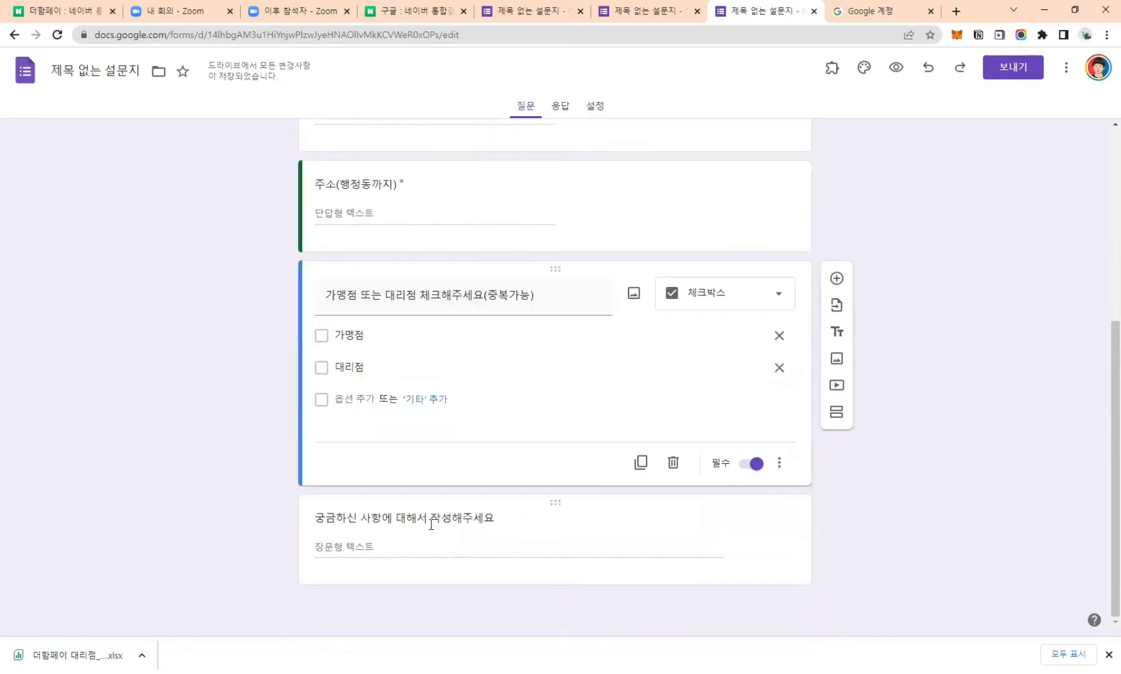
Look over the whole form, from the 궁금하신 사항에 대해서 작성해주세요 question back up to the title.
left_click(748, 578)
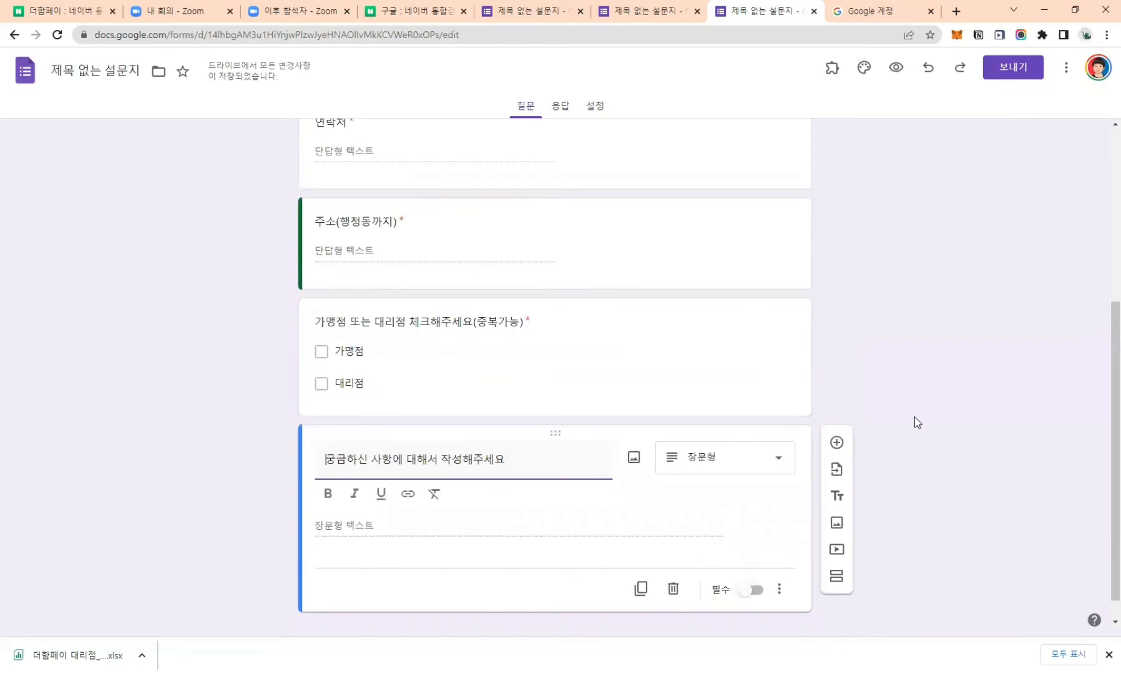
left_click(911, 435)
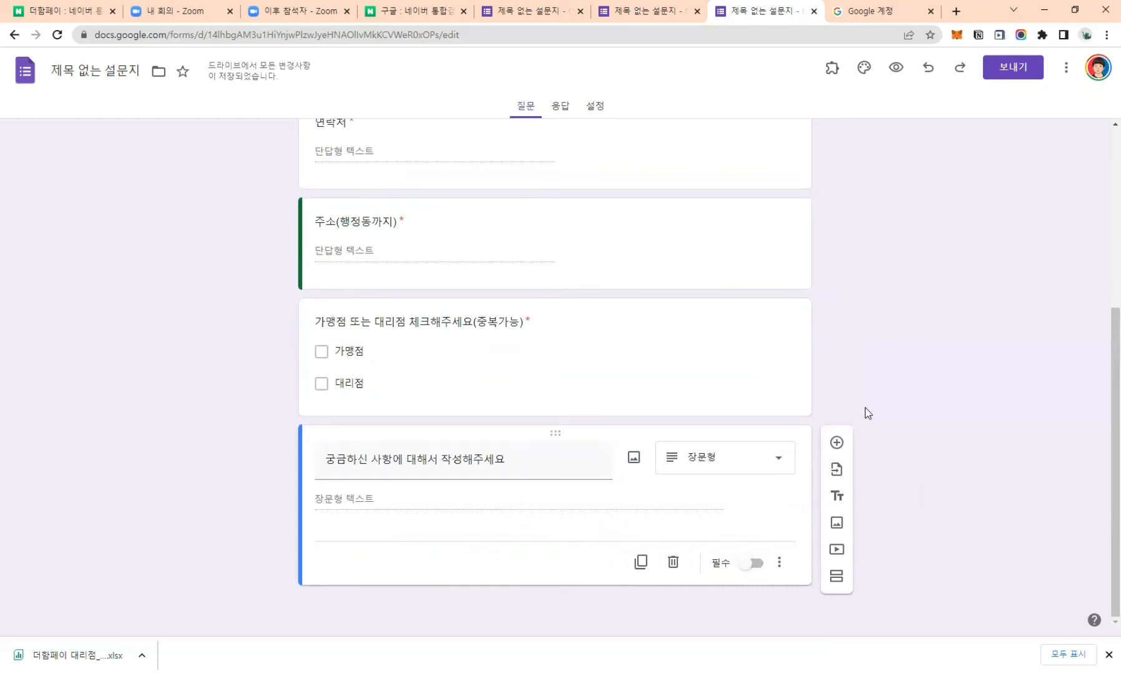
scroll(871, 412, "up", 5)
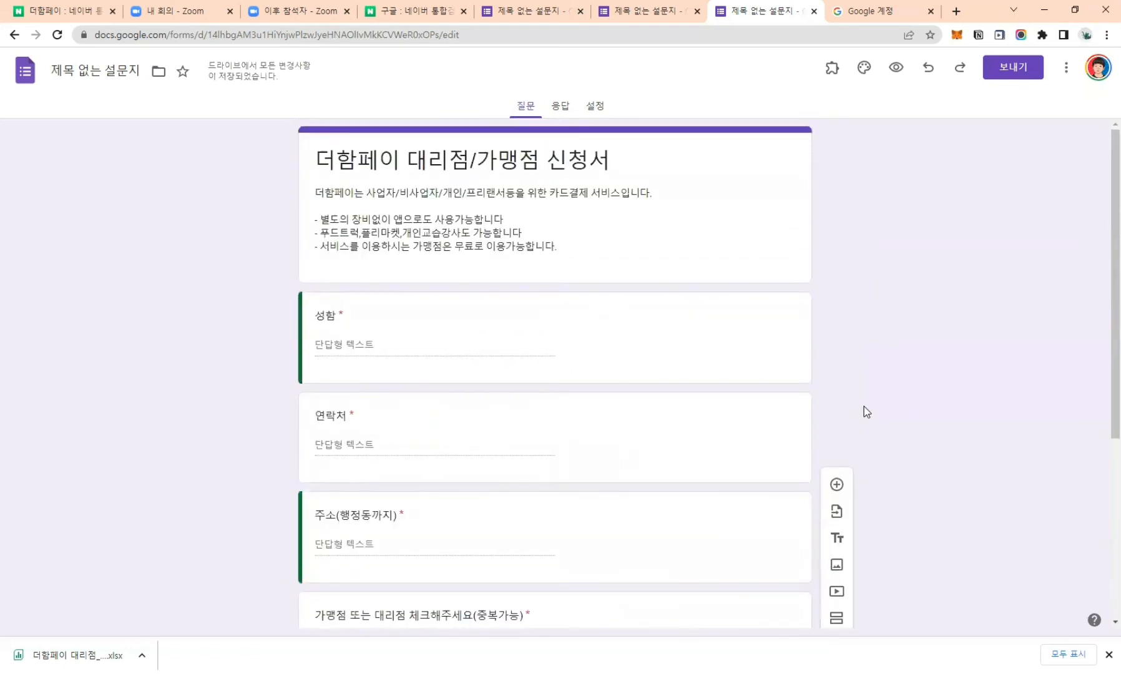
scroll(861, 415, "down", 2)
scroll(848, 417, "down", 2)
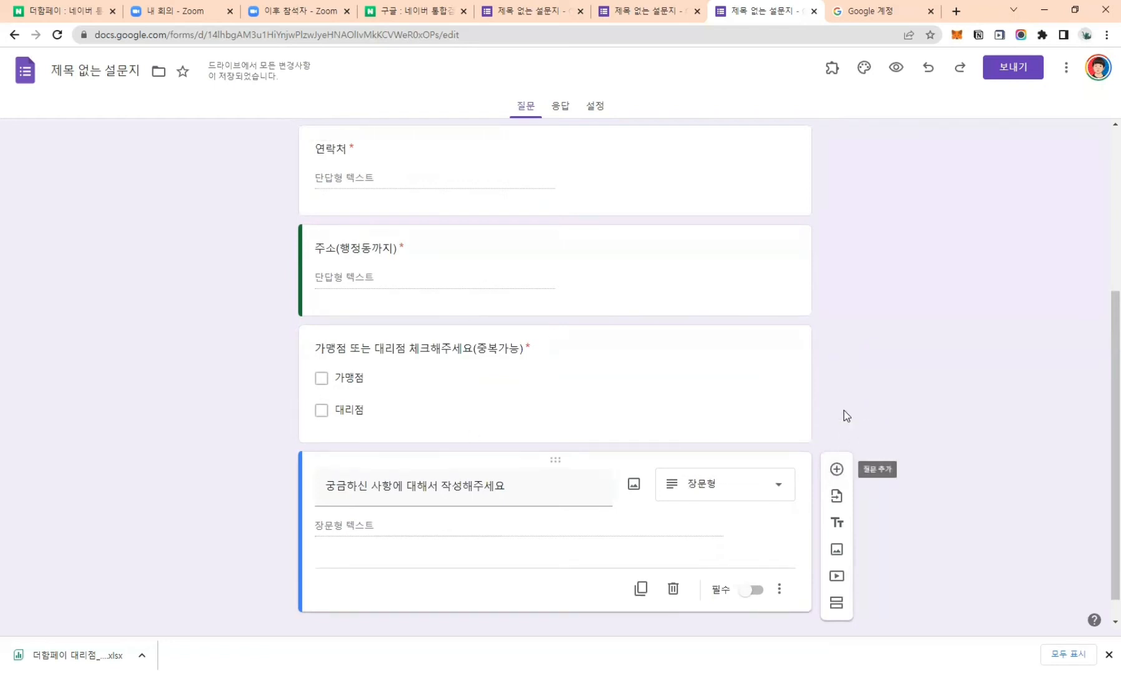
scroll(844, 410, "up", 5)
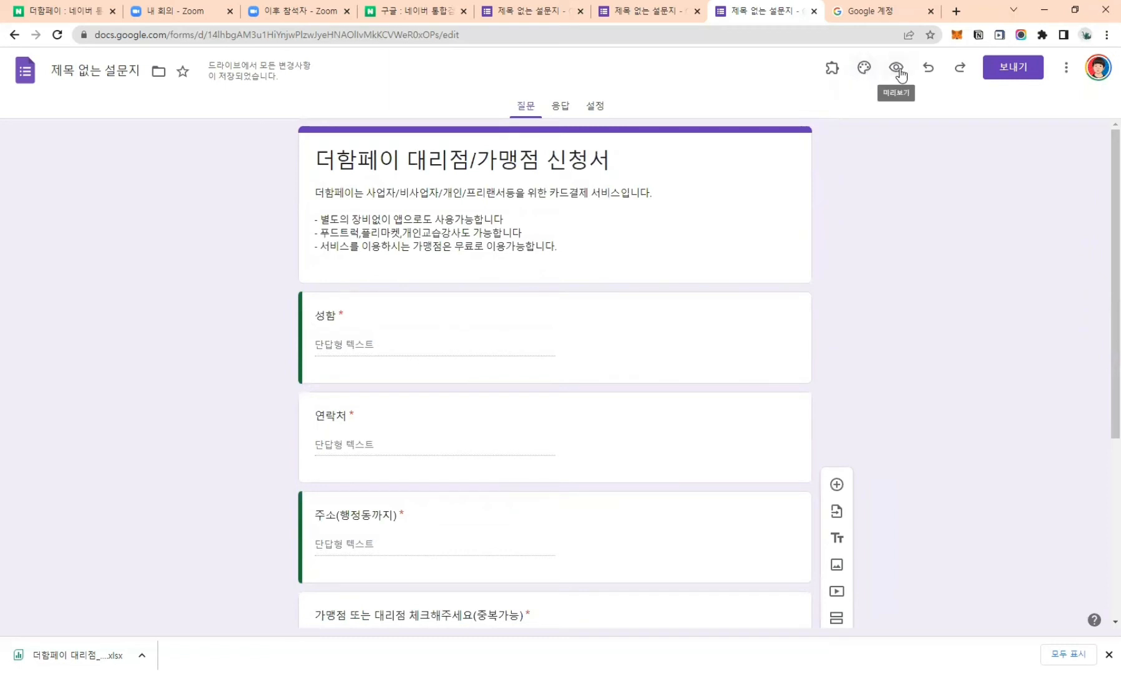
Set the form theme's header (머리글) font to Black Han Sans.
left_click(864, 70)
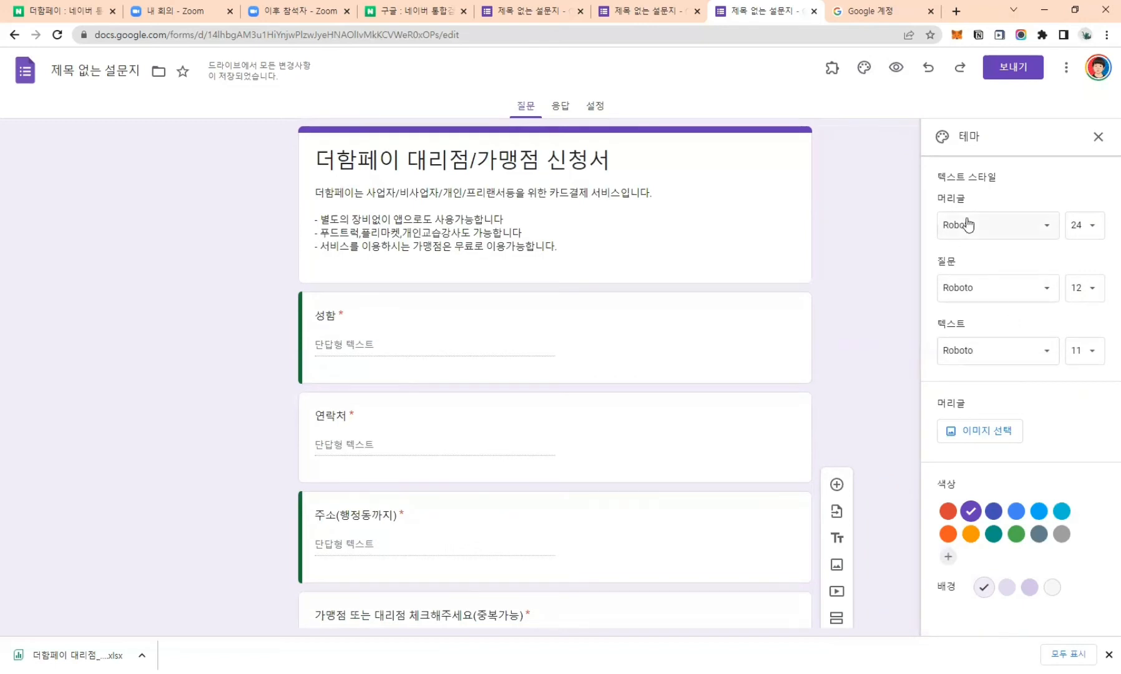
left_click(1078, 226)
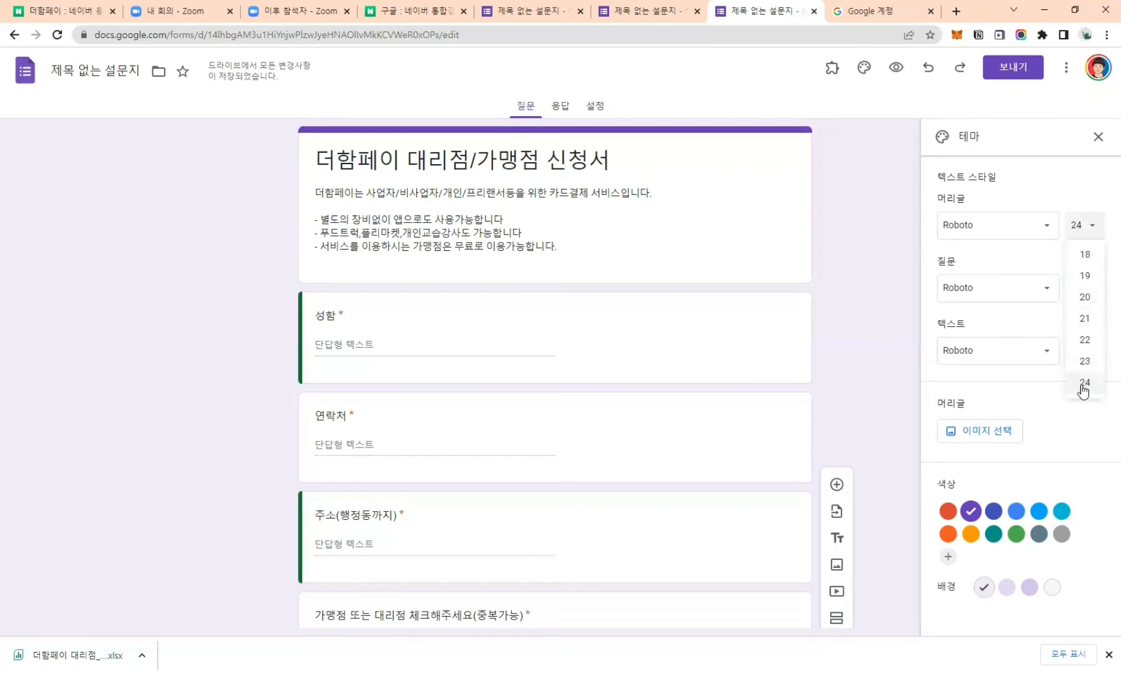
left_click(1041, 231)
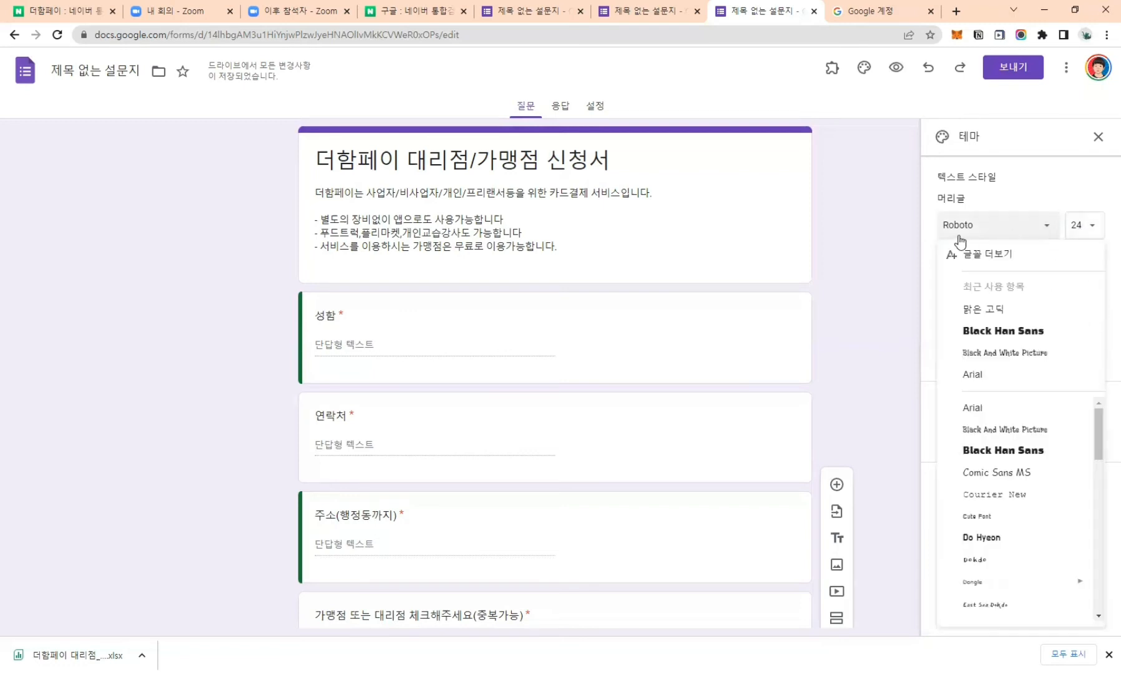
left_click(1003, 340)
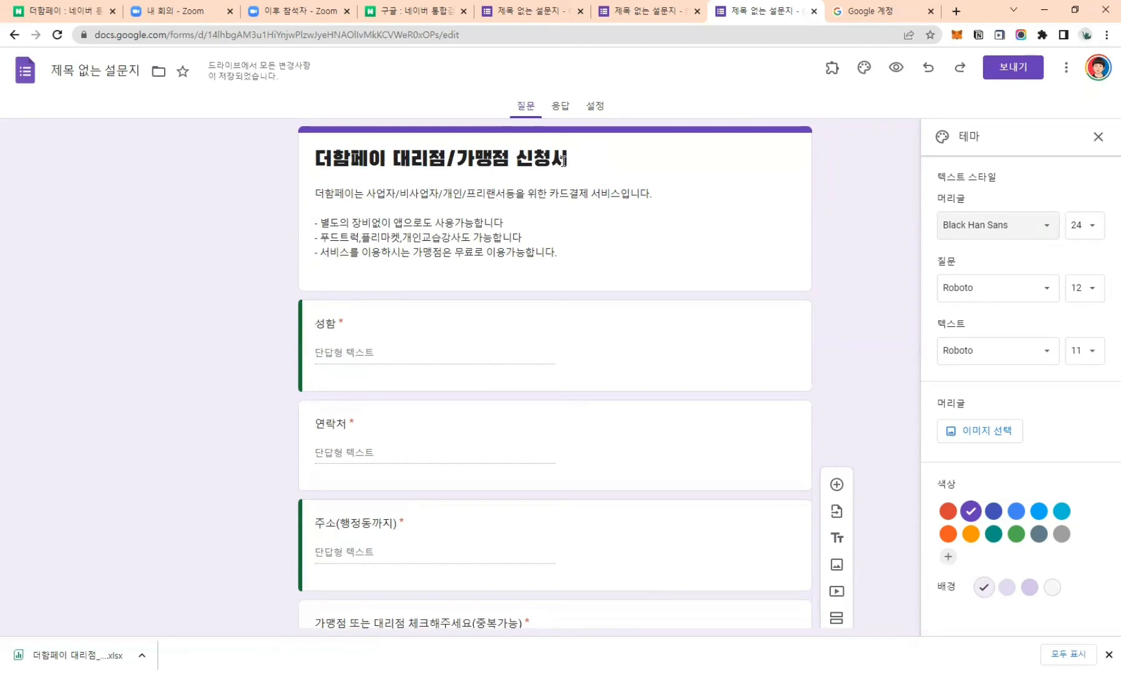
Set the theme's question (질문) text to the 맑은 고딕 font at size 15.
left_click(981, 287)
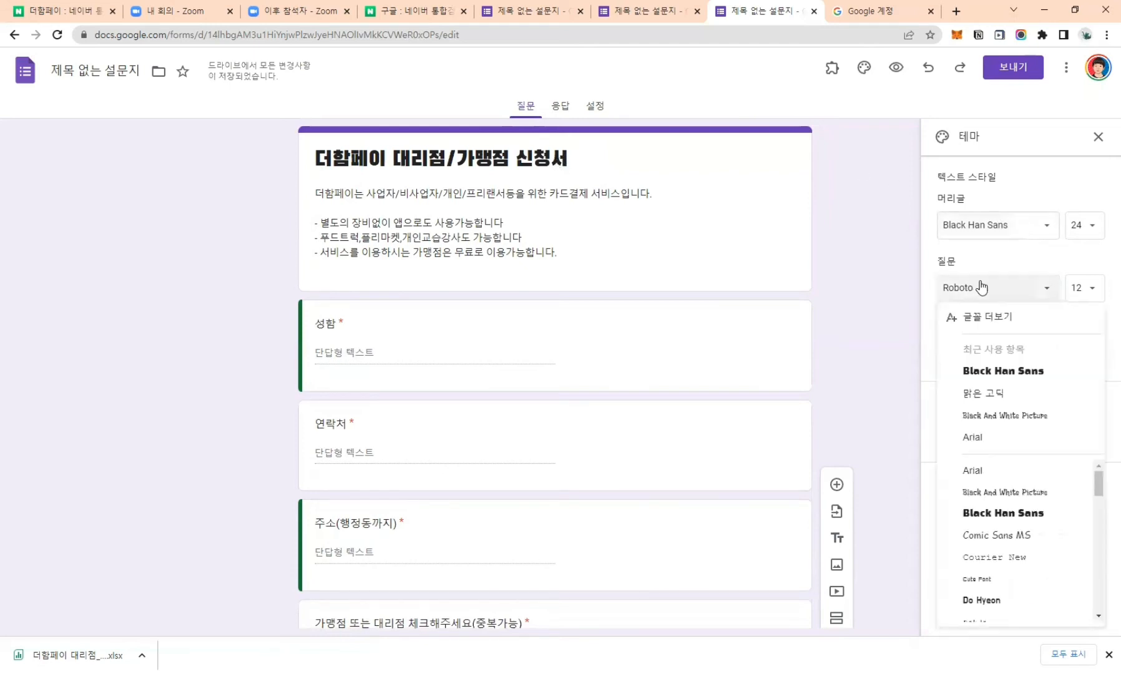
left_click(1011, 390)
left_click(1090, 292)
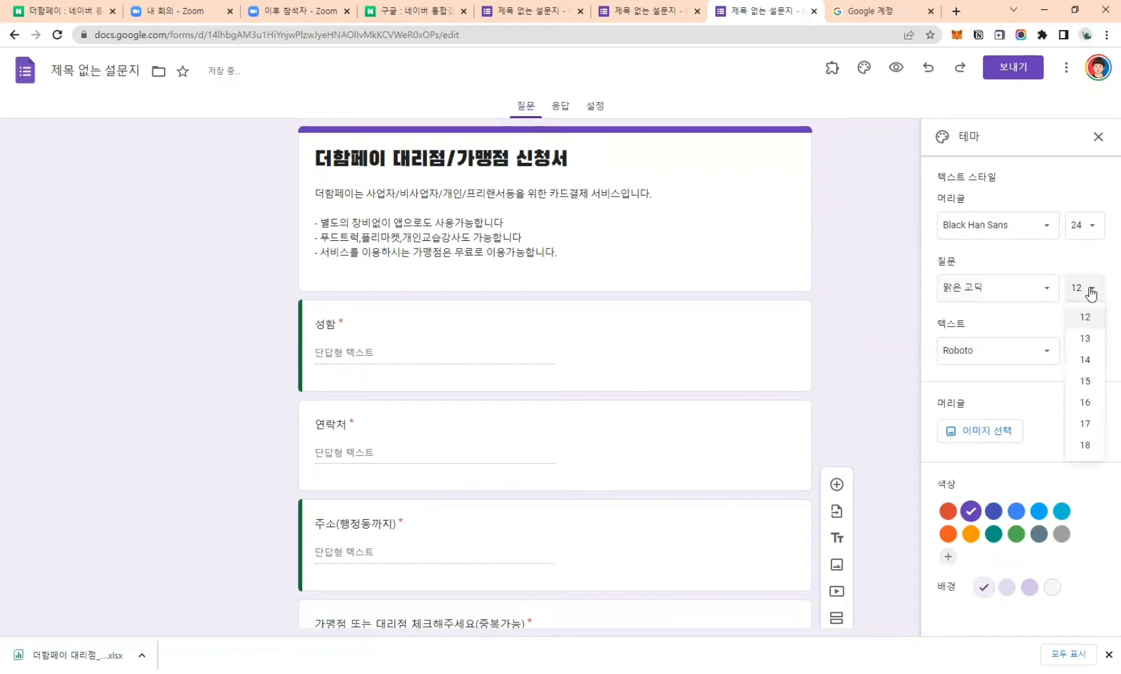
left_click(1084, 380)
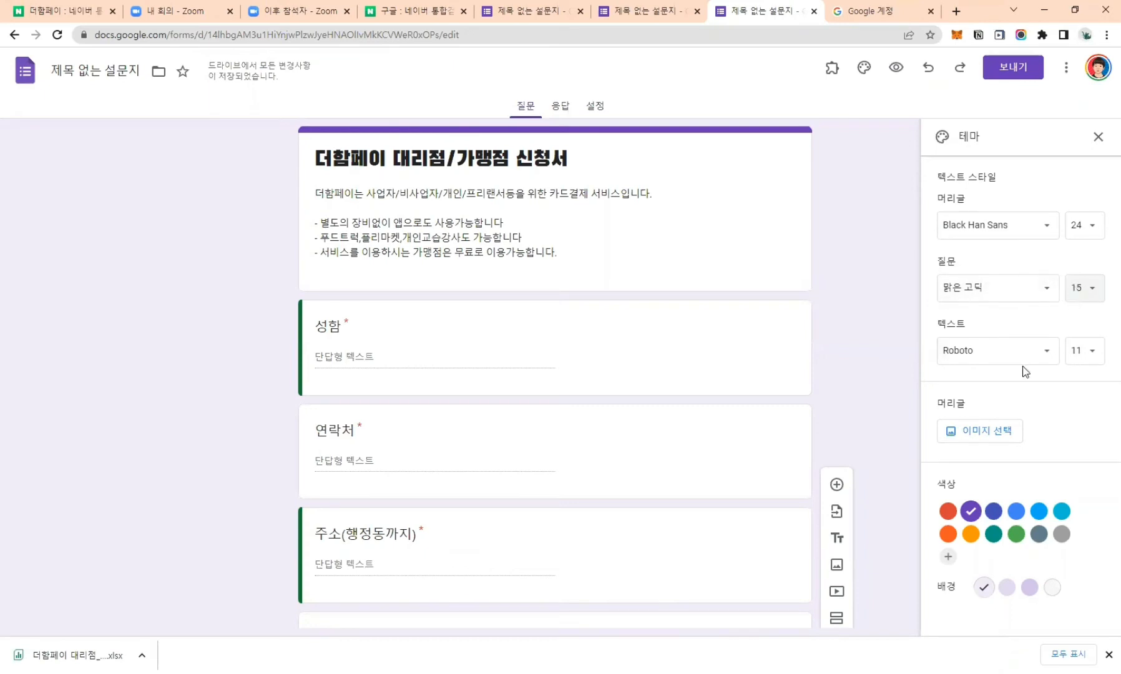
Browse the stock header images for the form, from the 직장 및 학교 category through to 파티.
left_click(987, 432)
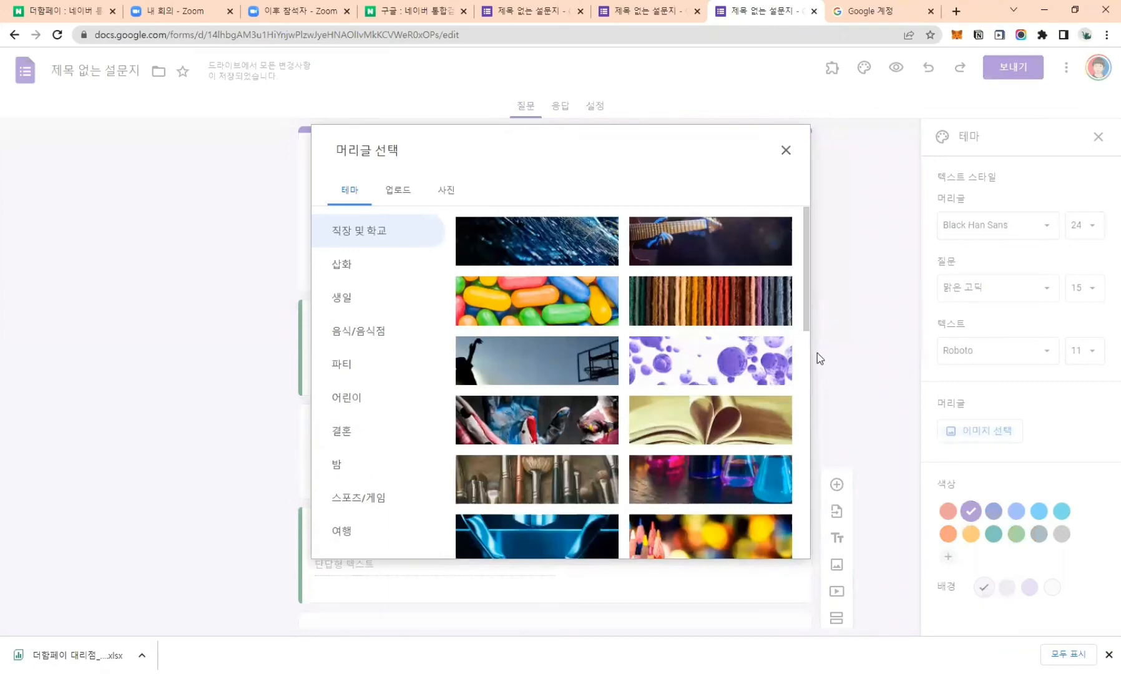
scroll(658, 458, "down", 4)
scroll(649, 456, "down", 8)
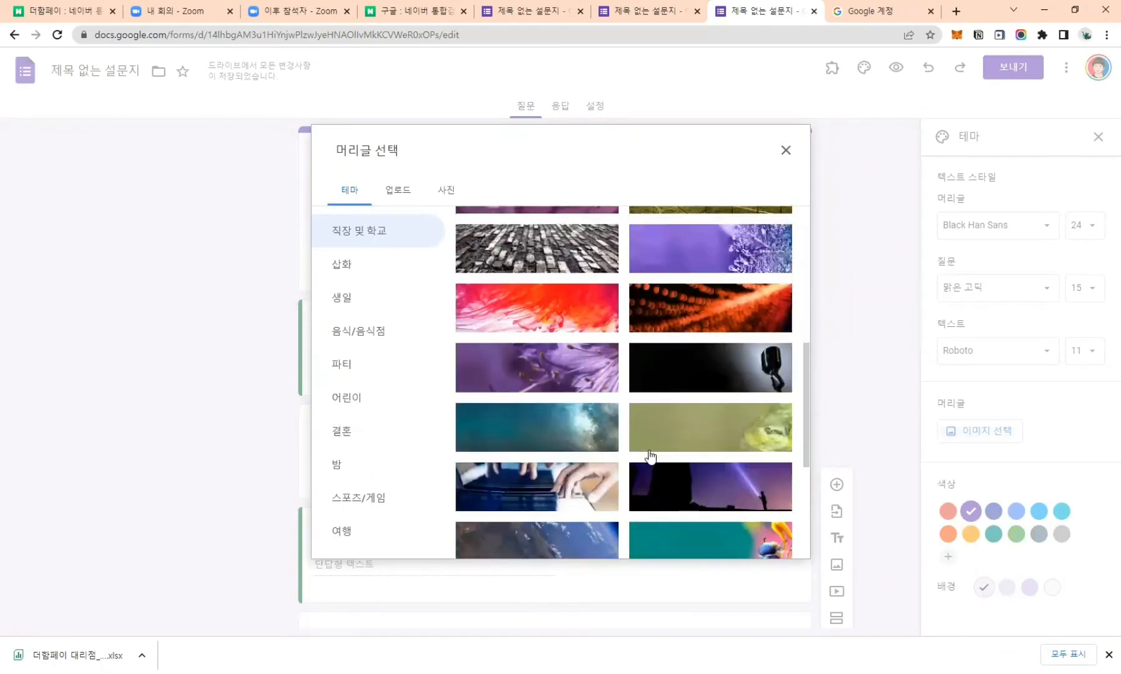
scroll(643, 452, "up", 12)
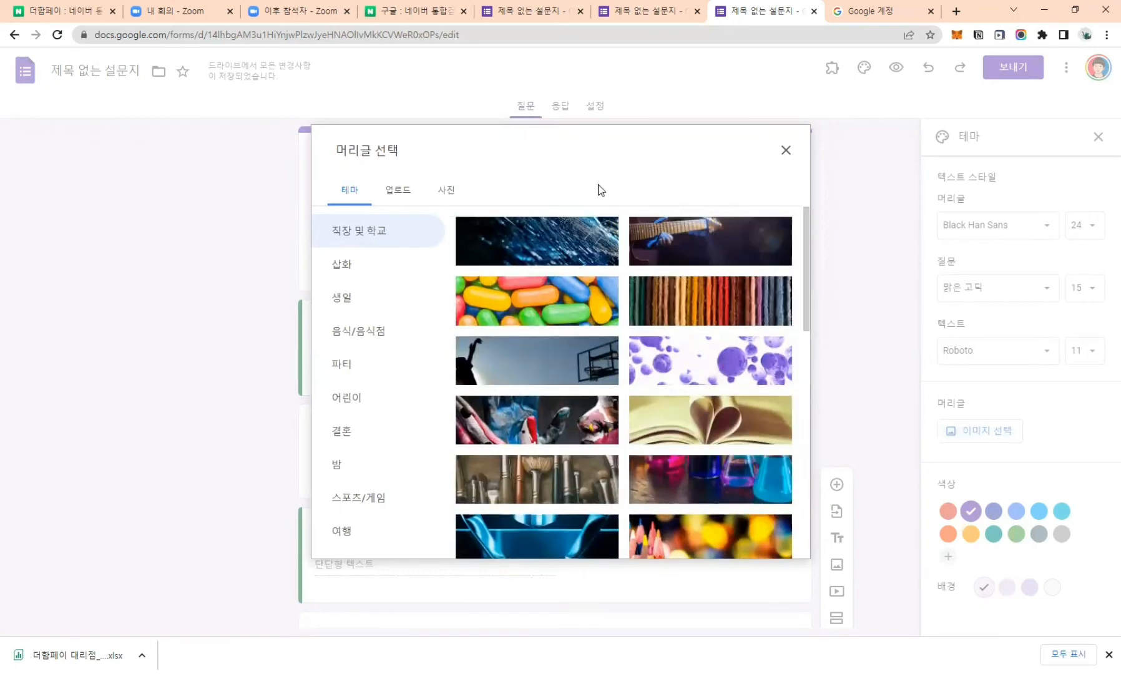
left_click(354, 266)
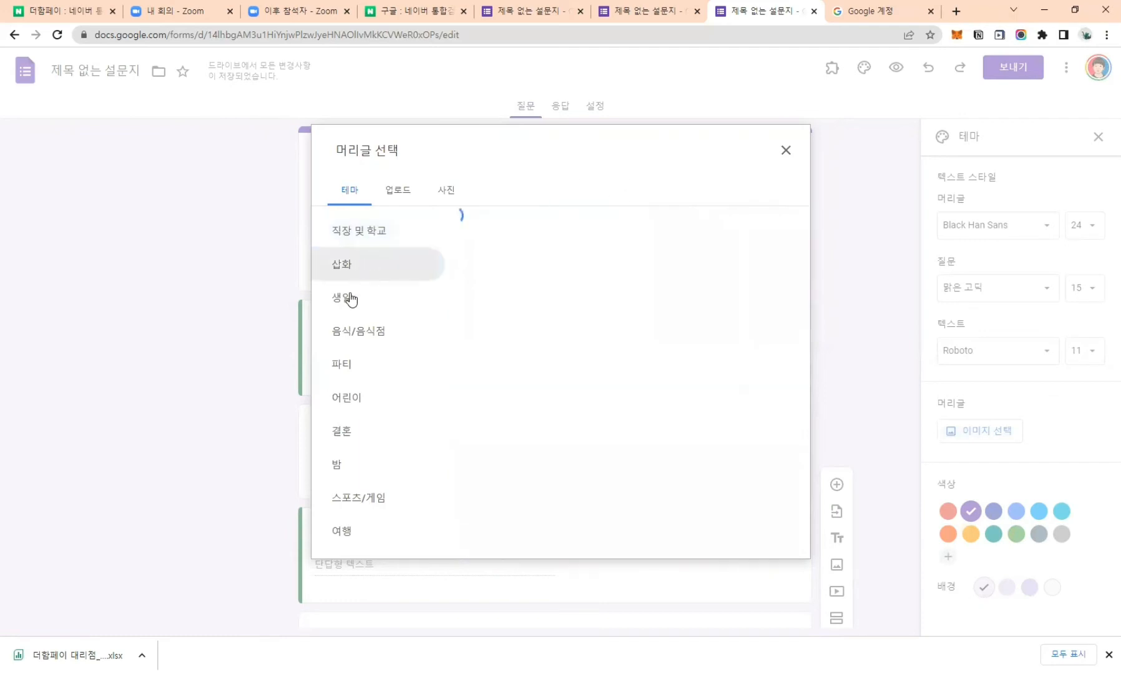
left_click(348, 303)
left_click(357, 330)
left_click(342, 364)
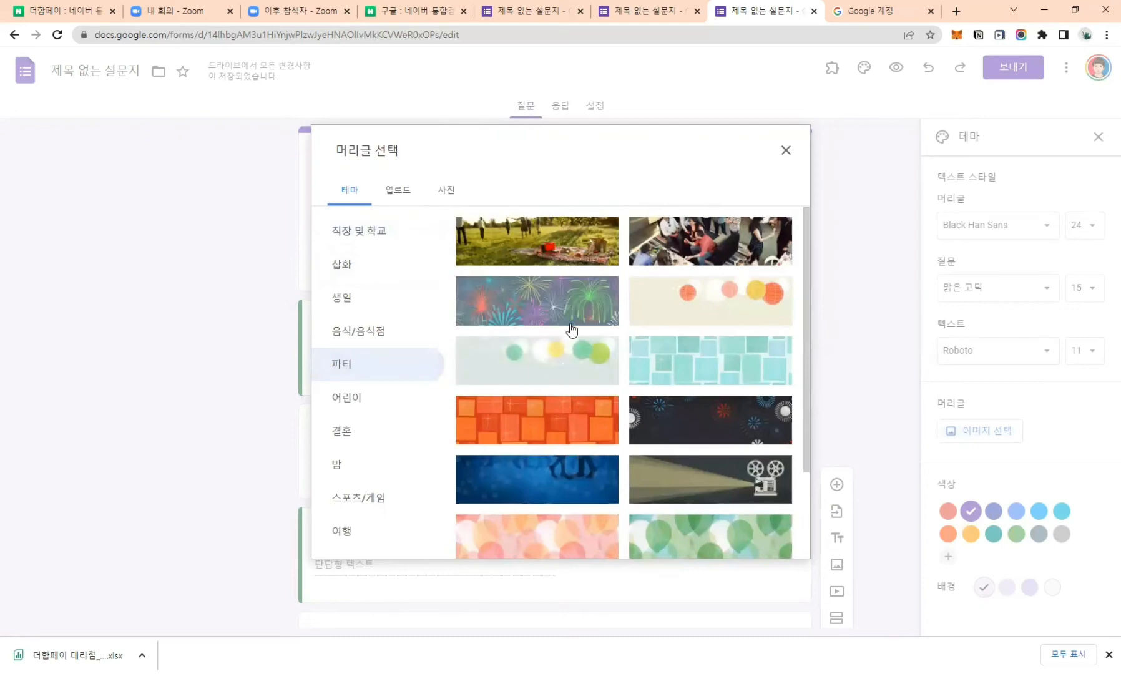
scroll(597, 377, "down", 3)
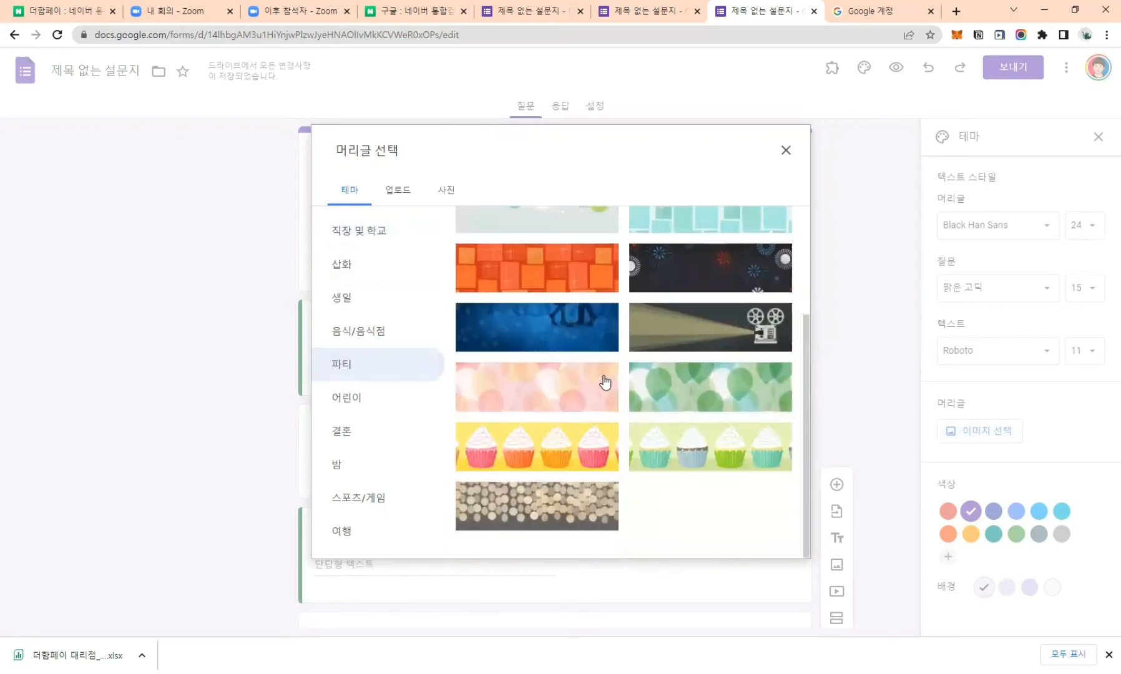
Upload the PG poster image from the desktop as the form header, cropped to the Theham+ pay logo on the road.
left_click(400, 195)
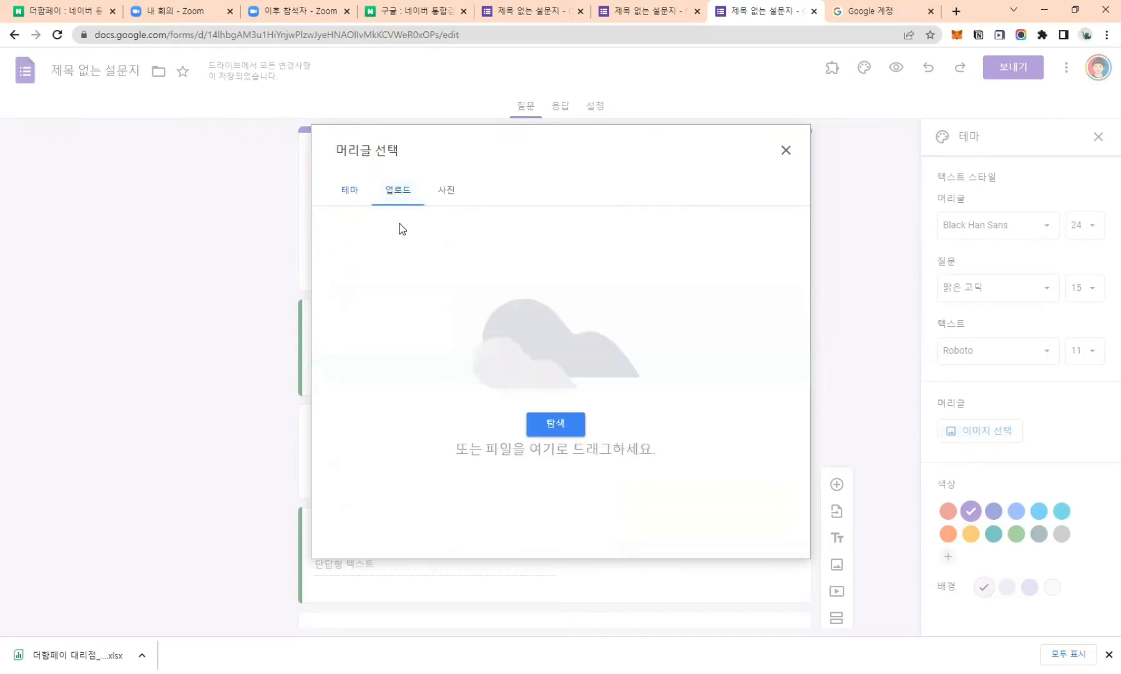
left_click(561, 424)
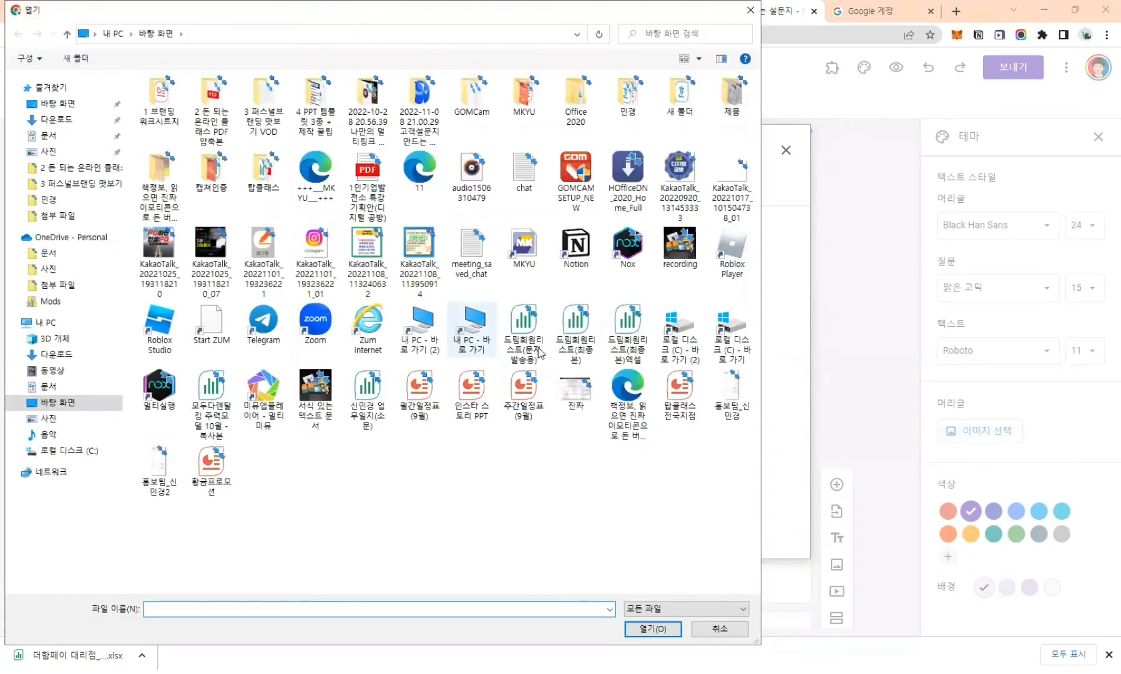
double_click(171, 245)
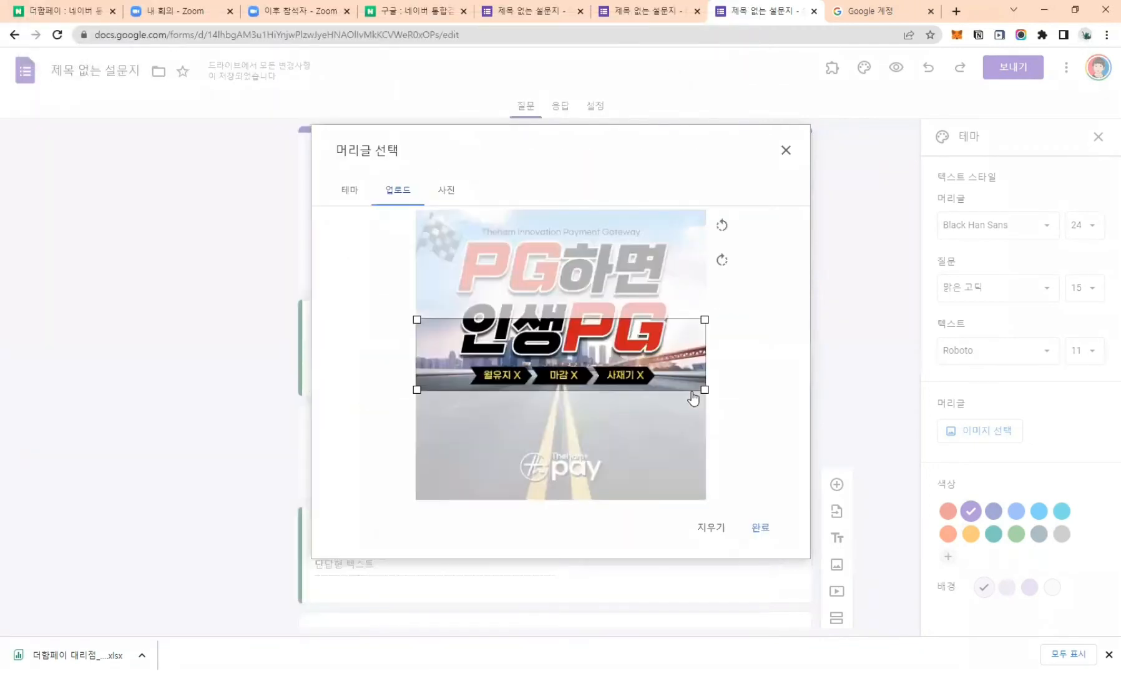
left_click_drag(622, 351, 620, 325)
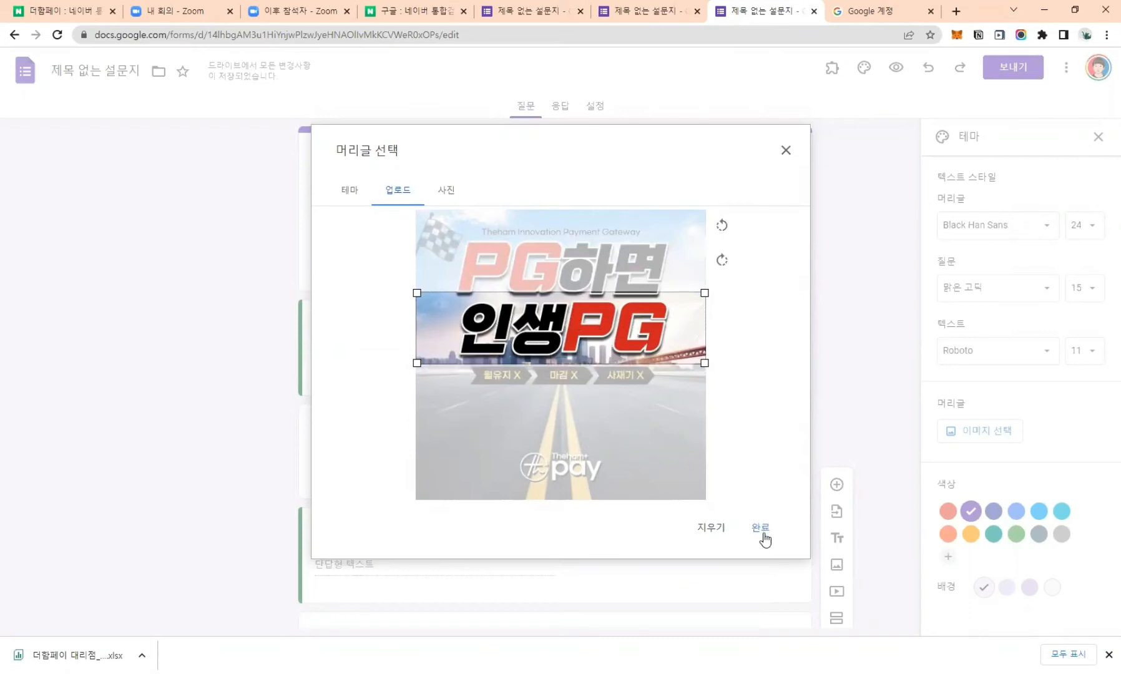
left_click_drag(643, 340, 639, 476)
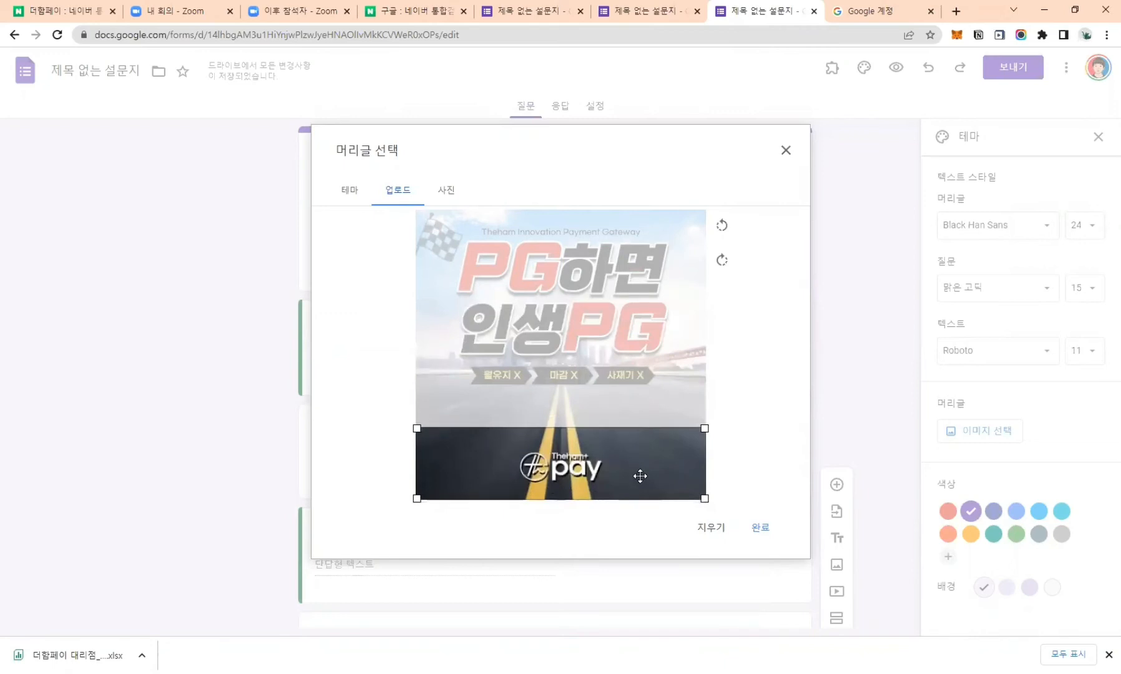
mouse_move(619, 488)
left_mouse_down()
mouse_move(619, 387)
mouse_move(632, 473)
left_mouse_up()
left_click(760, 530)
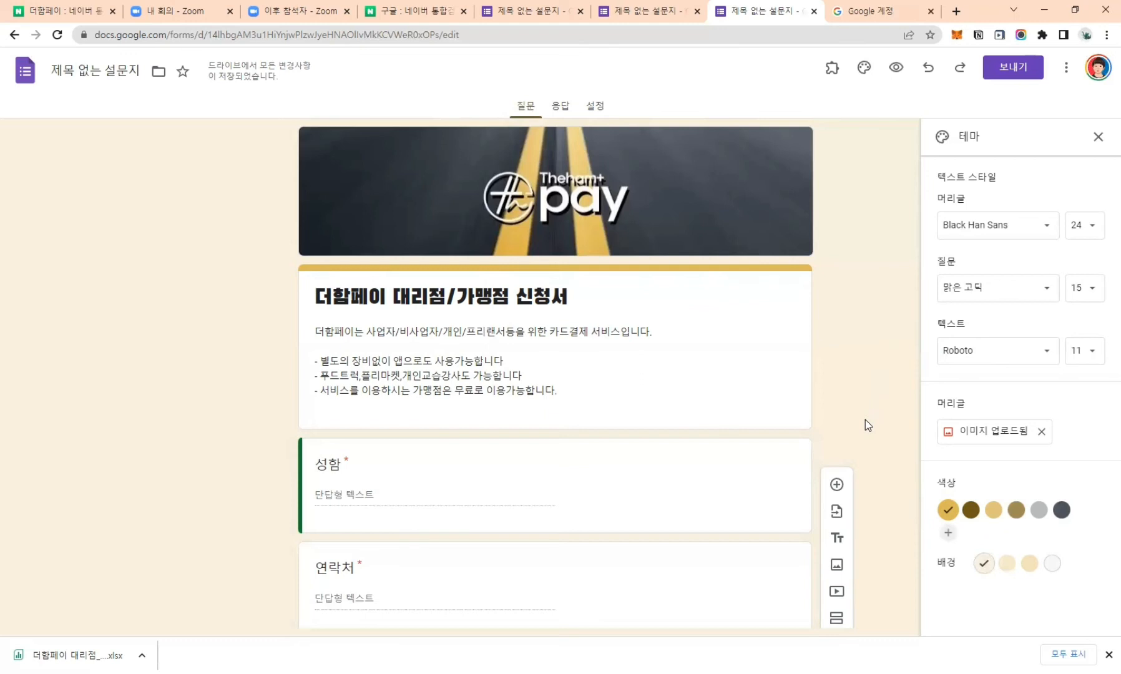
Try the brown, light gold, olive and dark grey theme colours, and return to the first gold colour.
left_click(970, 512)
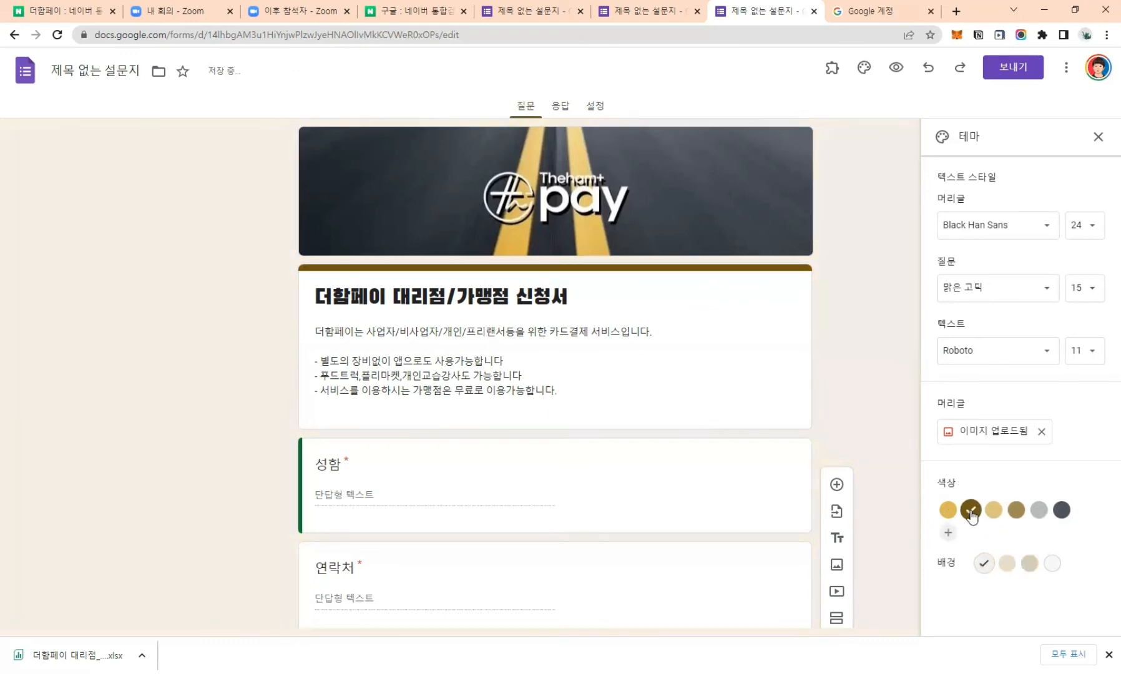
left_click(991, 513)
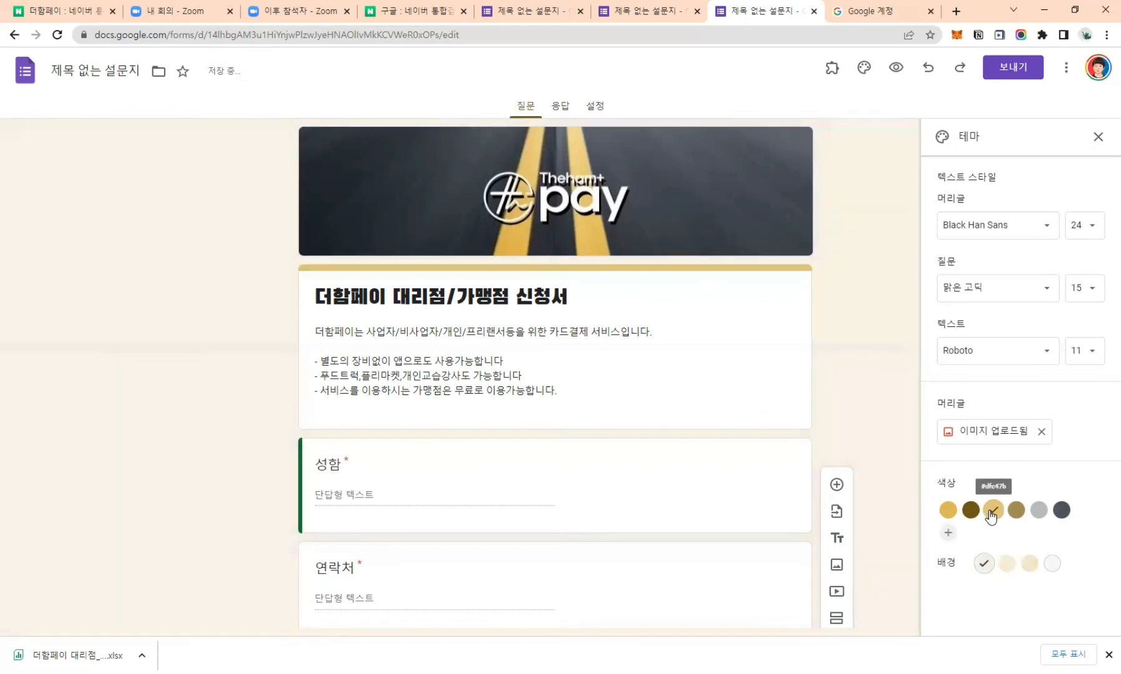
left_click(1016, 512)
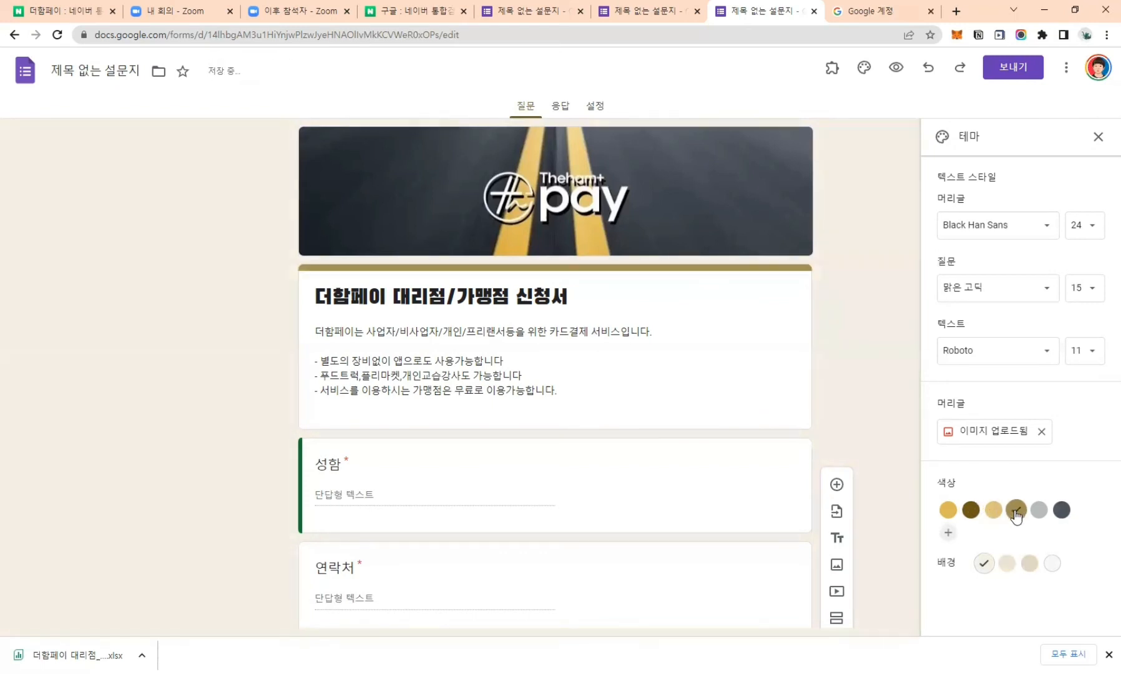
left_click(1061, 511)
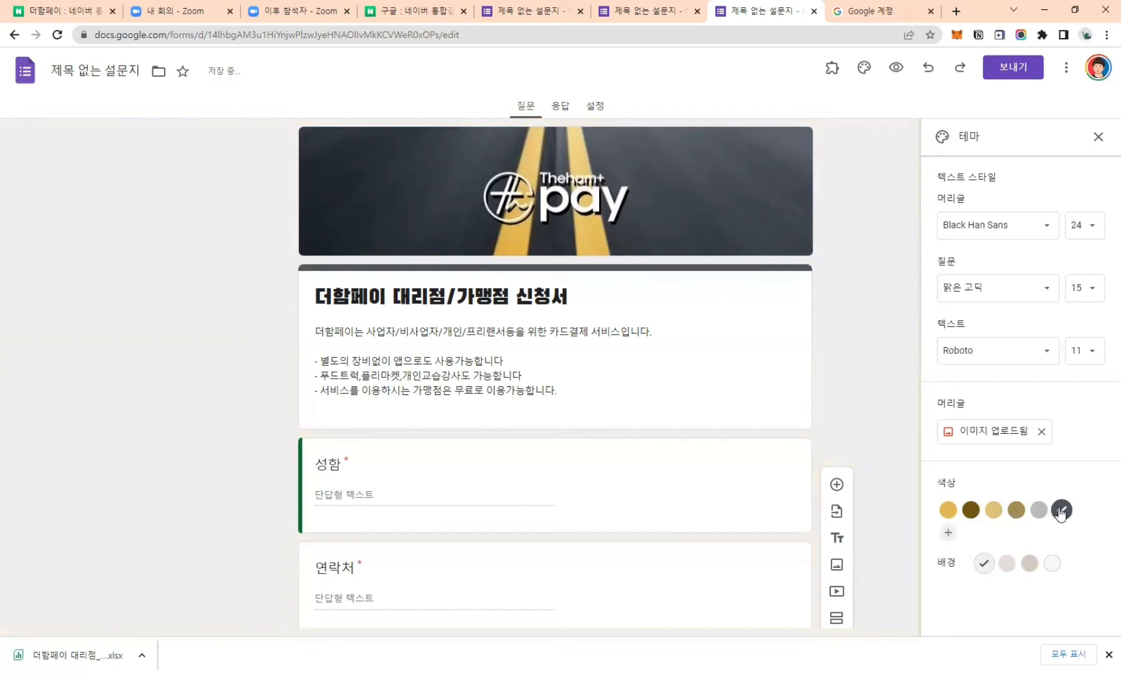
left_click(1015, 510)
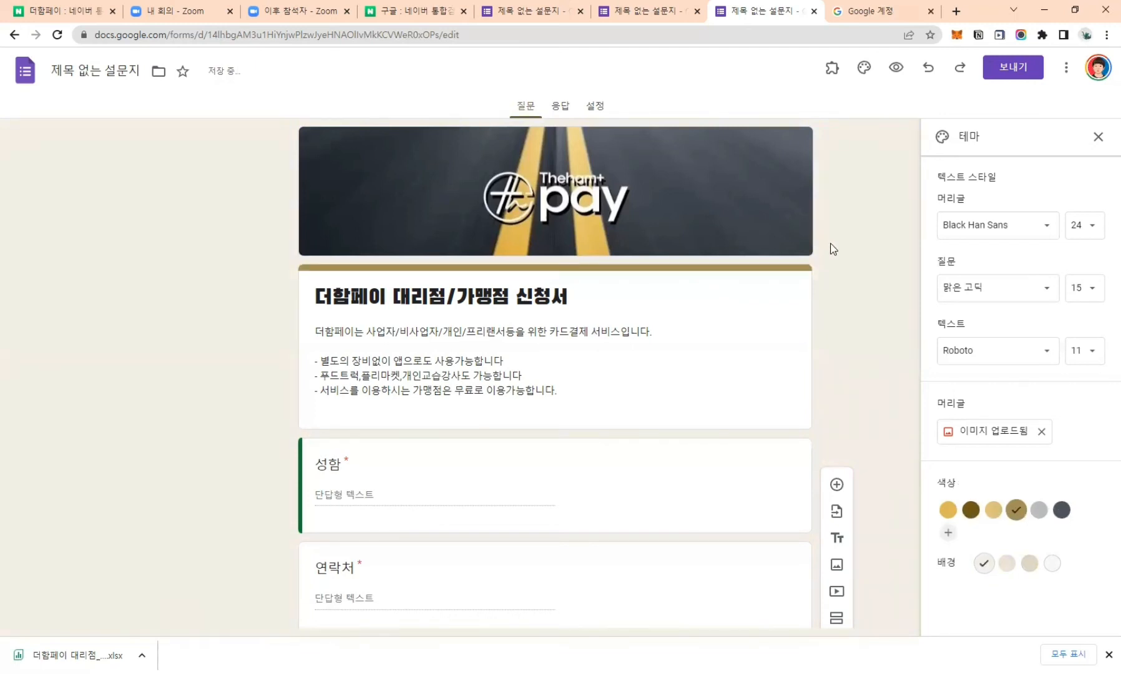
left_click(993, 512)
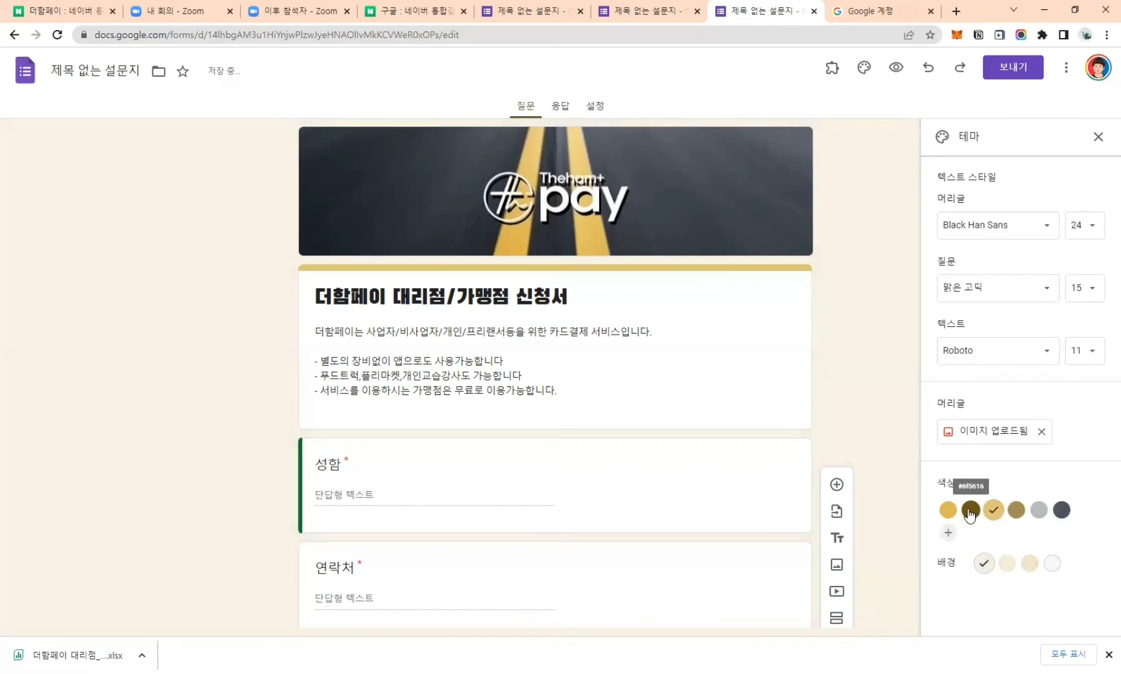
left_click(948, 510)
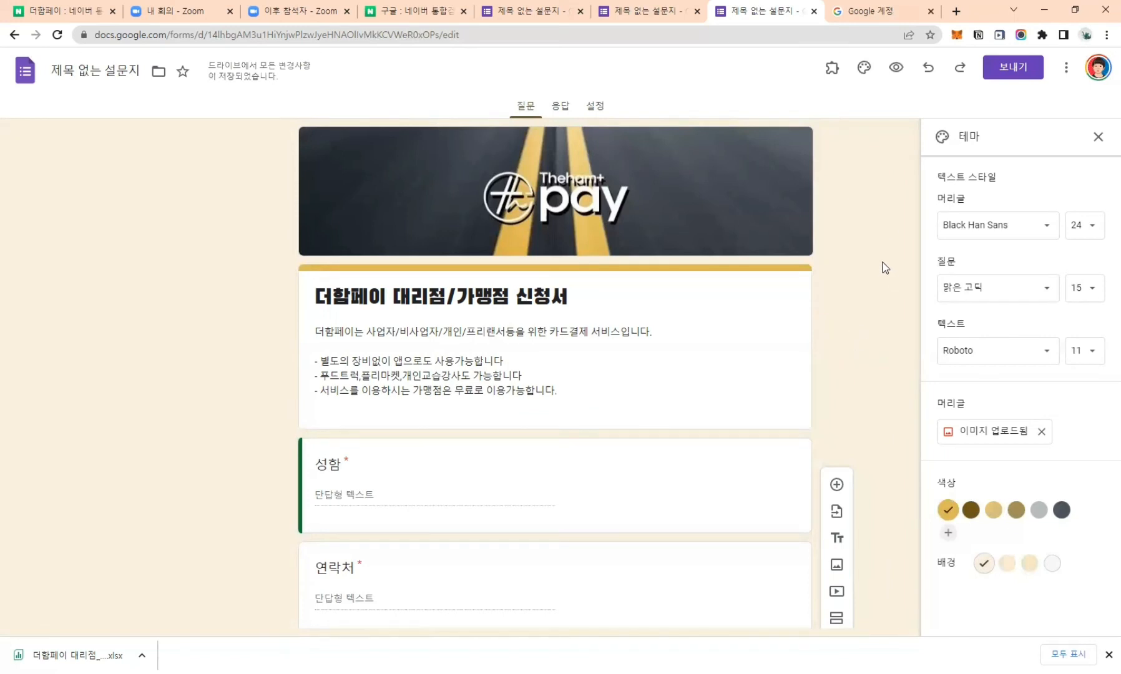
Close the theme settings and look over the restyled form's header and questions.
left_click(1097, 137)
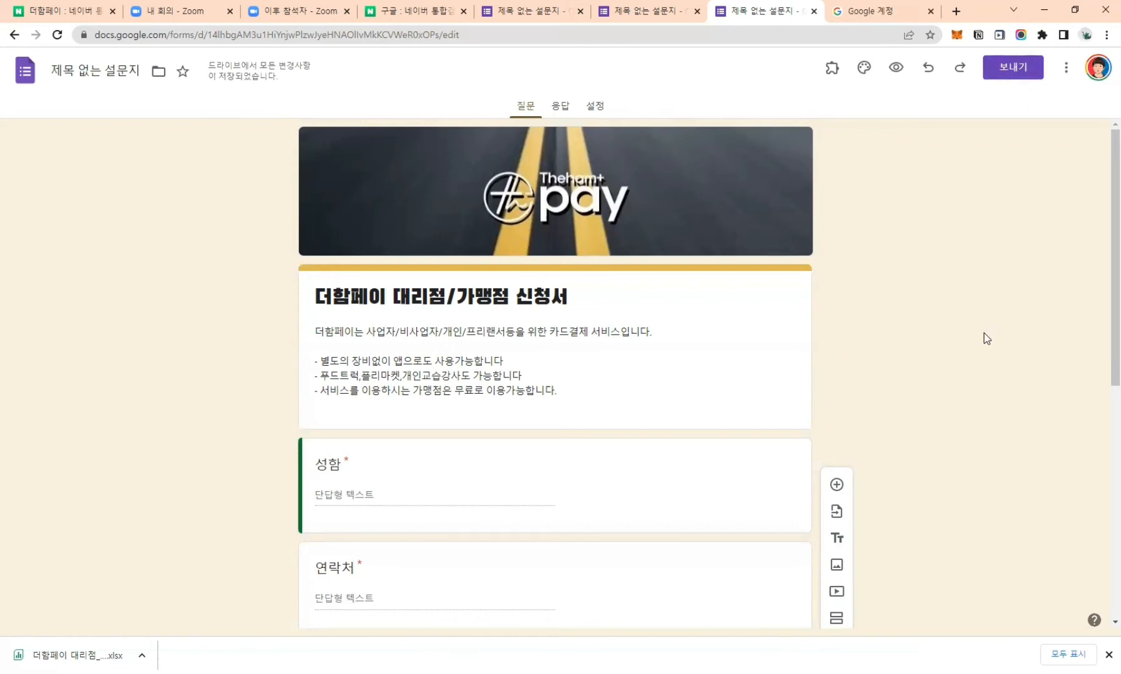
scroll(983, 334, "down", 3)
scroll(837, 315, "up", 1)
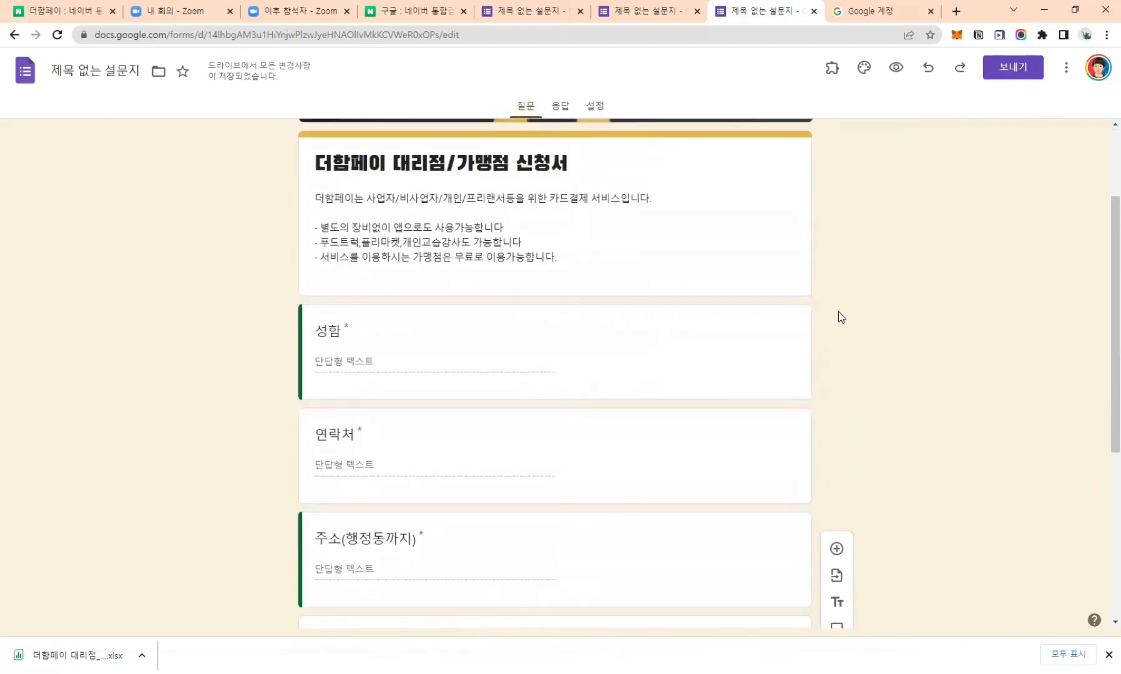
scroll(751, 315, "up", 1)
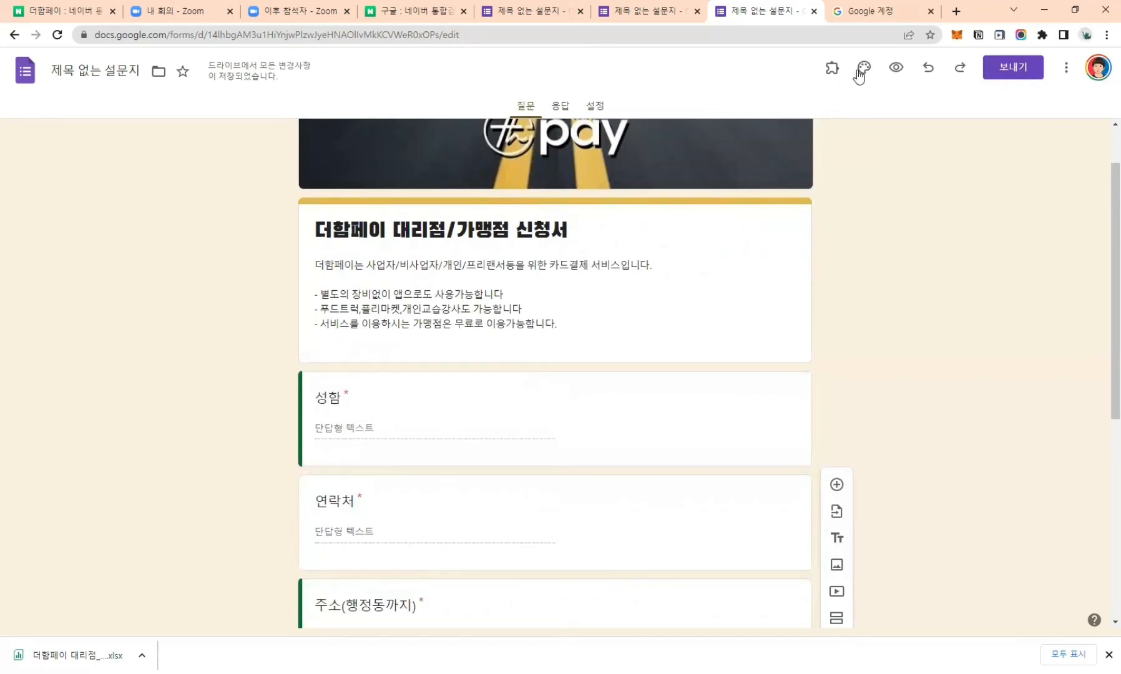
Open YouTube in a new browser tab and search for 더함이노베이션.
key("ctrl+t")
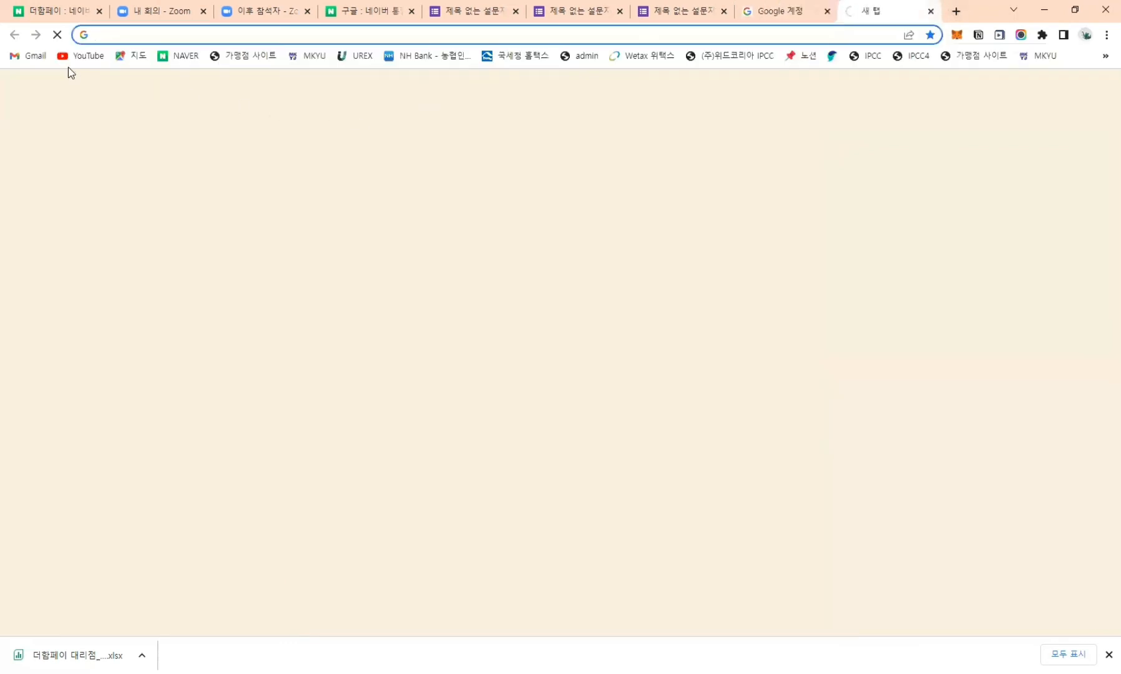
left_click(80, 56)
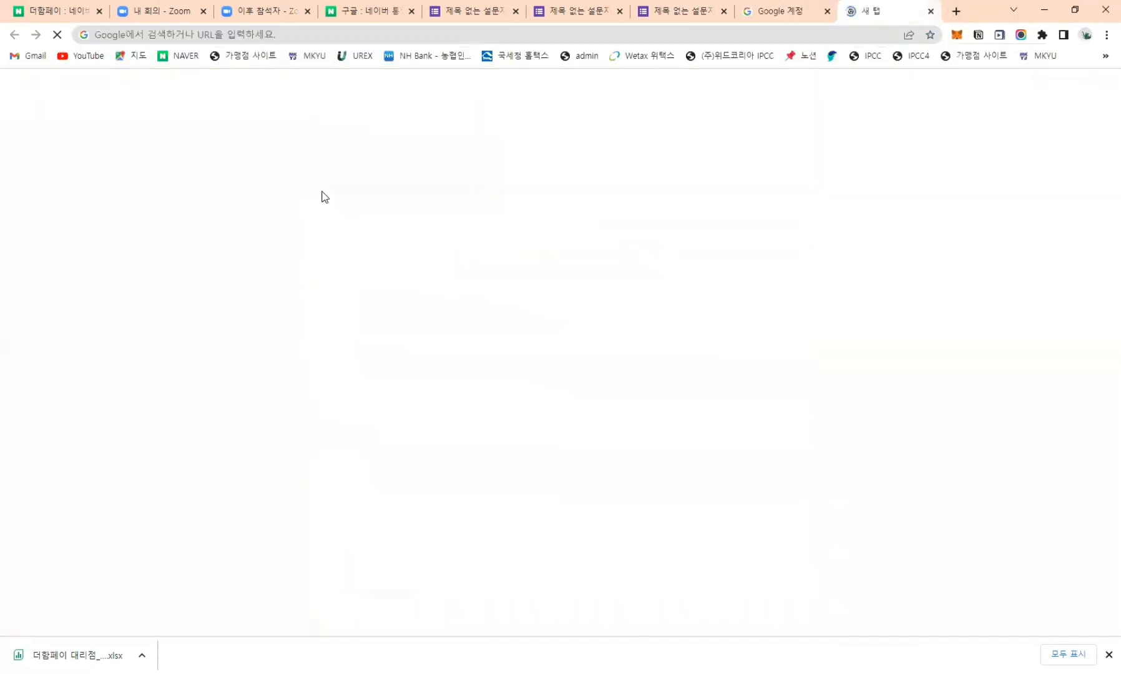
left_click(80, 61)
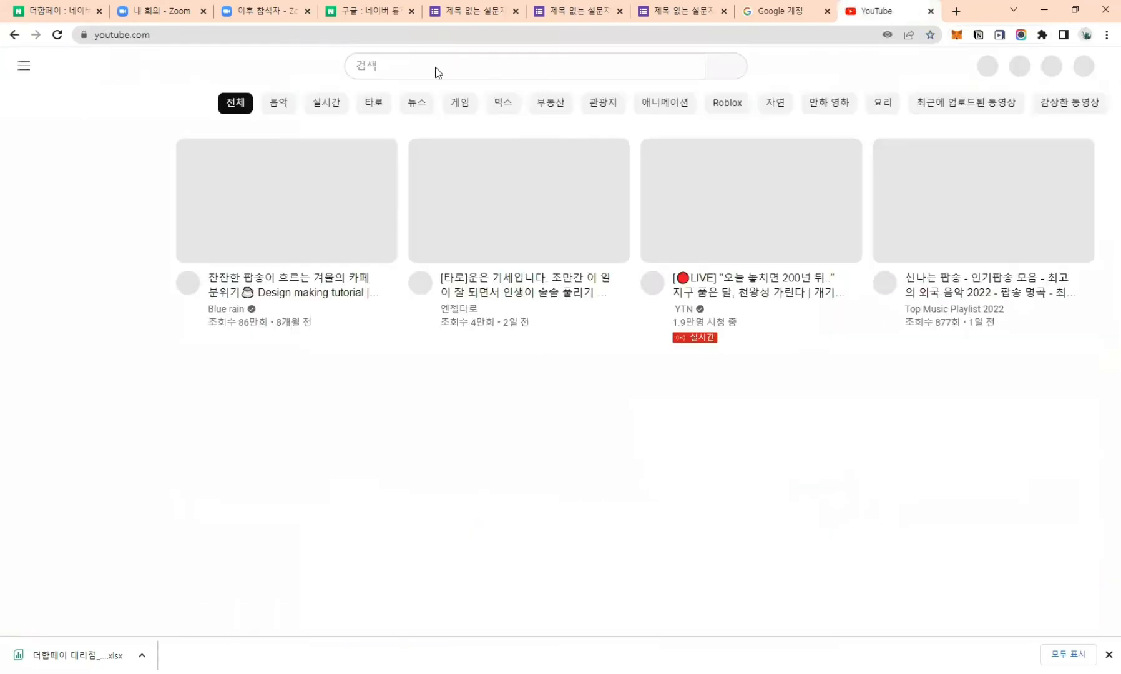
left_click(423, 67)
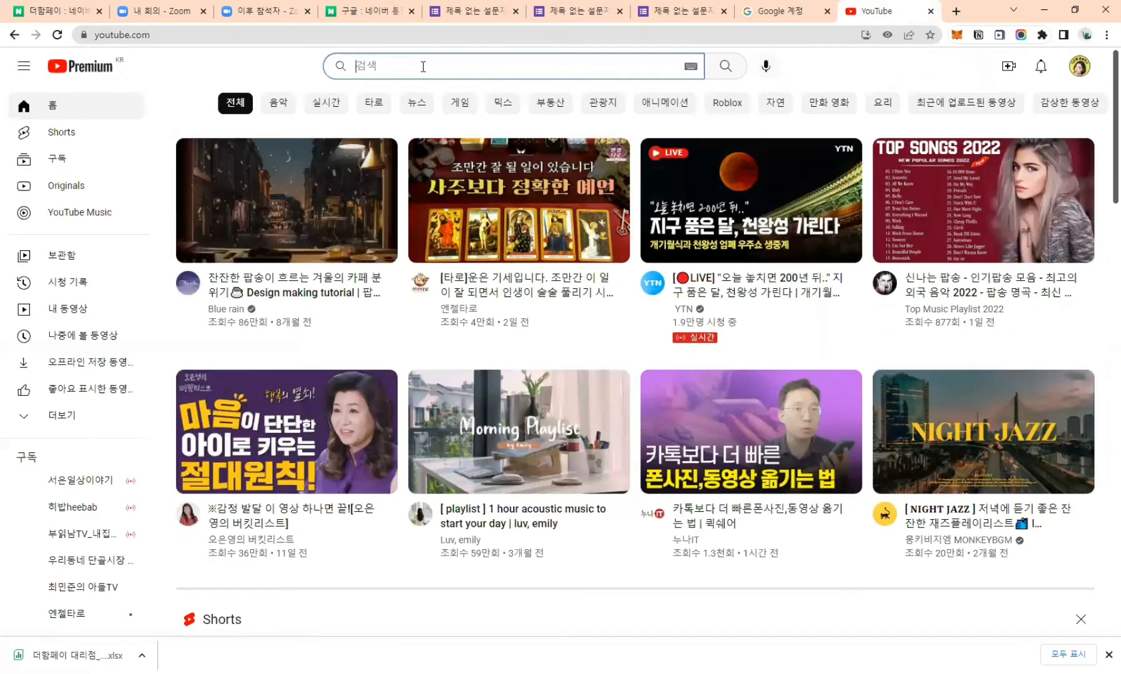
type("델함이노베이션")
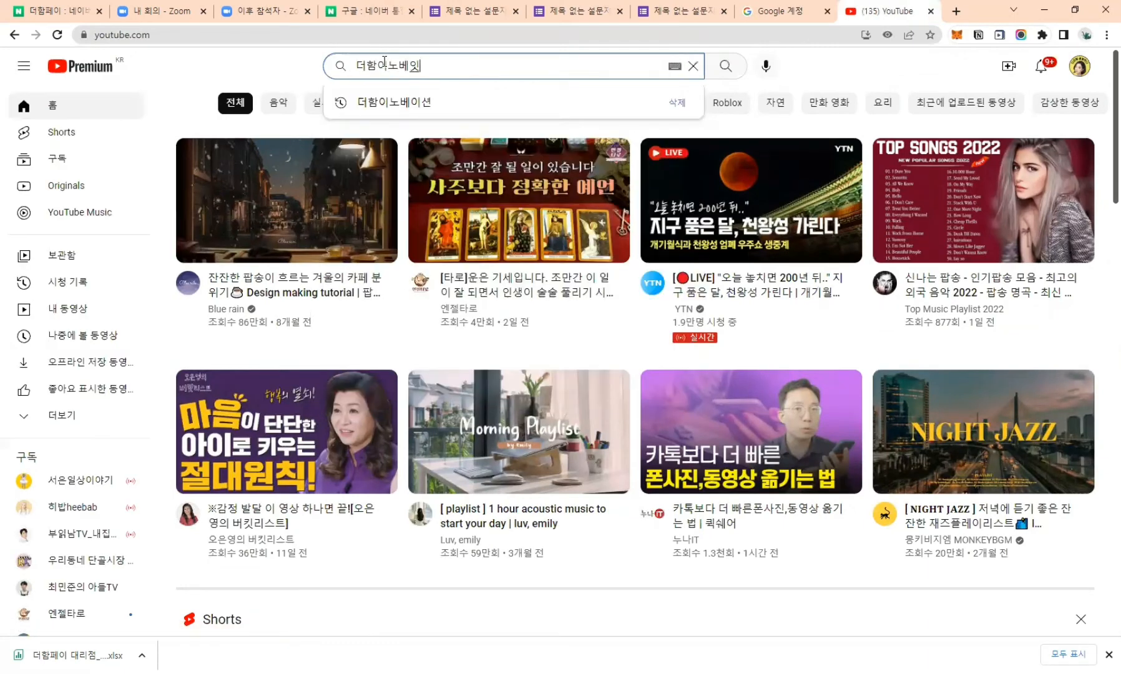
key("Return")
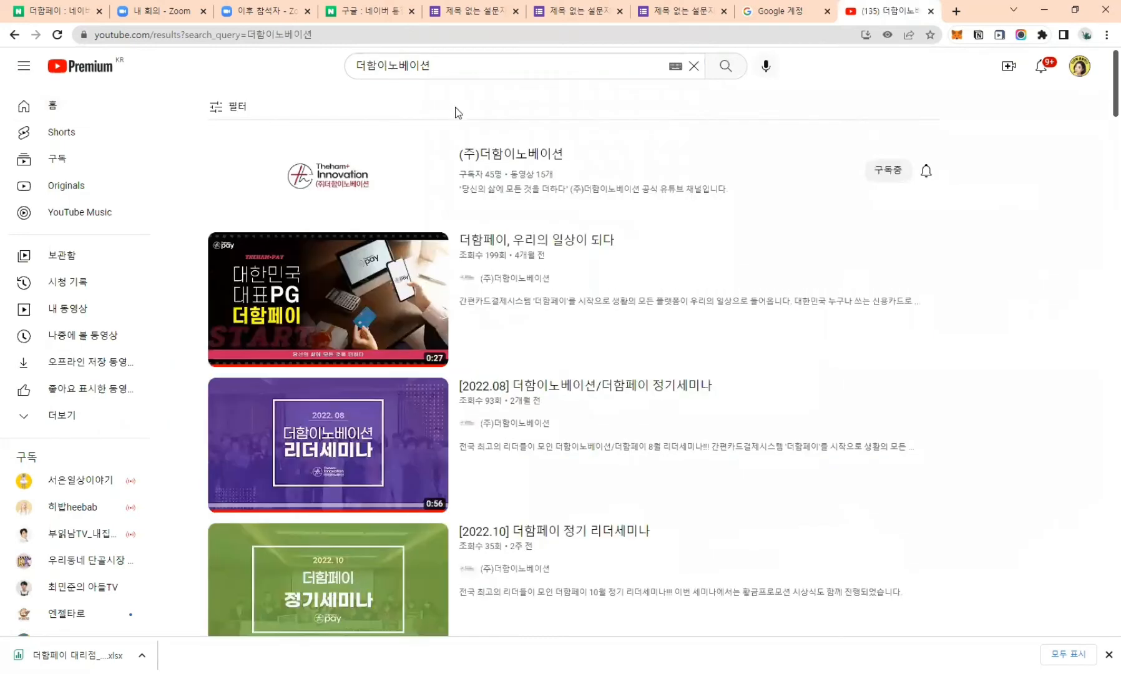
Copy the link address of the 더함페이, 우리의 일상이 되다 video from the YouTube results.
right_click(369, 292)
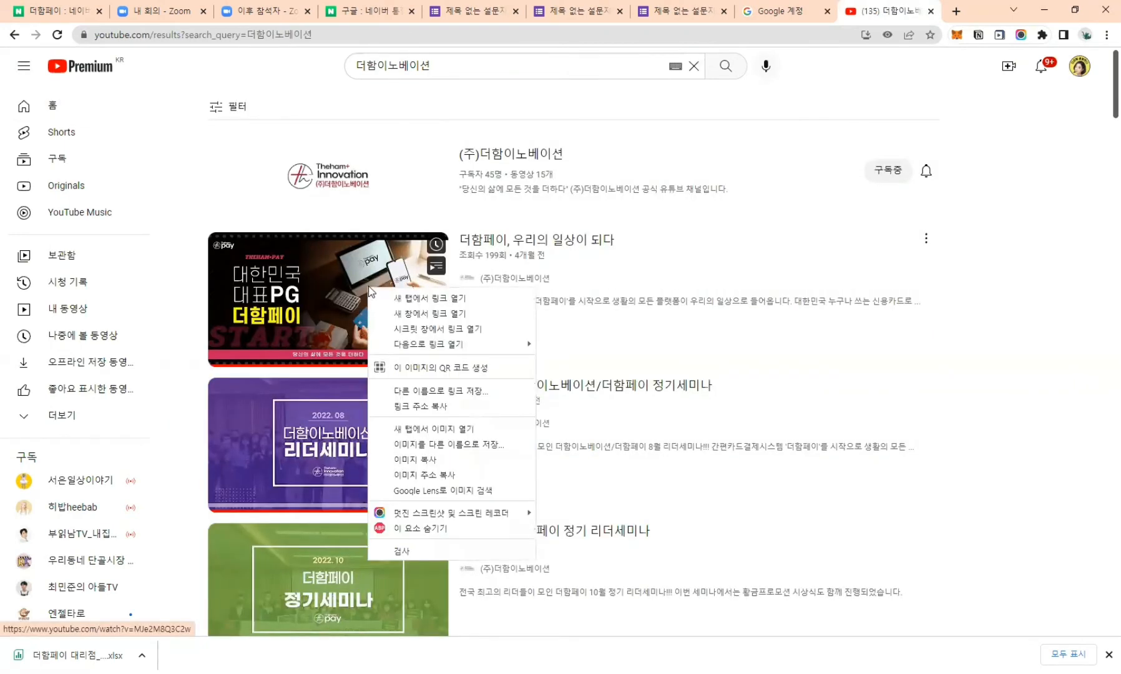
left_click(924, 242)
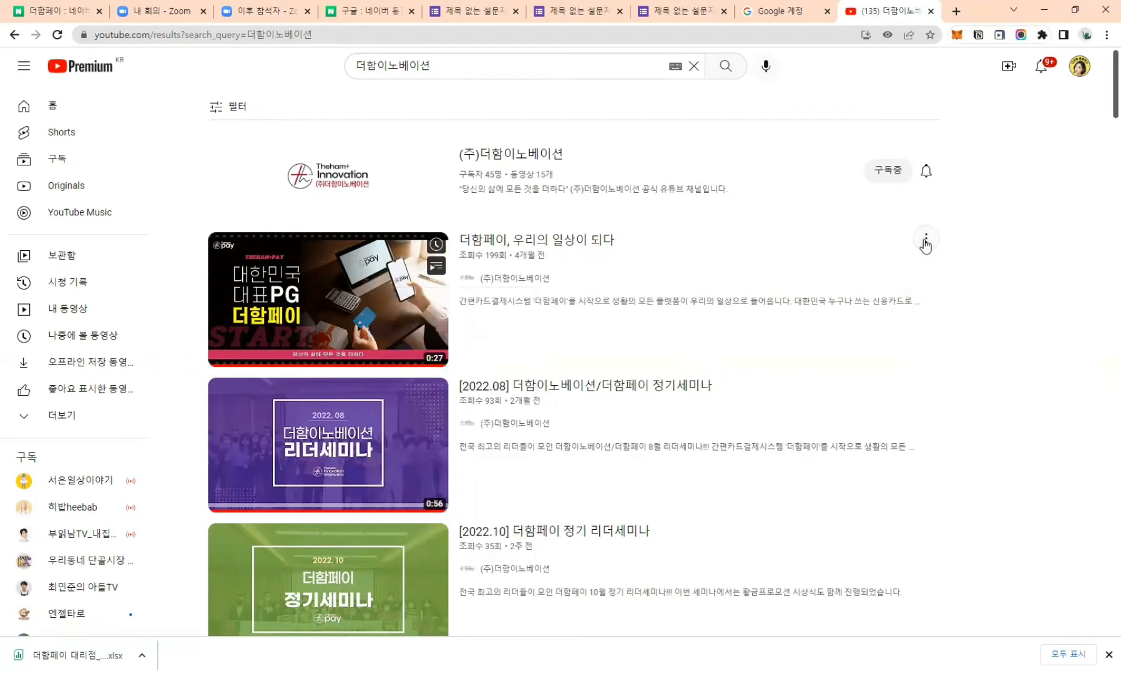
left_click(925, 240)
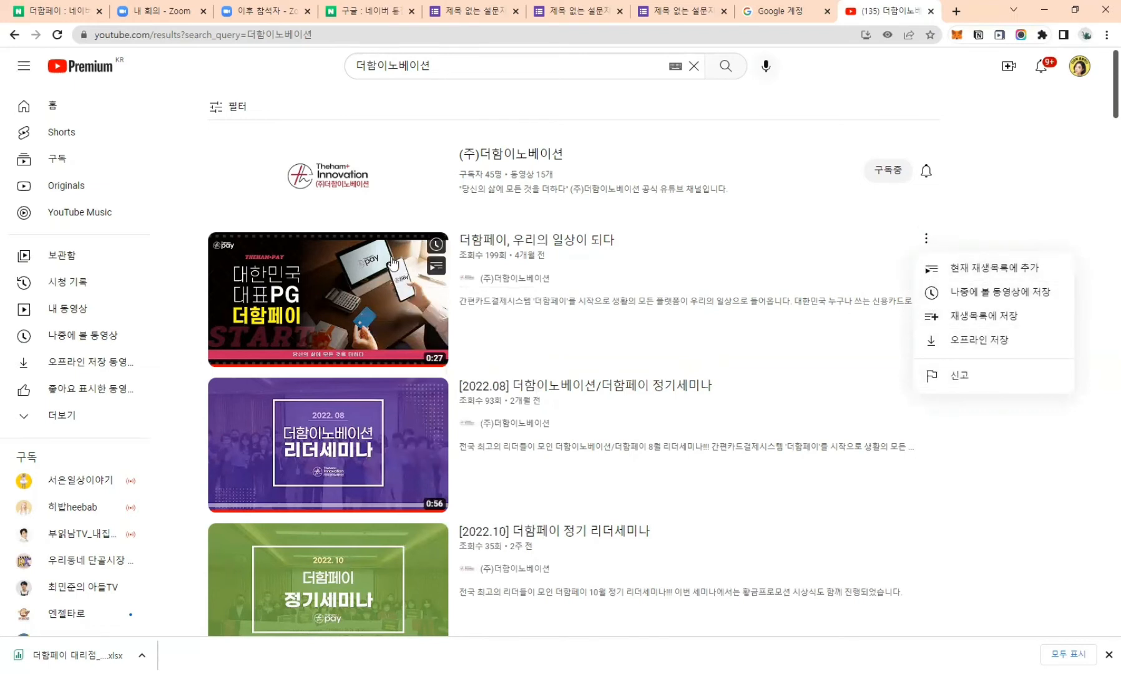
right_click(363, 267)
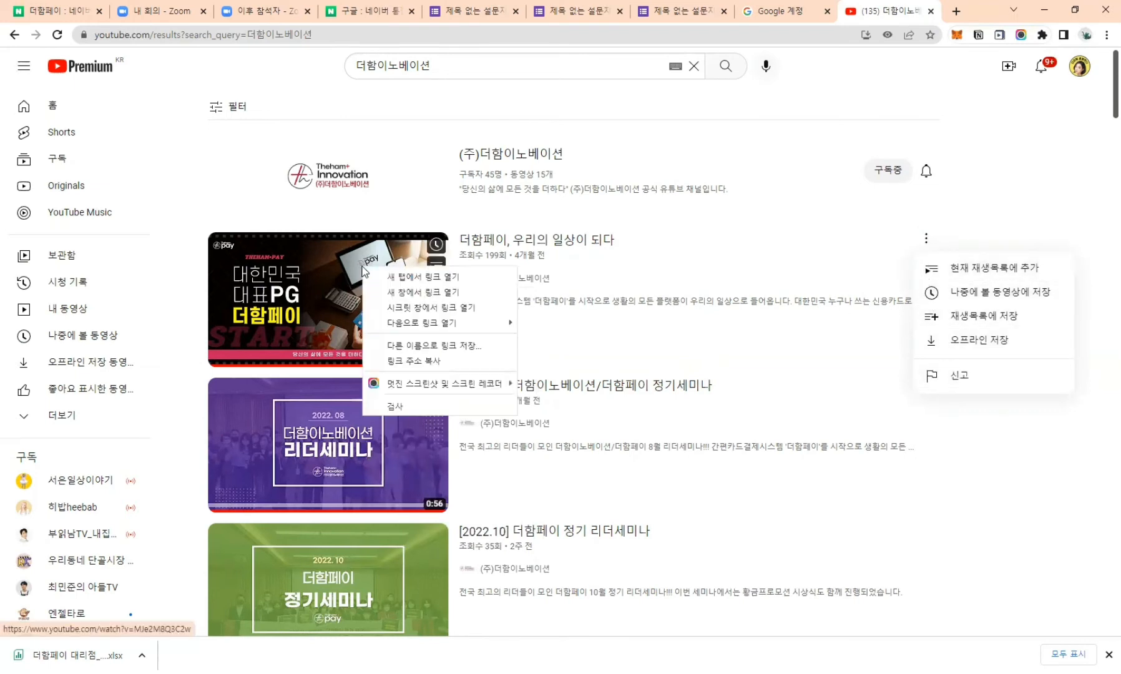
left_click(400, 365)
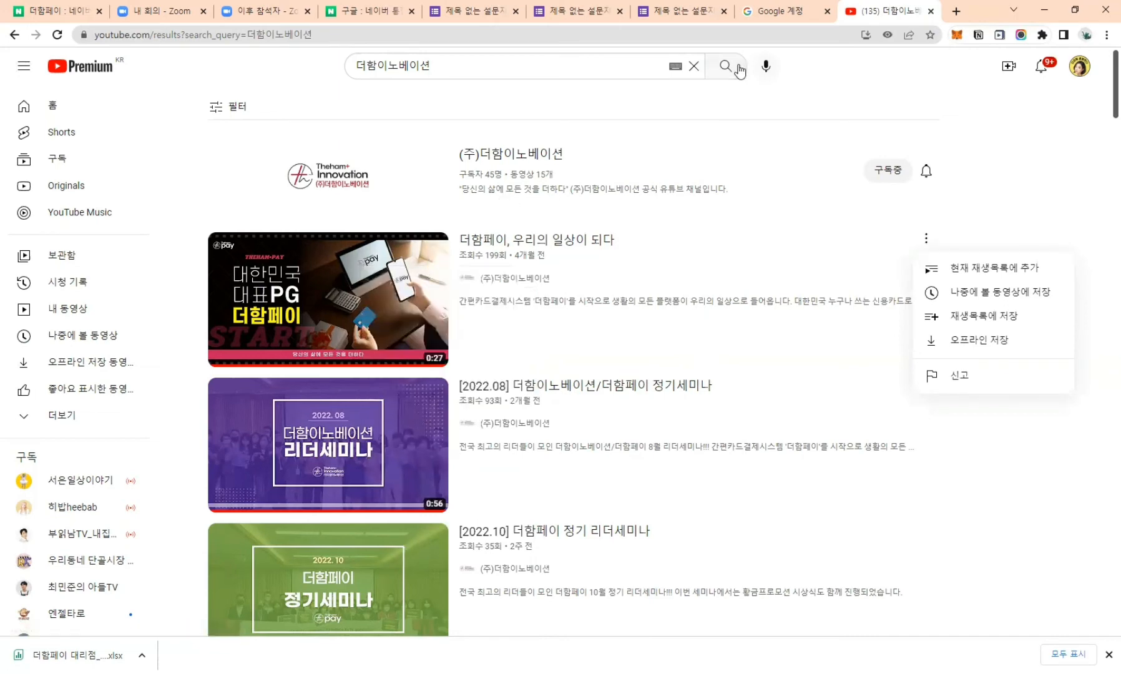
Back in the Google Forms editor, insert the YouTube video found by its copied URL directly below the form's title and description.
left_click(694, 9)
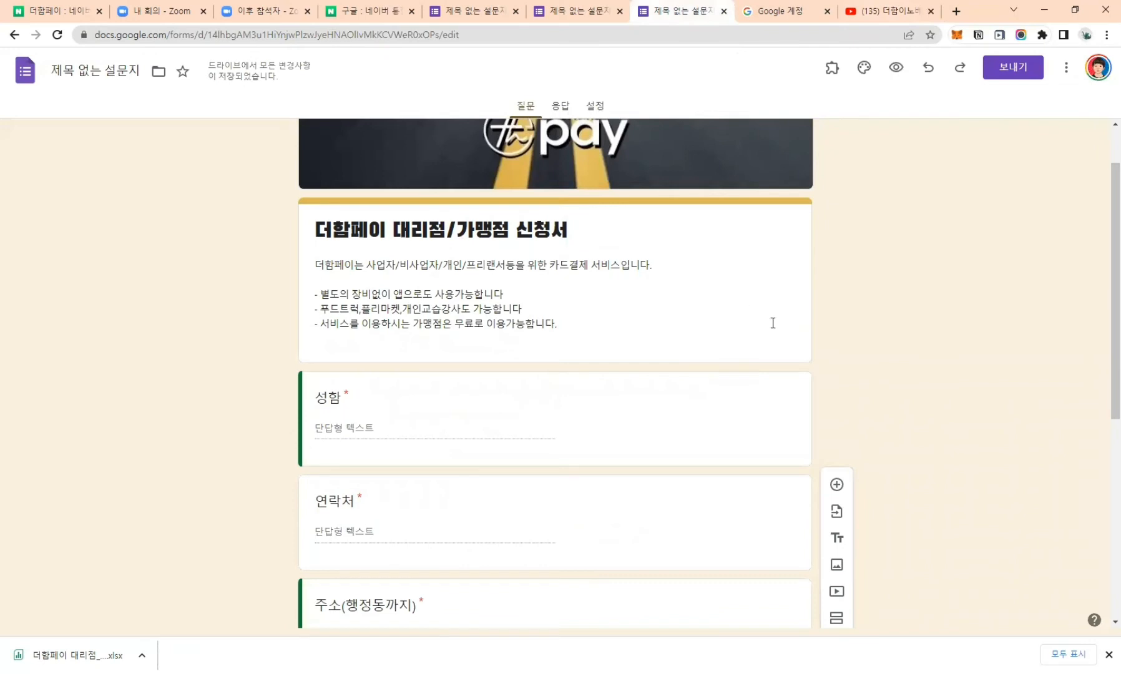
left_click(781, 295)
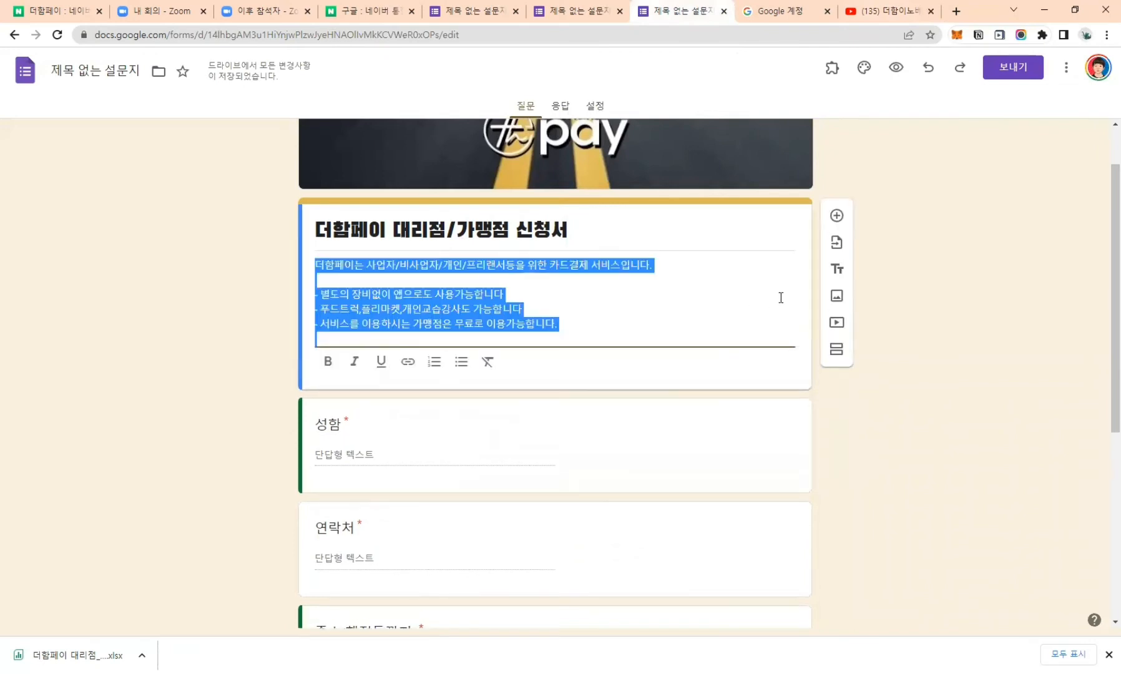
left_click(962, 371)
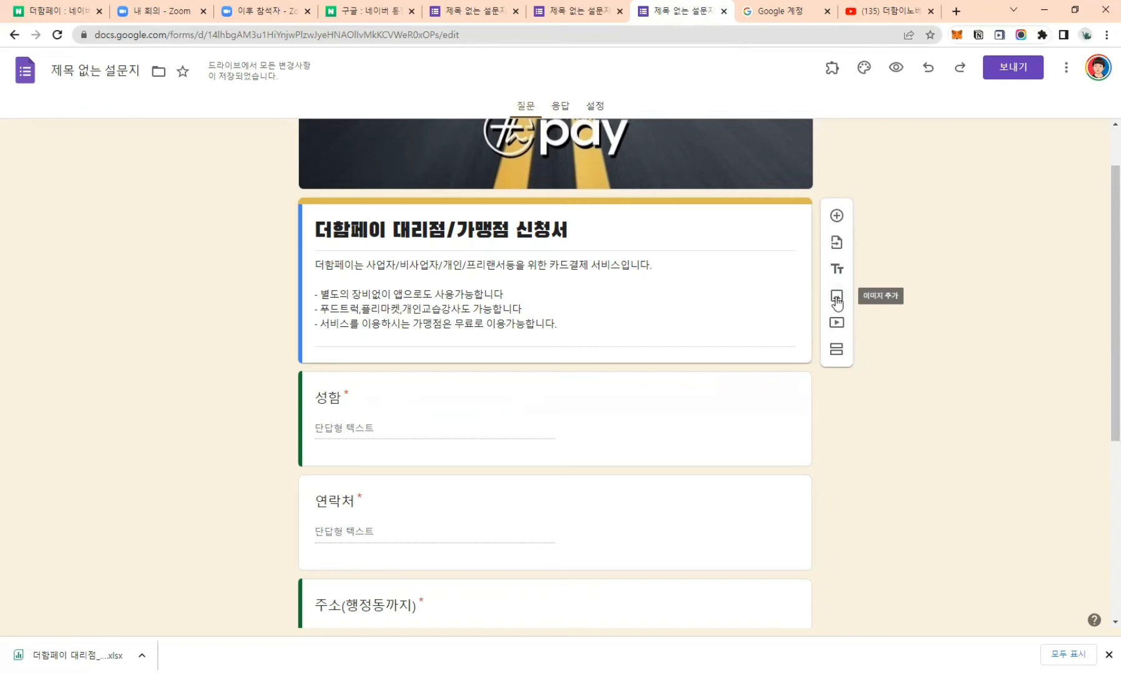
left_click(836, 323)
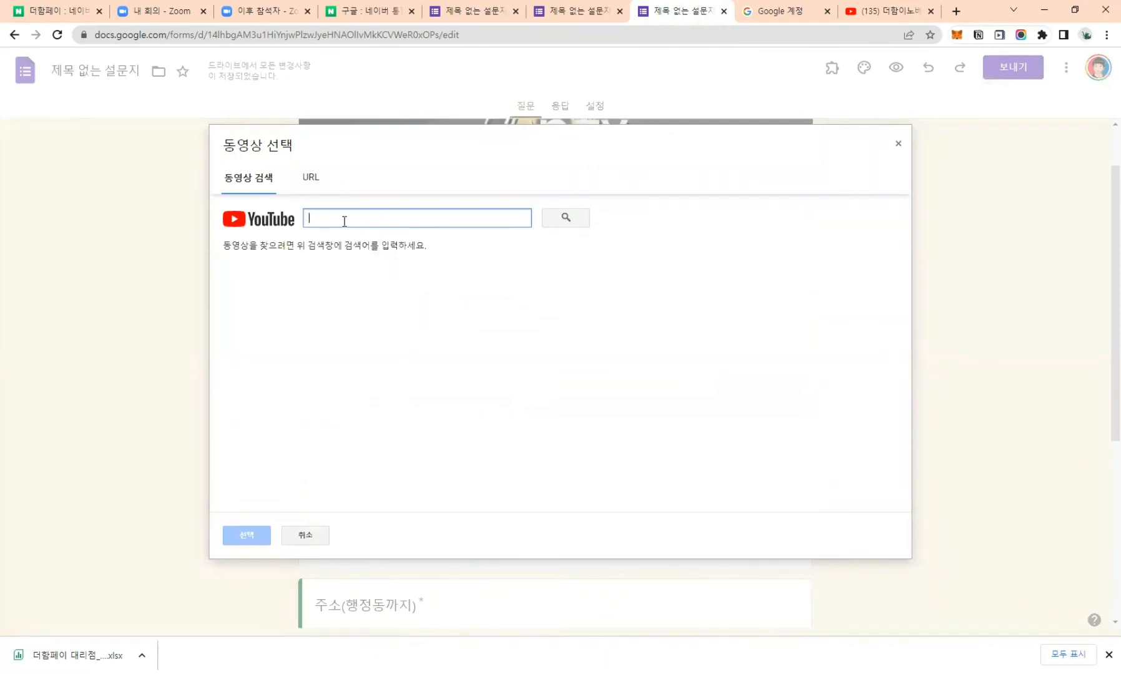
type("https://www.youtube.com/watch?v=MJe2M8Q3C2w")
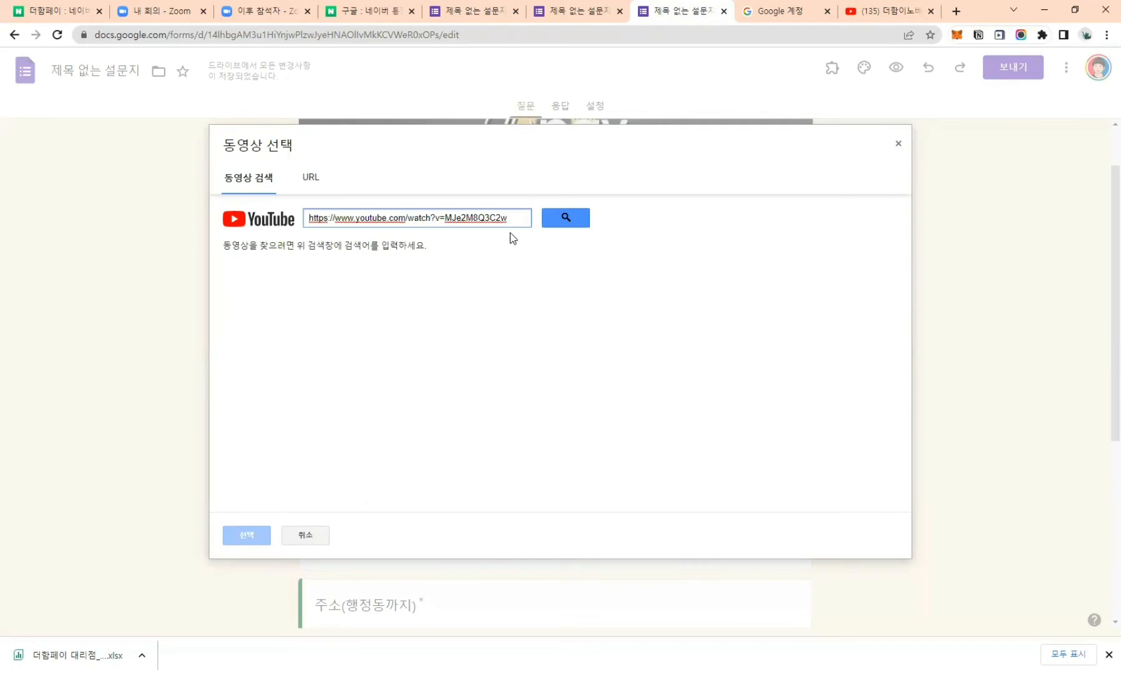
left_click(558, 218)
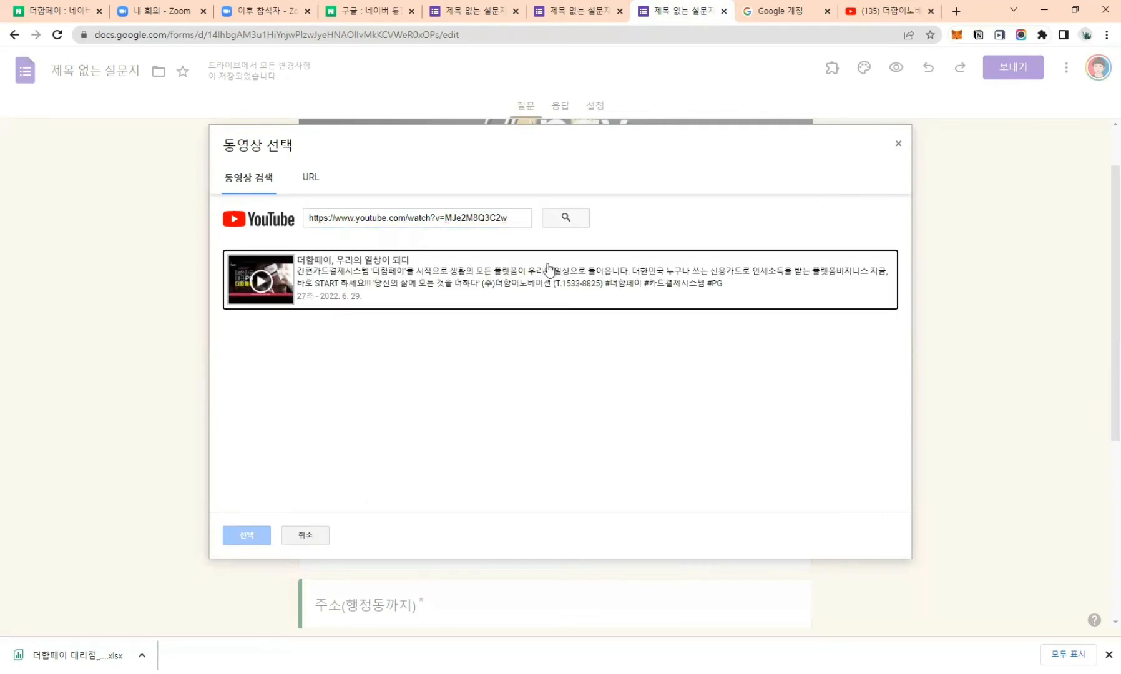
left_click(476, 281)
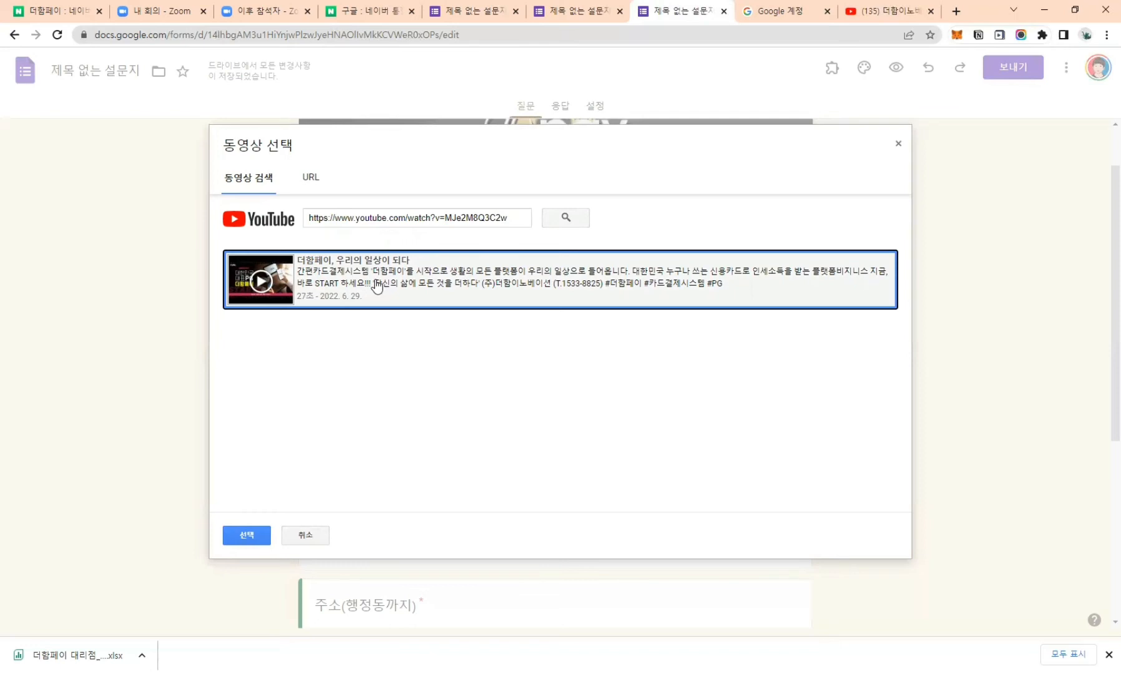
left_click(253, 537)
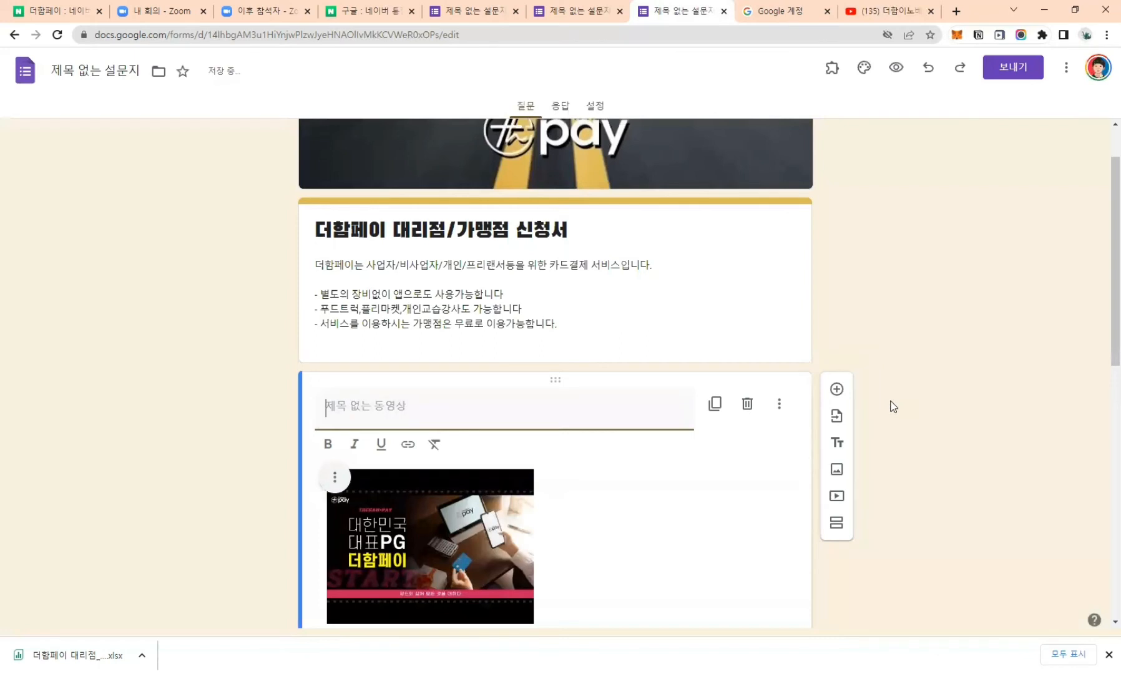
Preview the form with its embedded video and questions, and return to editing it.
scroll(887, 402, "down", 1)
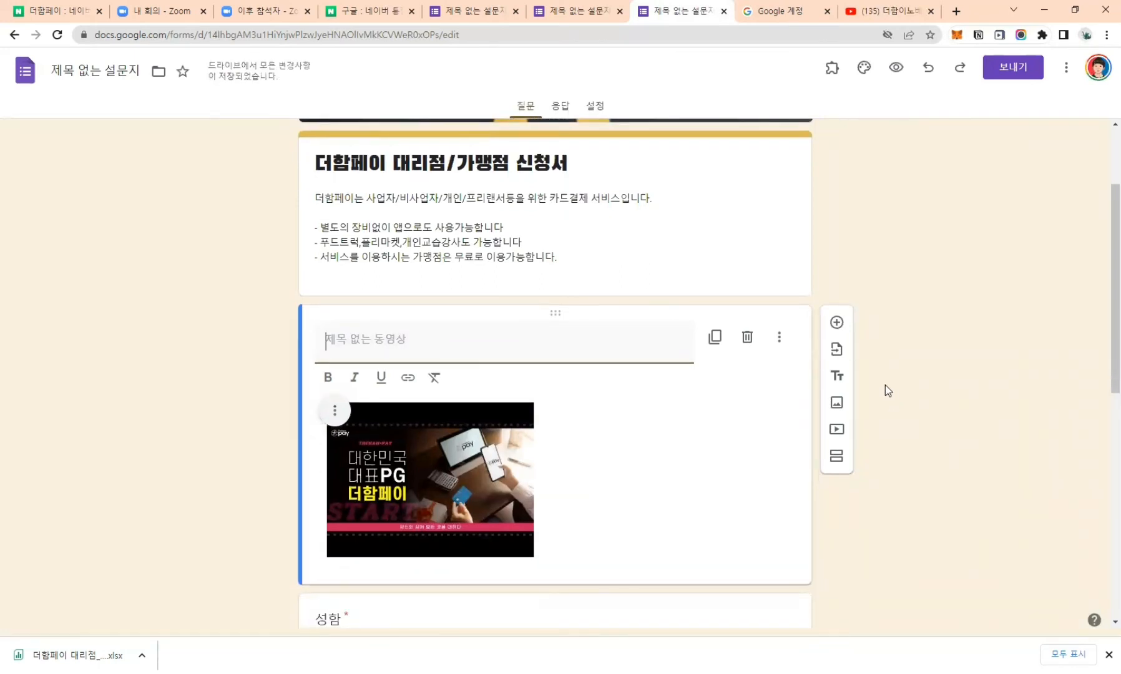
left_click(896, 69)
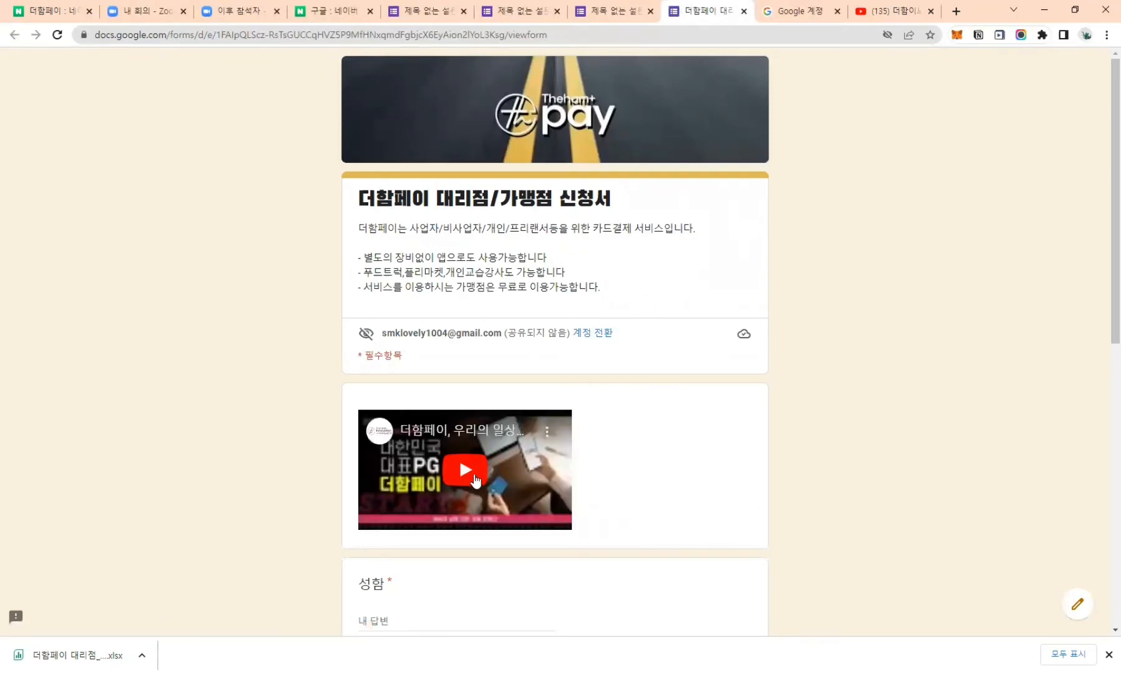
scroll(459, 477, "down", 4)
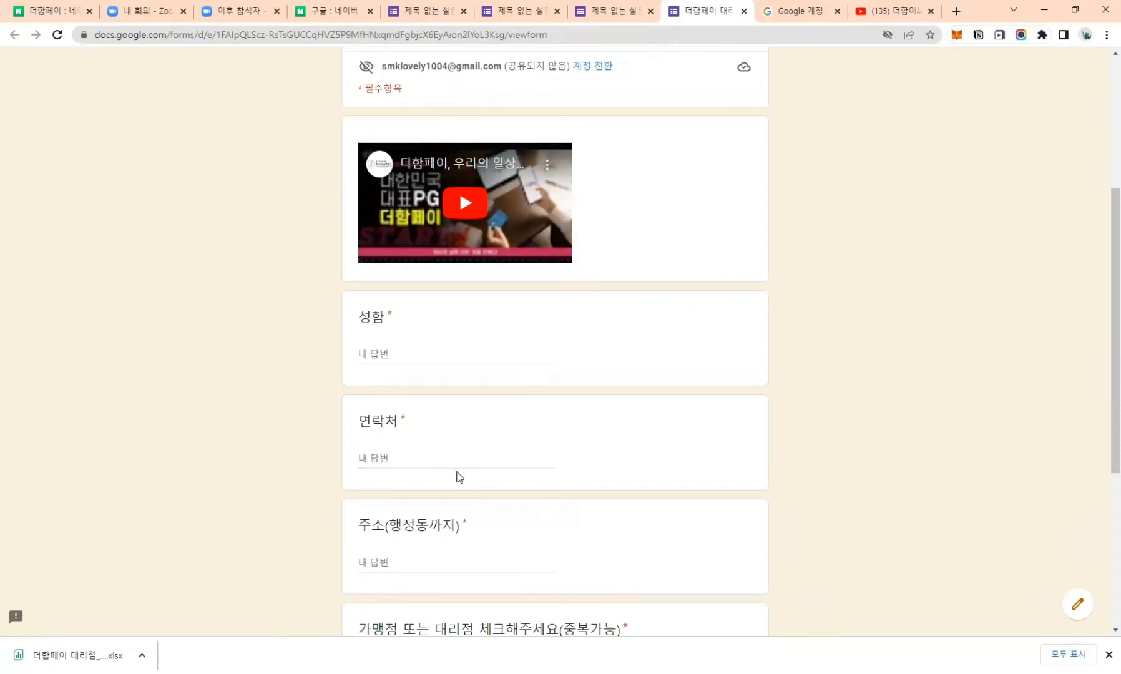
scroll(489, 424, "down", 3)
scroll(490, 424, "up", 3)
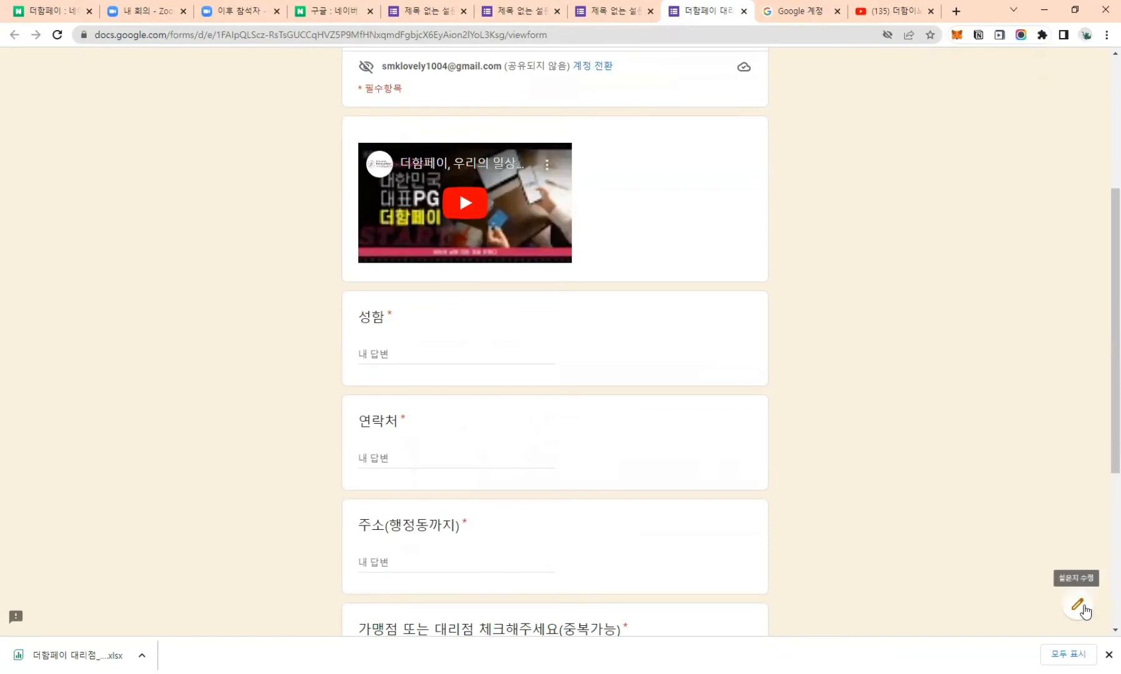
left_click(1079, 609)
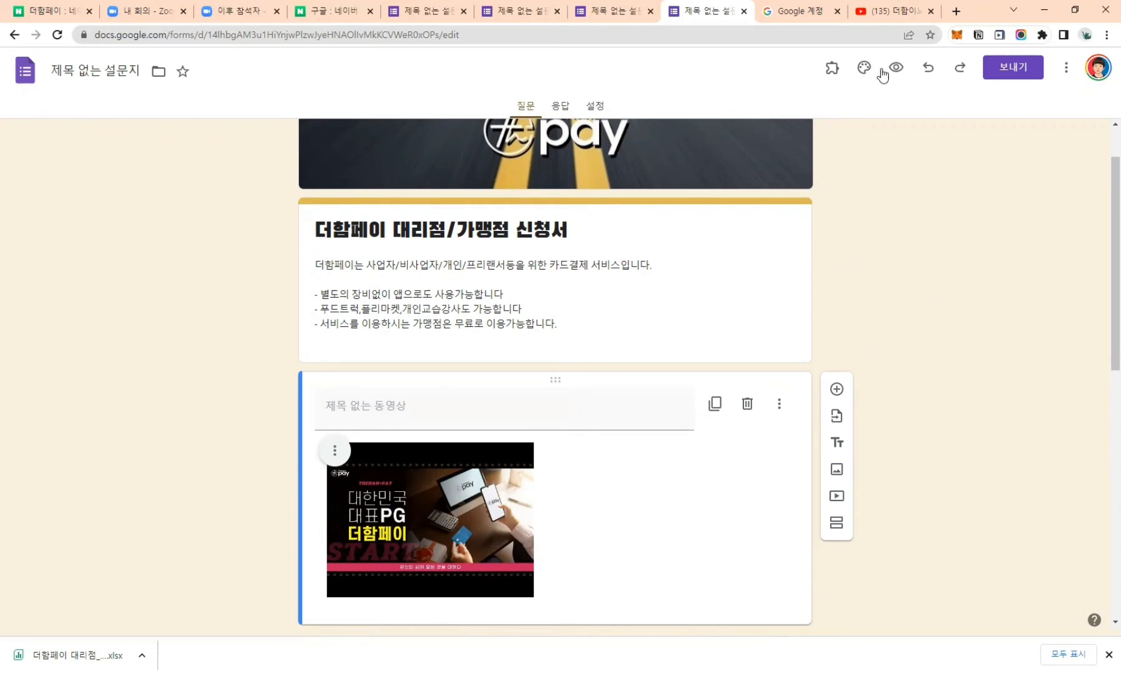
Copy the form's shortened share link from the send options, and close them without sending.
left_click(1011, 74)
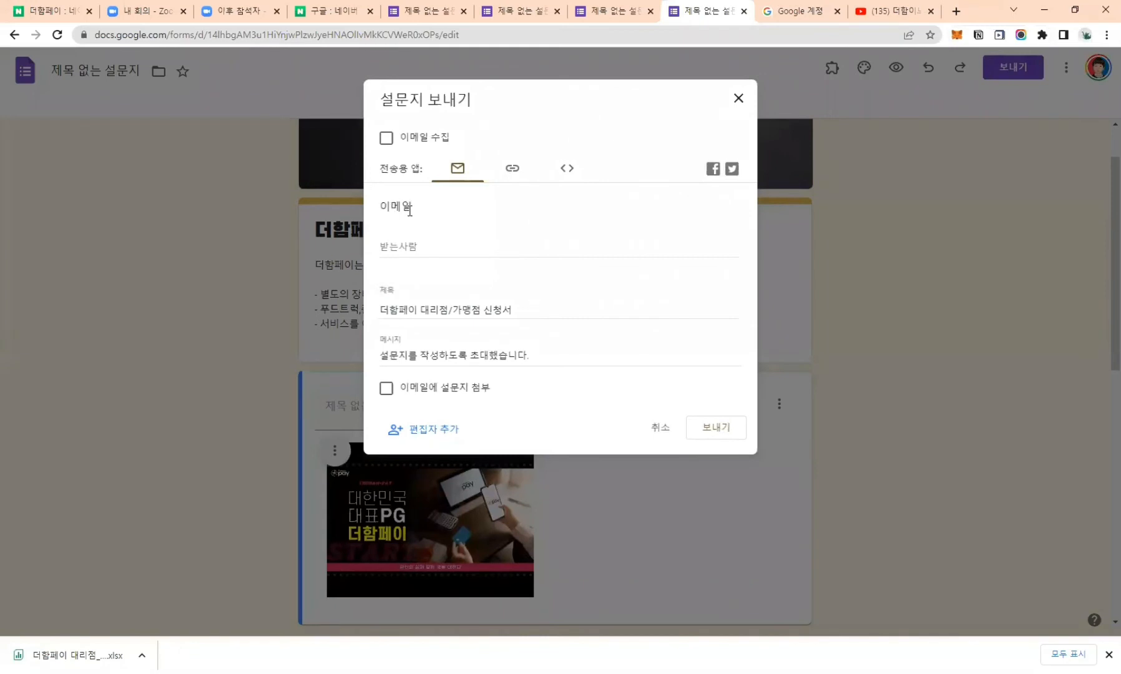
left_click(513, 170)
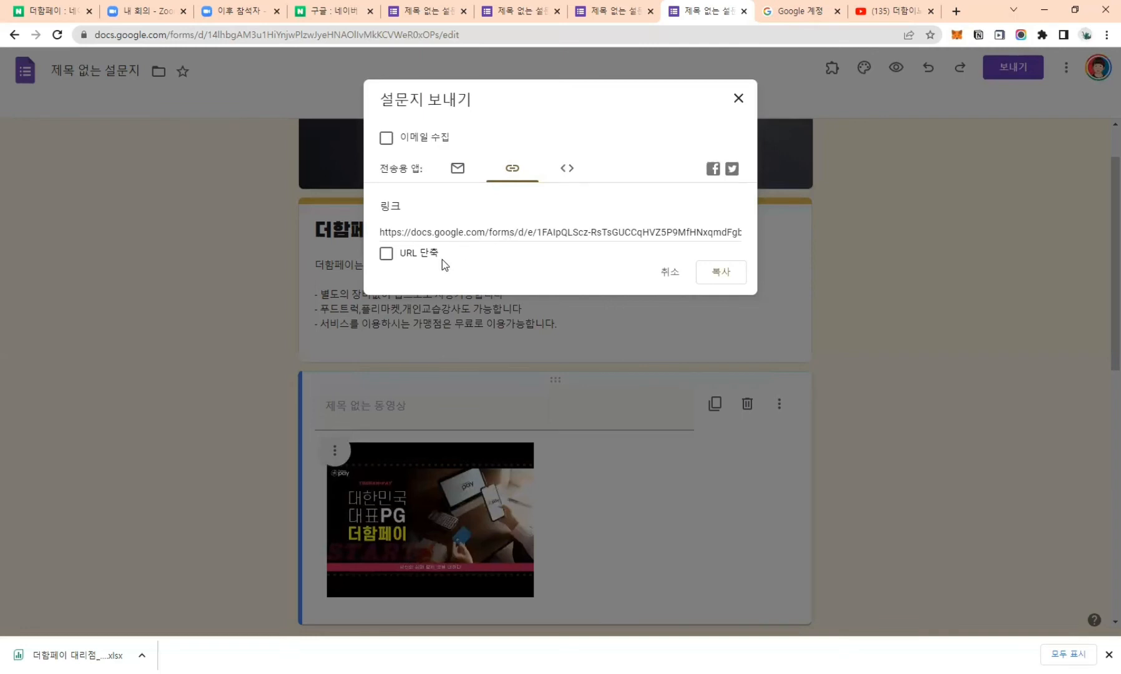
left_click(386, 256)
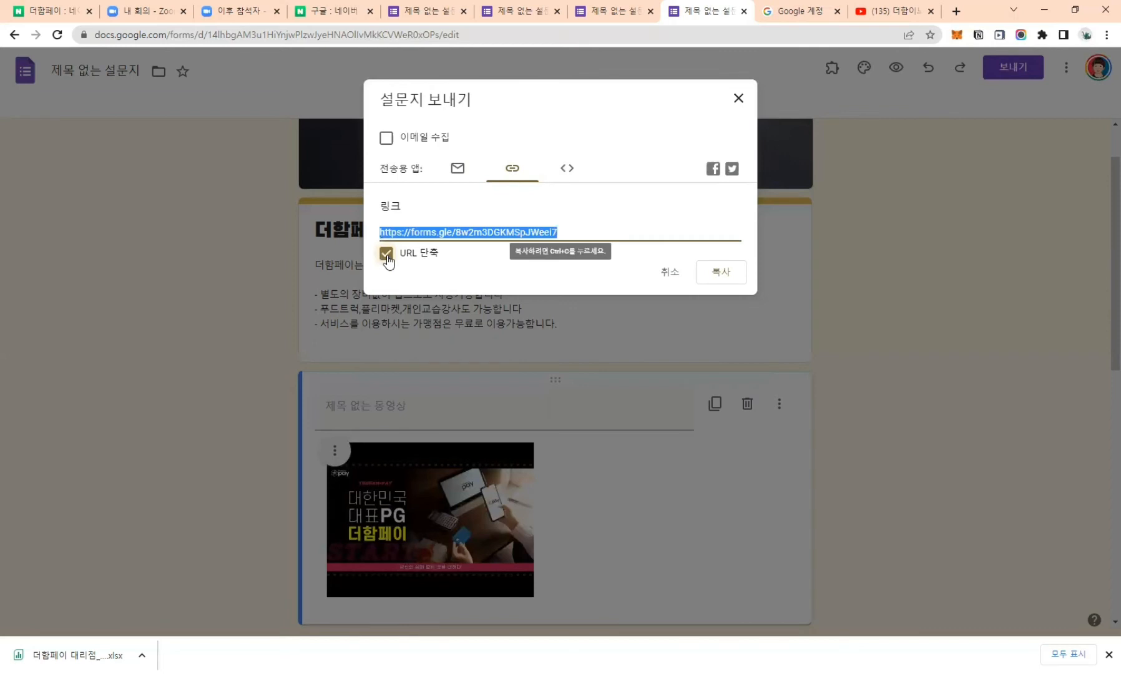
left_click(734, 284)
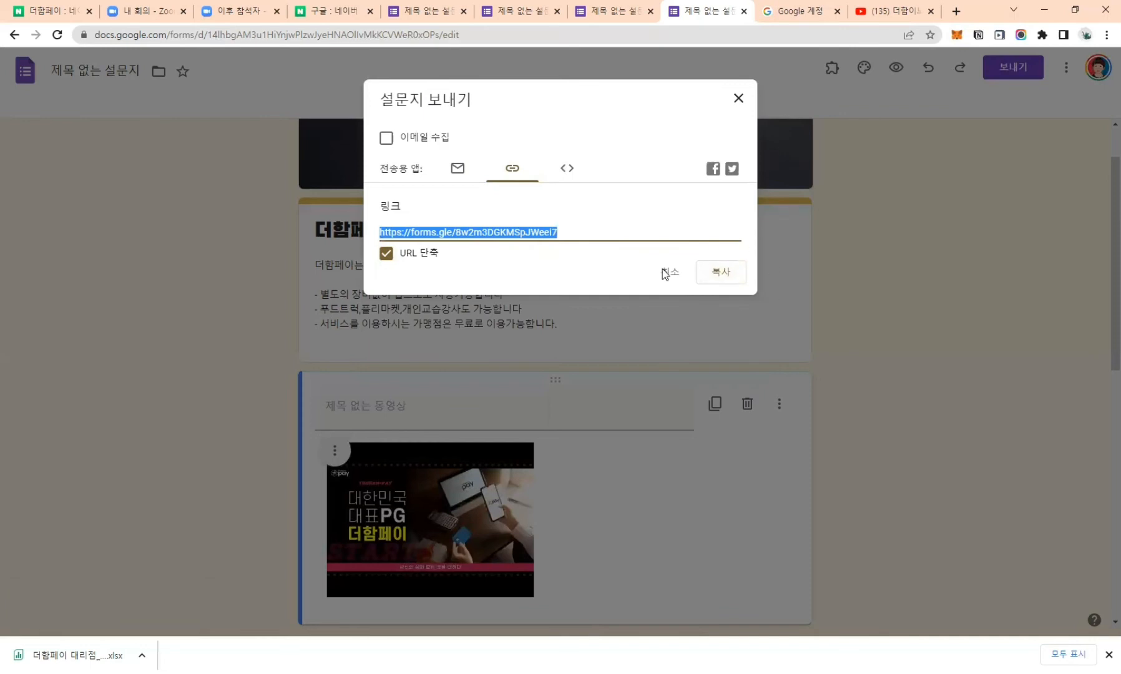
left_click(739, 98)
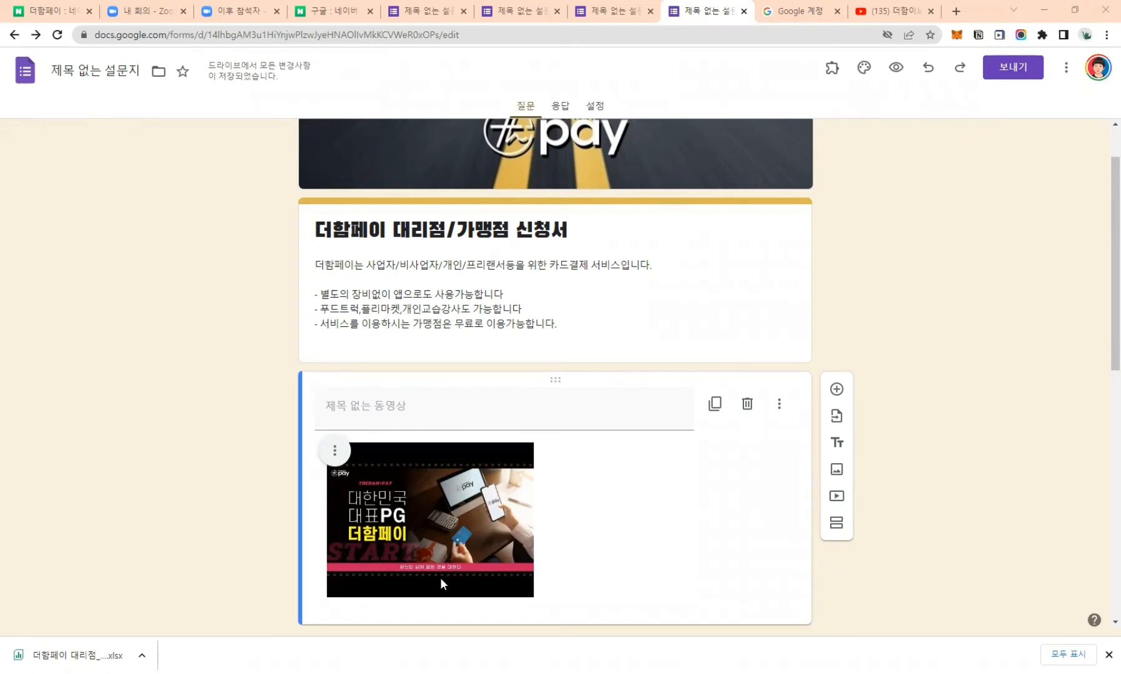
Title the embedded video 더함페이 더보기 영상.
left_click(373, 407)
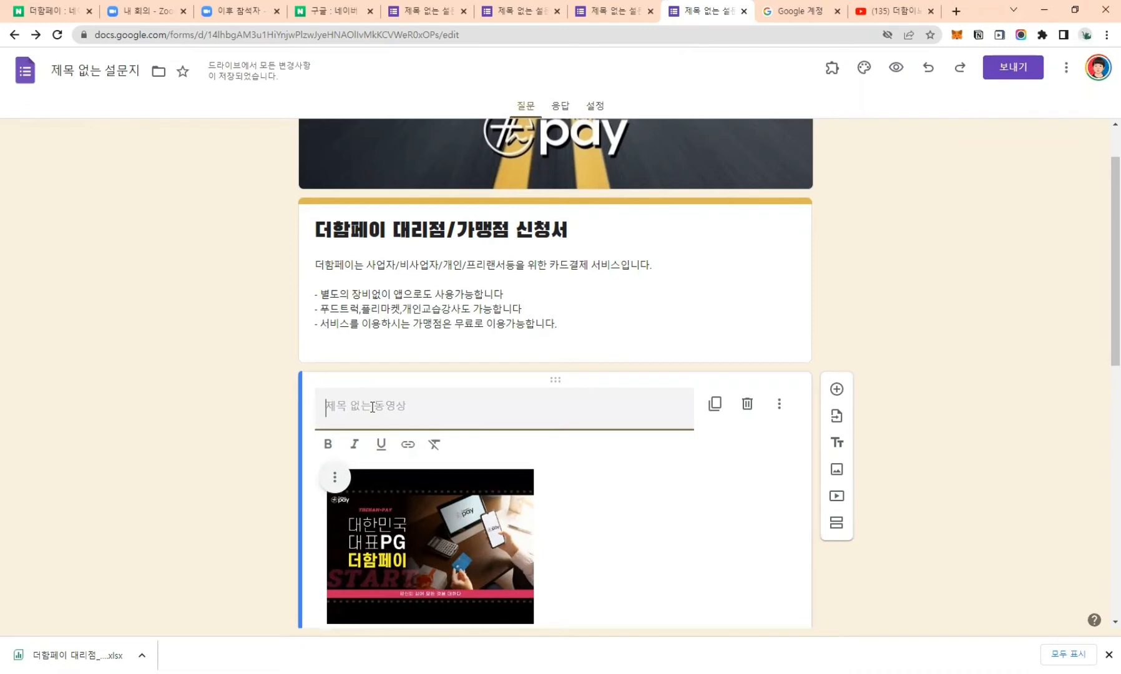
type("더함페")
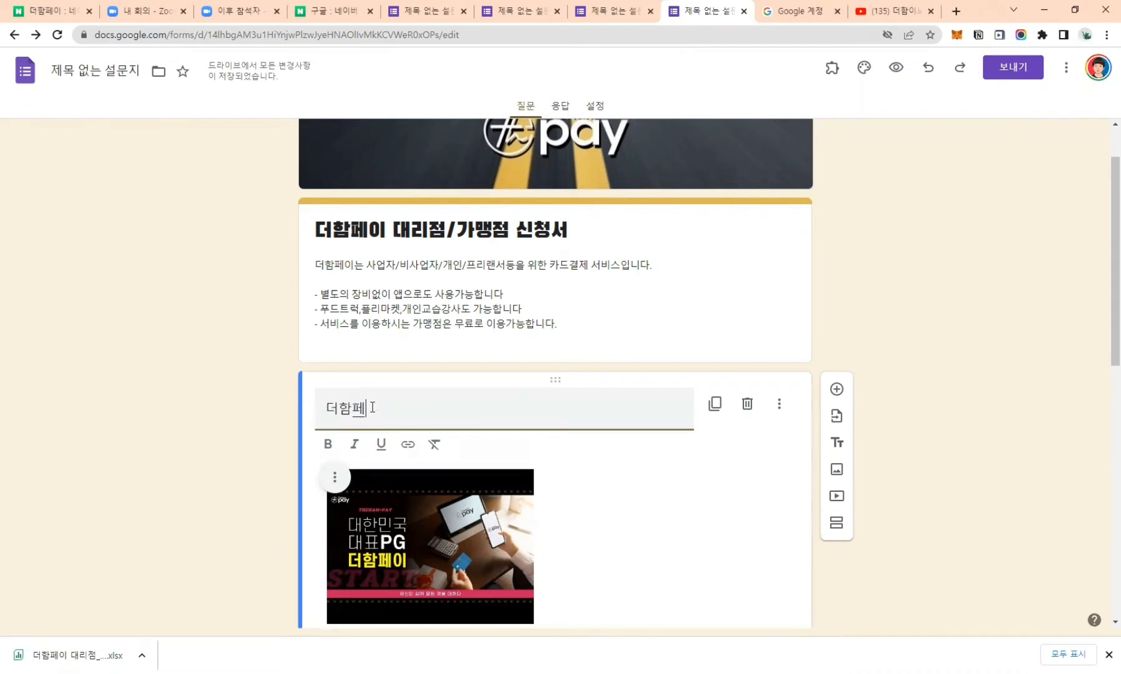
type("이 더보기영")
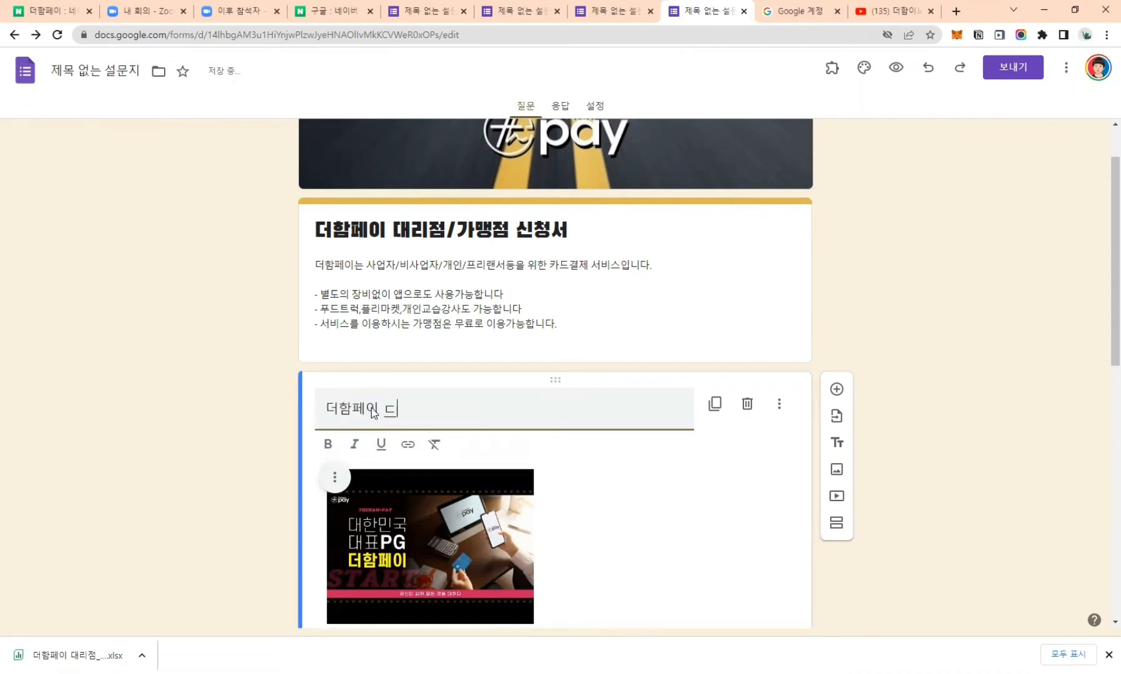
type("상")
key("Left")
key("Left")
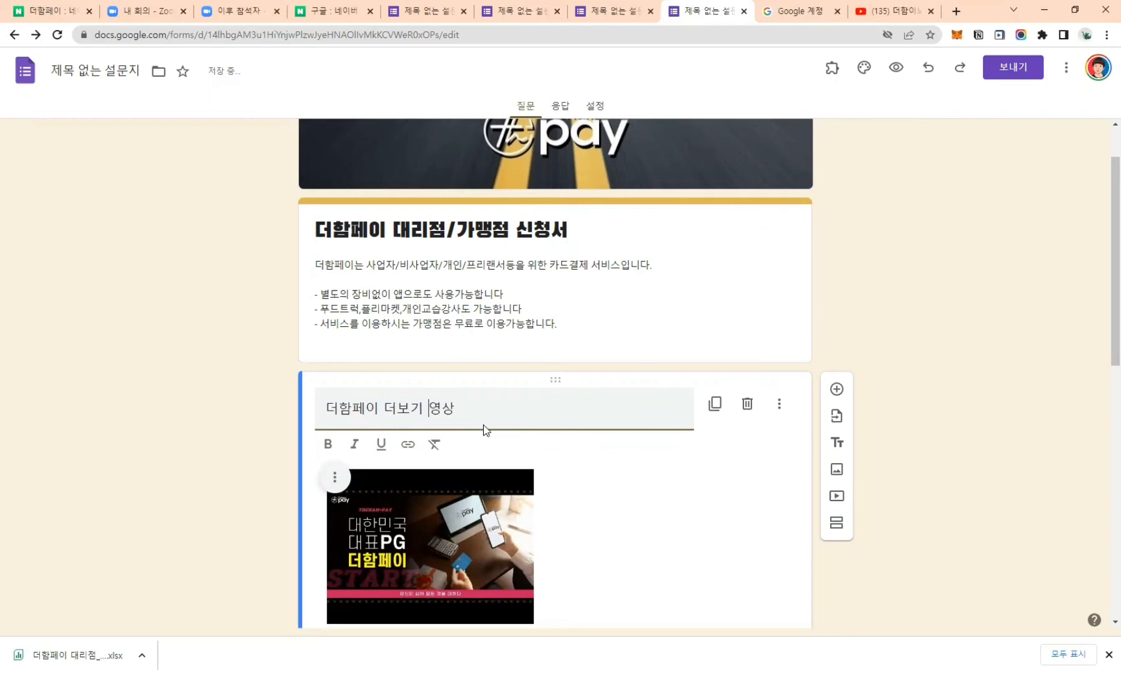
left_click(999, 418)
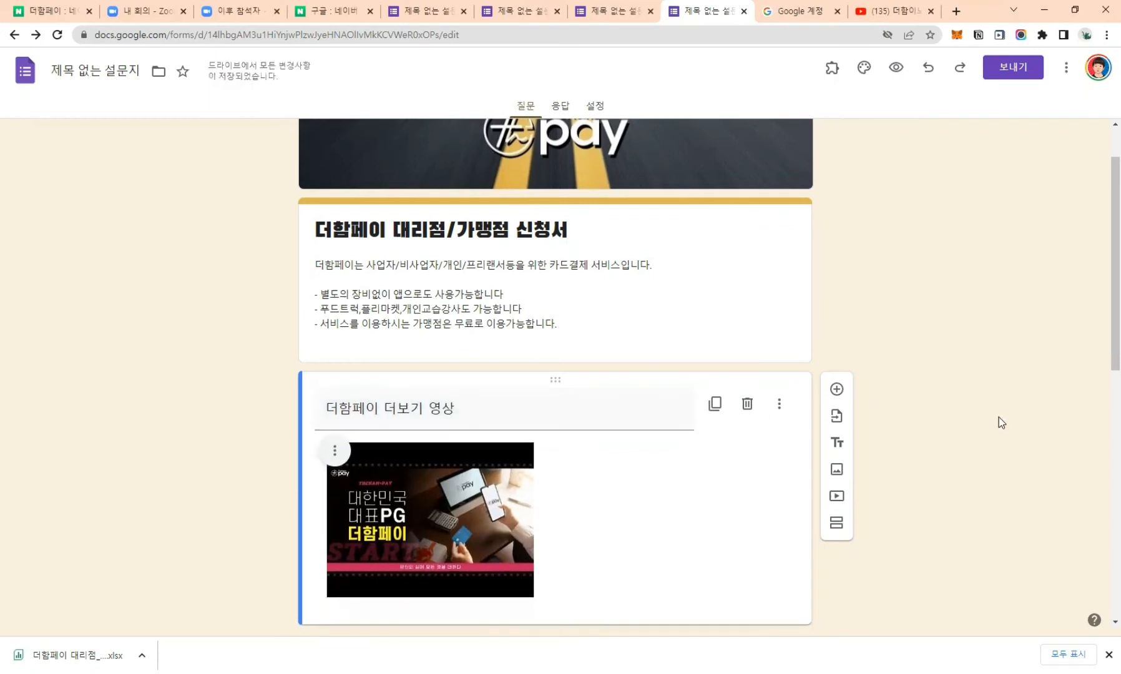
scroll(998, 416, "down", 1)
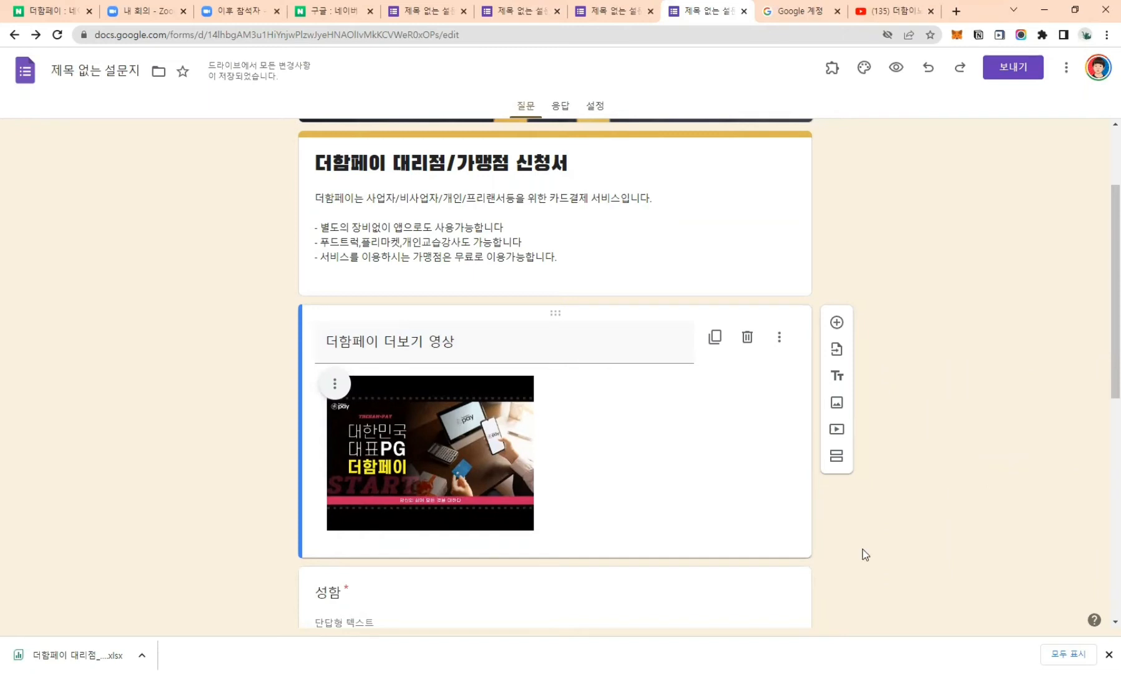
Switch to the remotely connected phone, open the form for editing there, and review its response summary and questions.
scroll(873, 484, "up", 2)
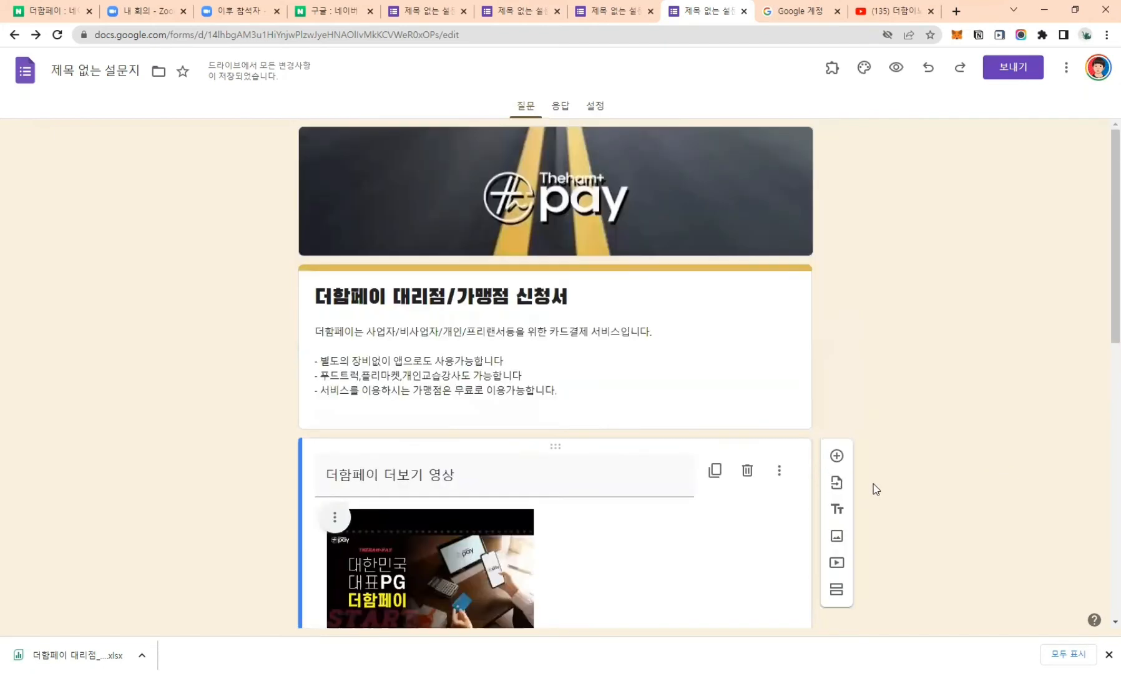
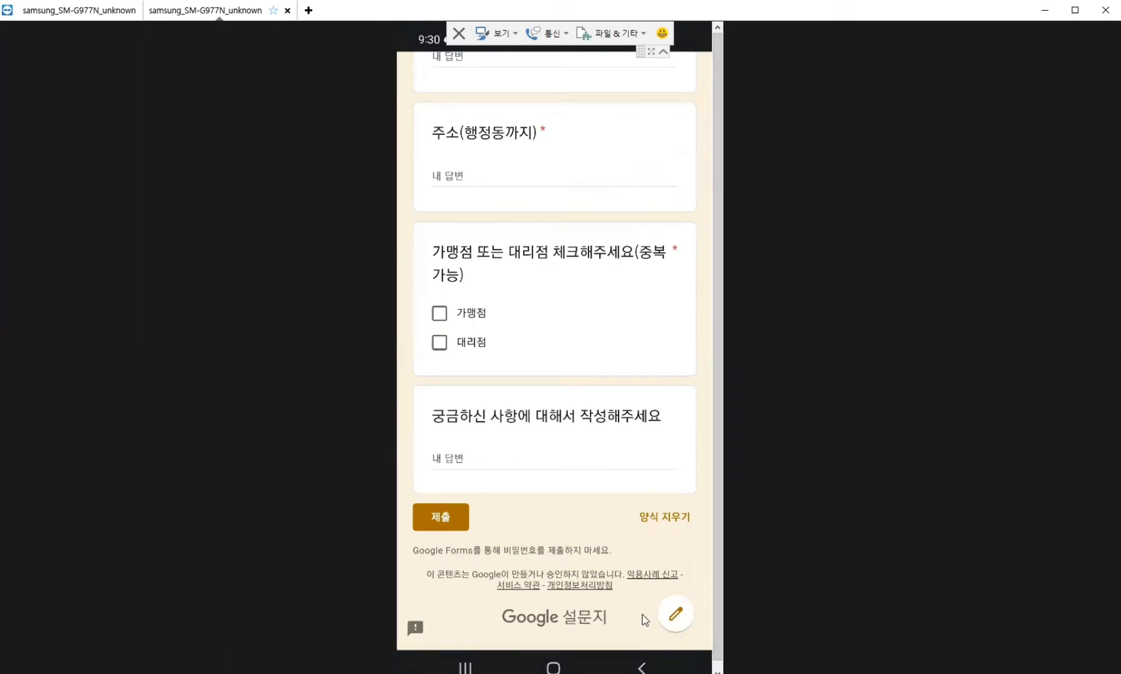
left_click(675, 616)
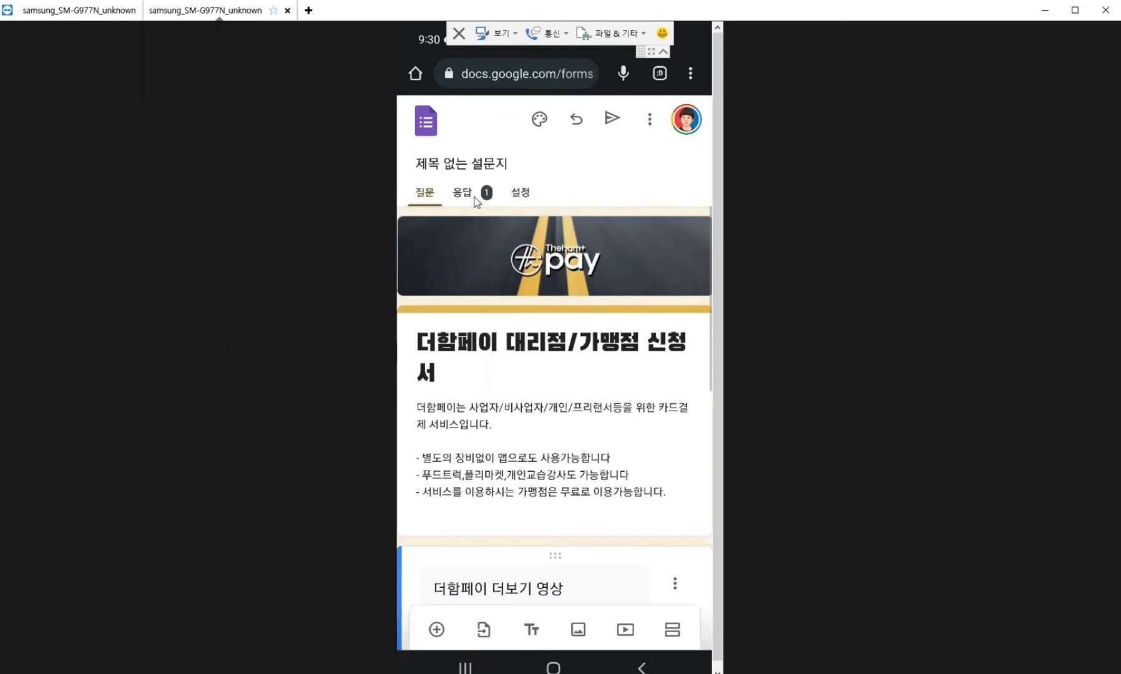
left_click(464, 193)
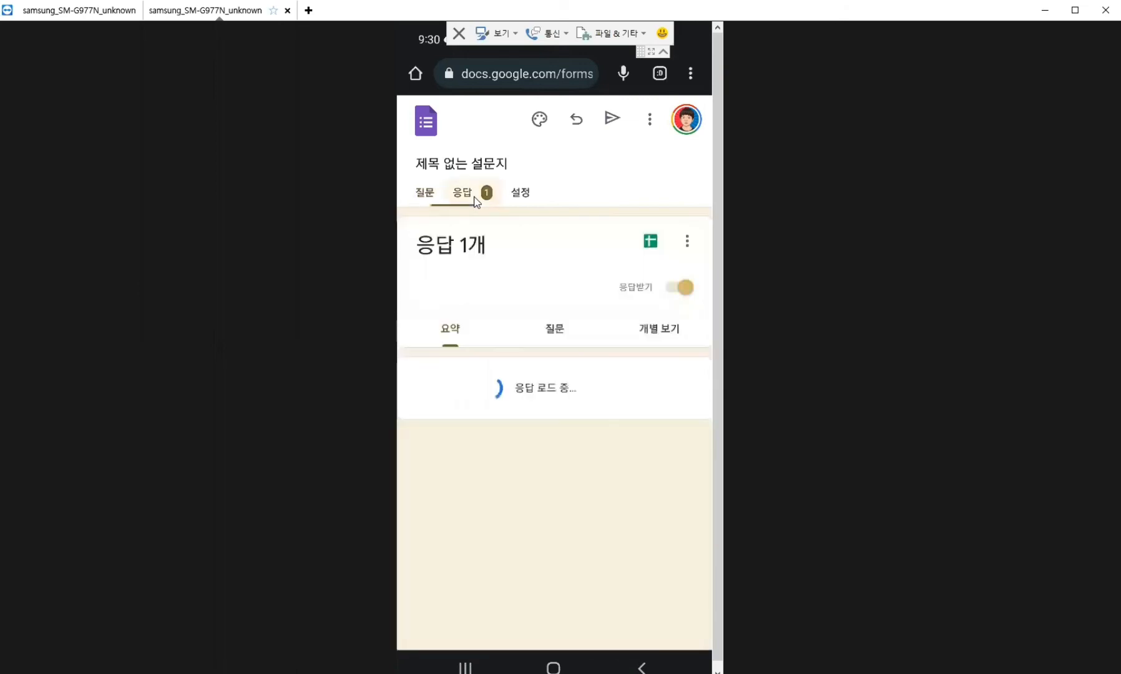
scroll(475, 201, "down", 7)
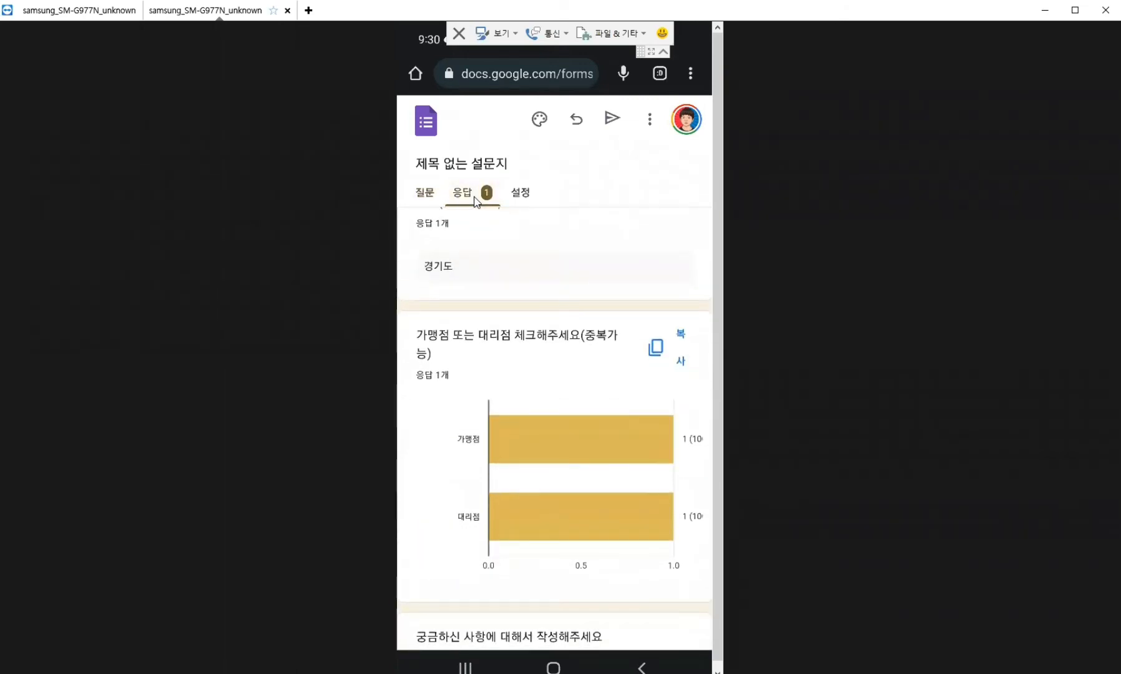
scroll(476, 201, "down", 2)
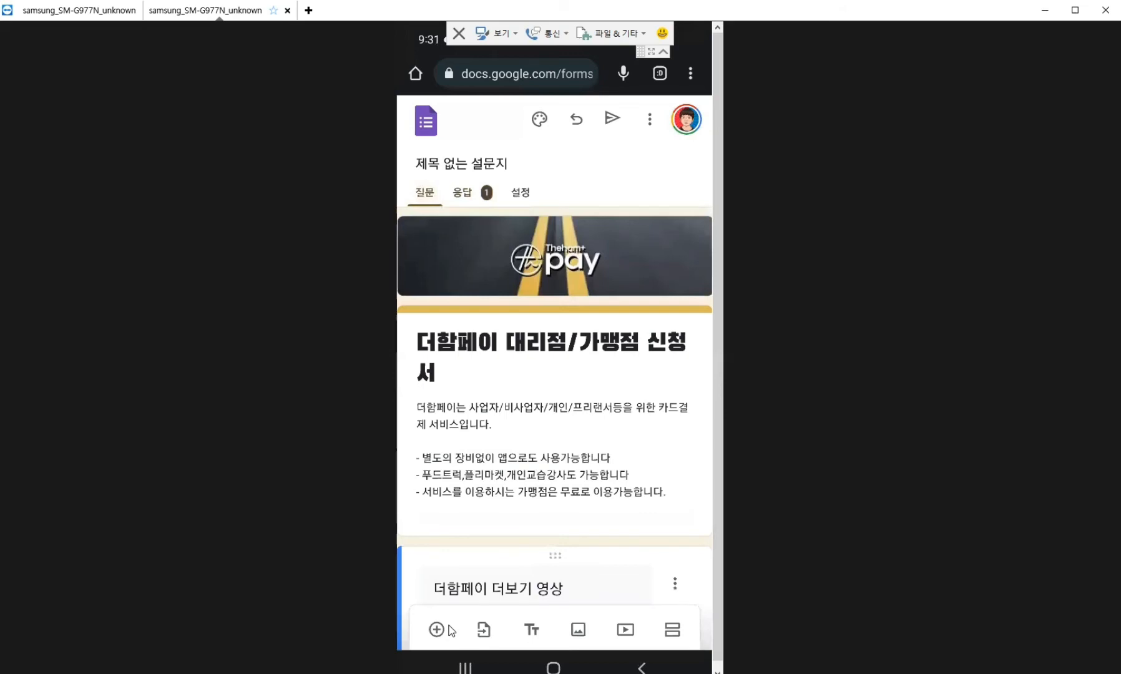
scroll(449, 626, "down", 10)
scroll(463, 602, "up", 1)
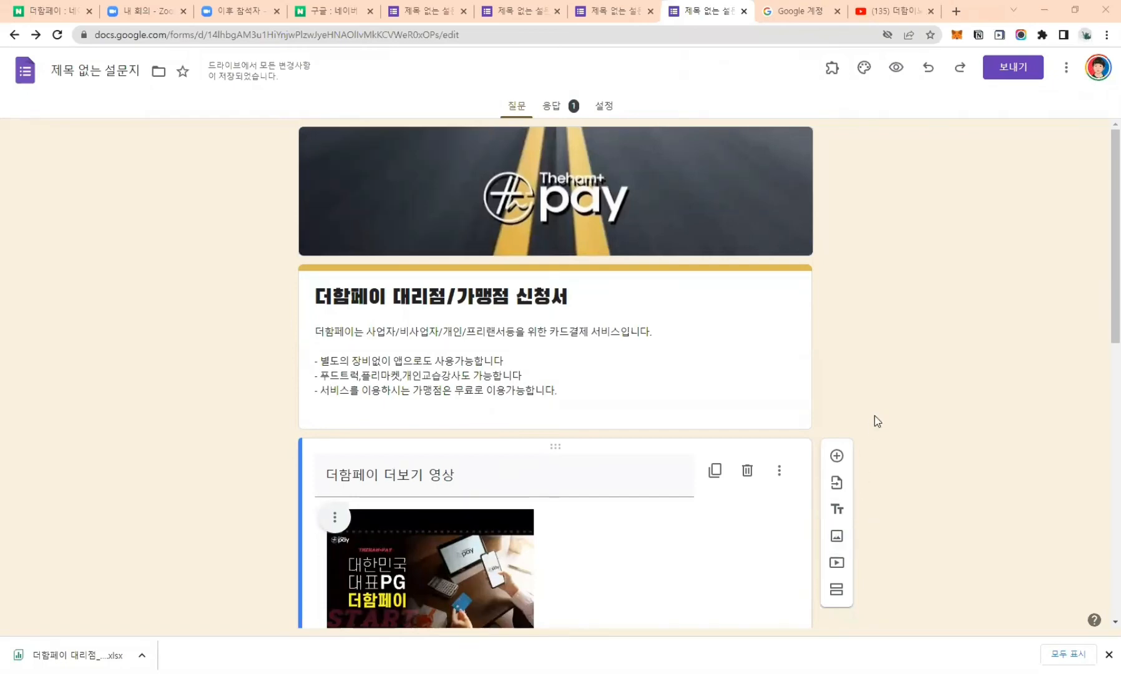
Back in the desktop Google Forms editor, create a new spreadsheet named 제목 없는 설문지(응답) to collect the form's responses.
scroll(885, 414, "down", 8)
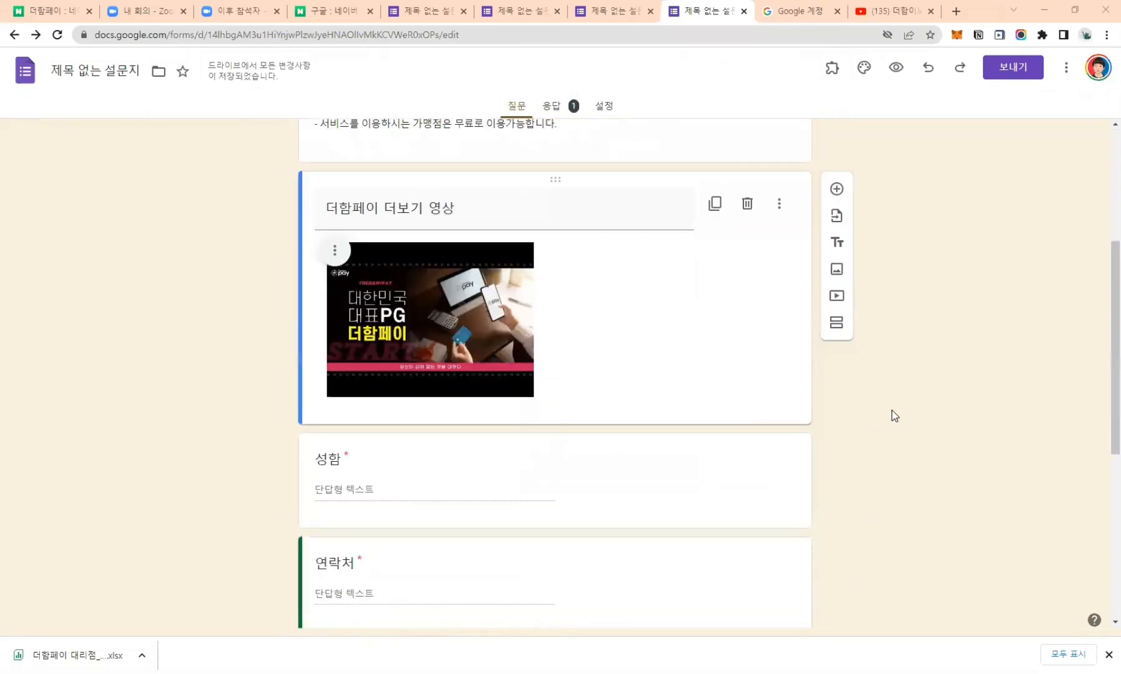
scroll(897, 421, "up", 6)
scroll(897, 419, "up", 2)
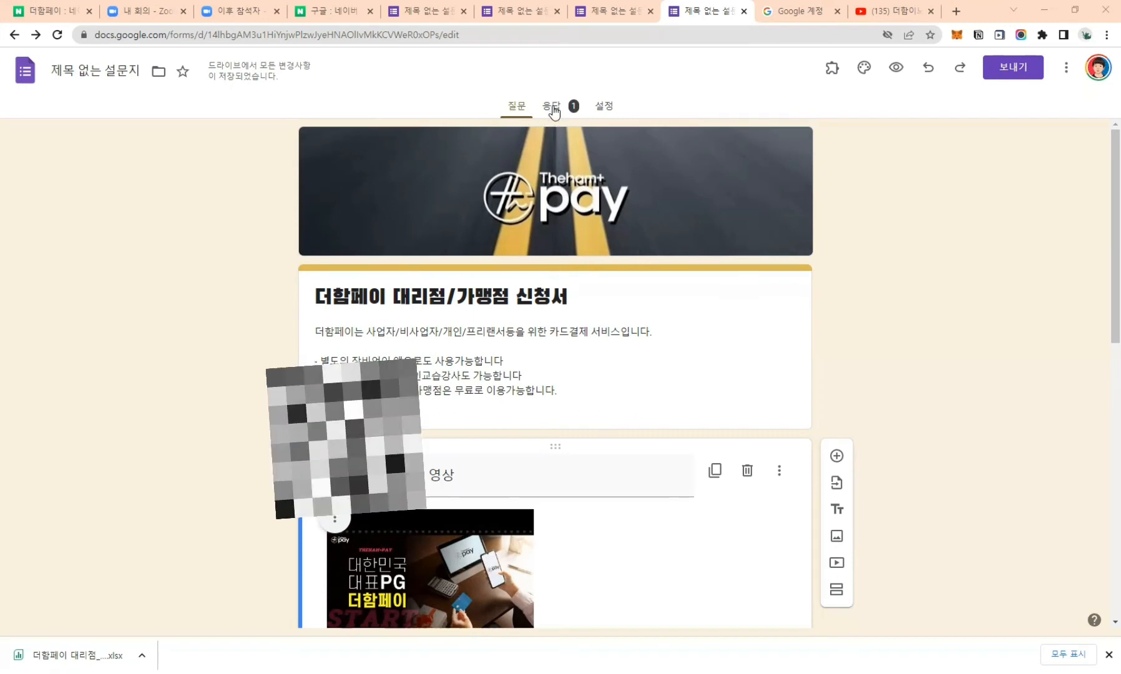
left_click(552, 108)
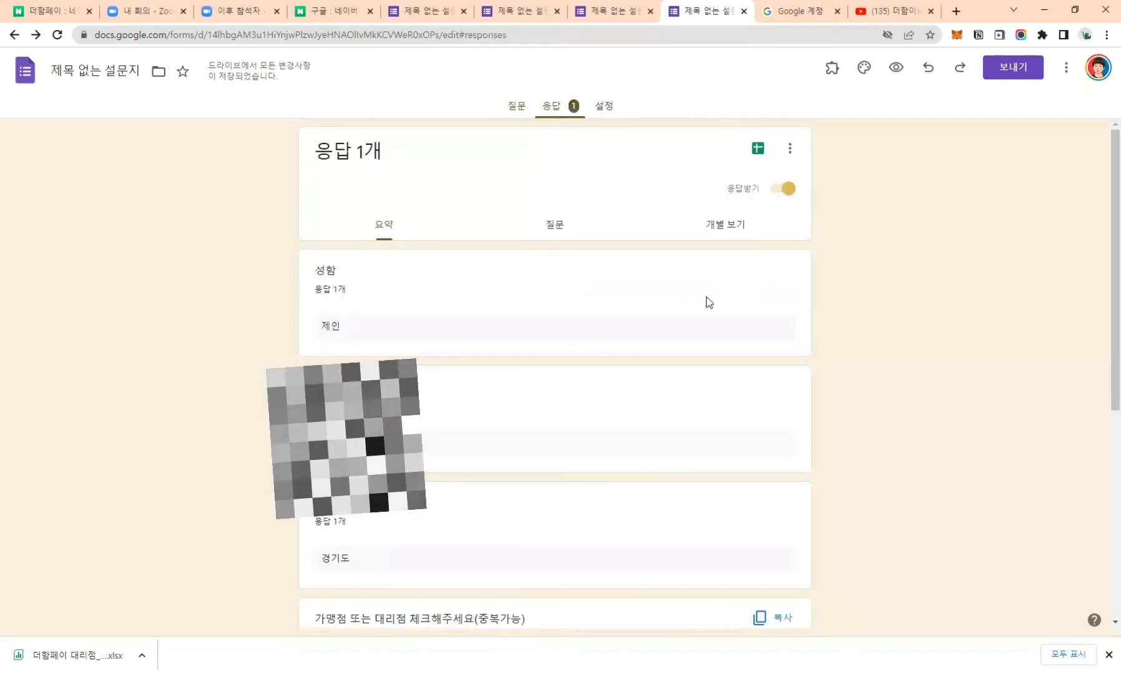
left_click(757, 152)
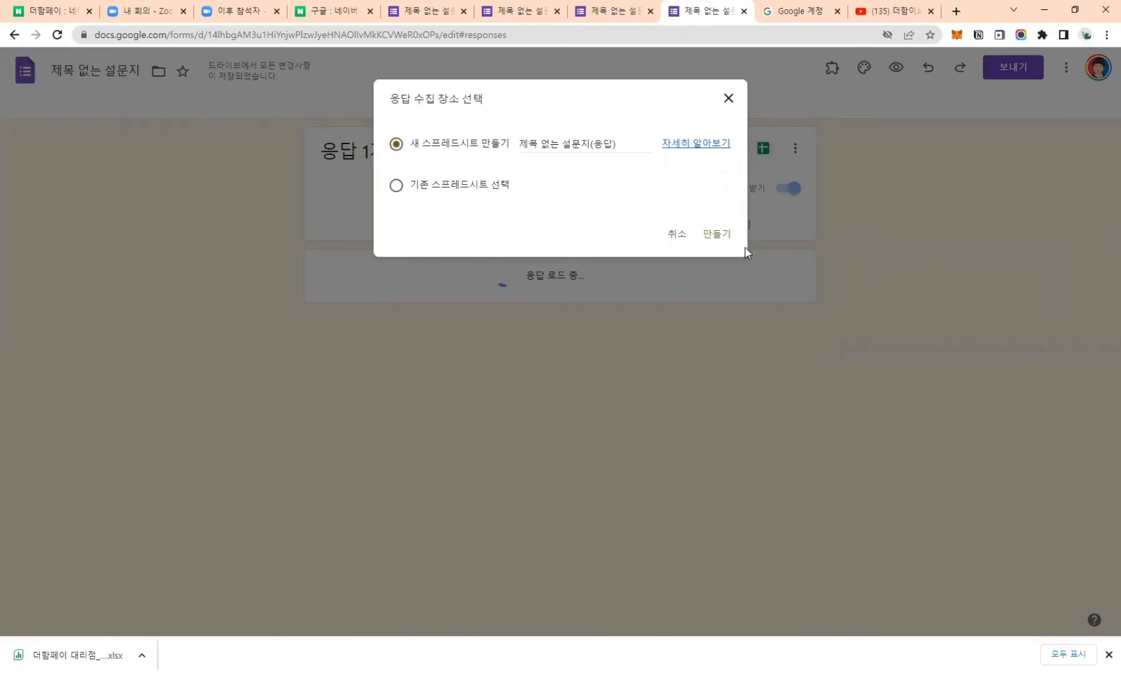
left_click(717, 236)
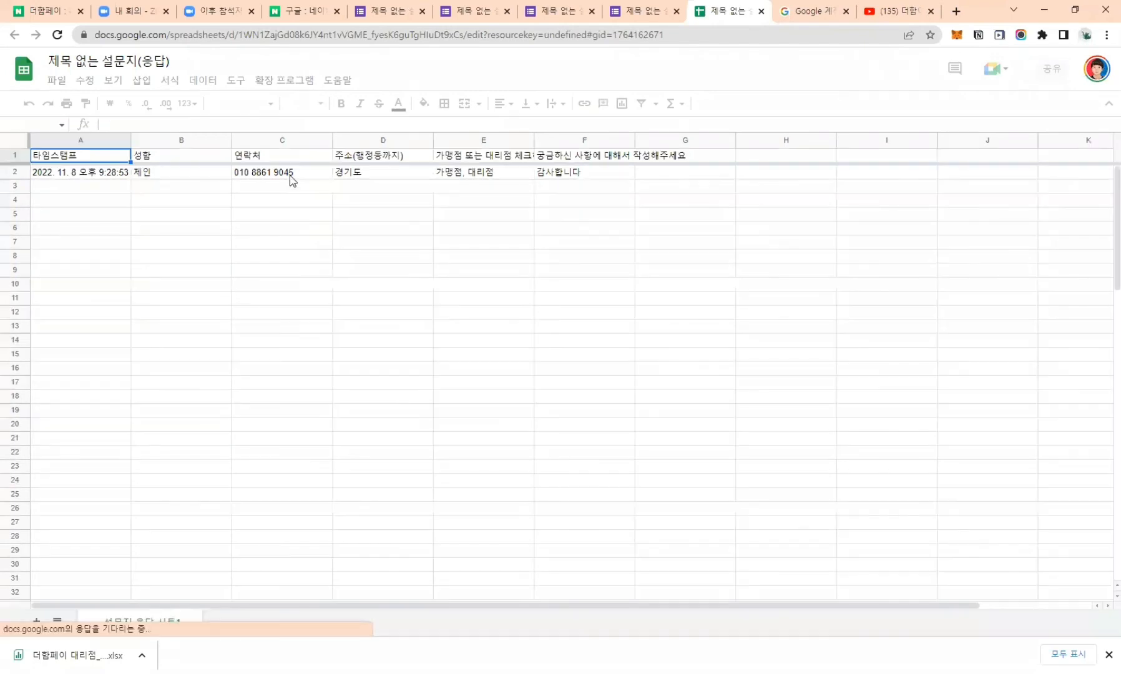
Clear the contact number in cell C2 of the first response.
left_click(292, 174)
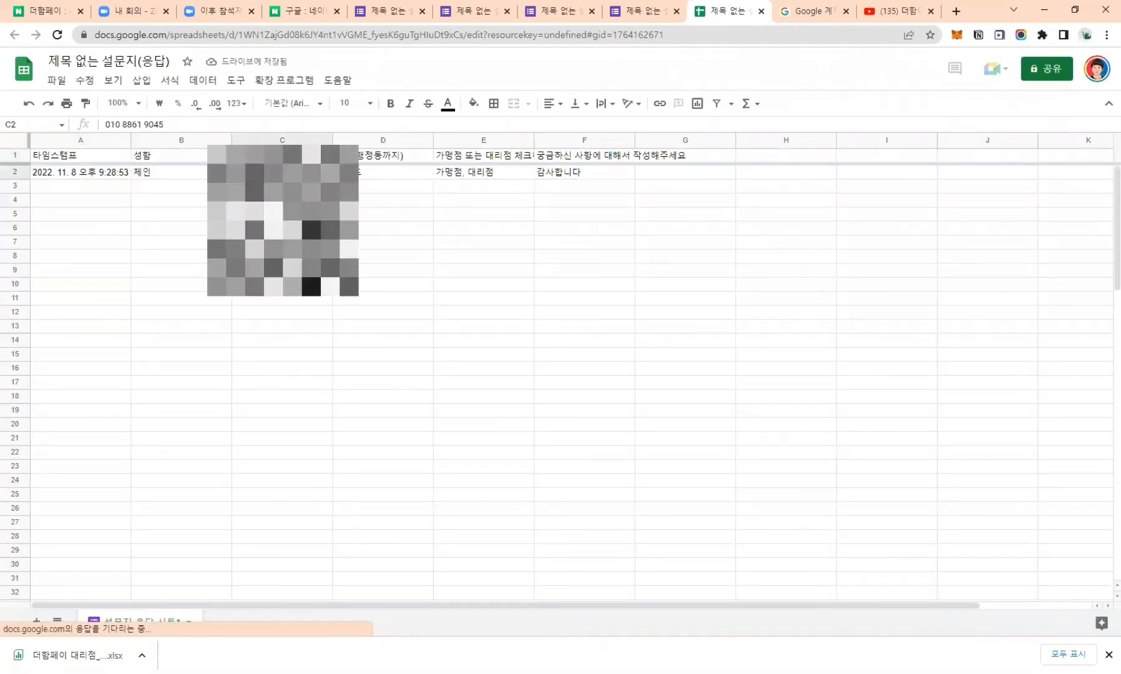
key("Delete")
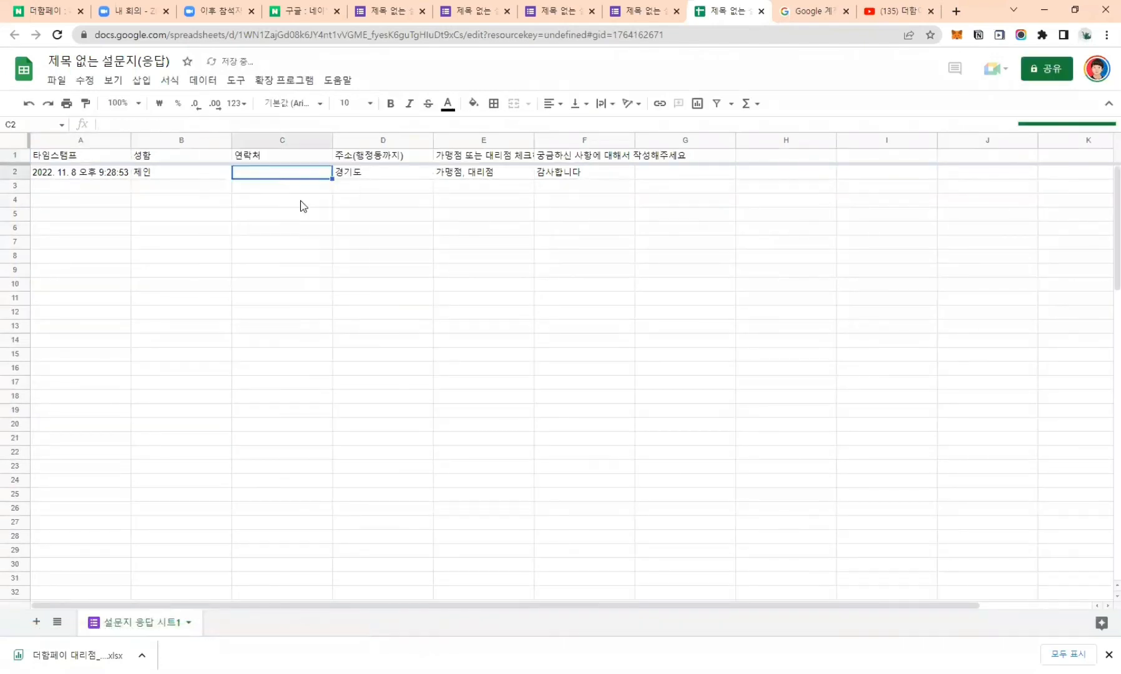
left_click(302, 203)
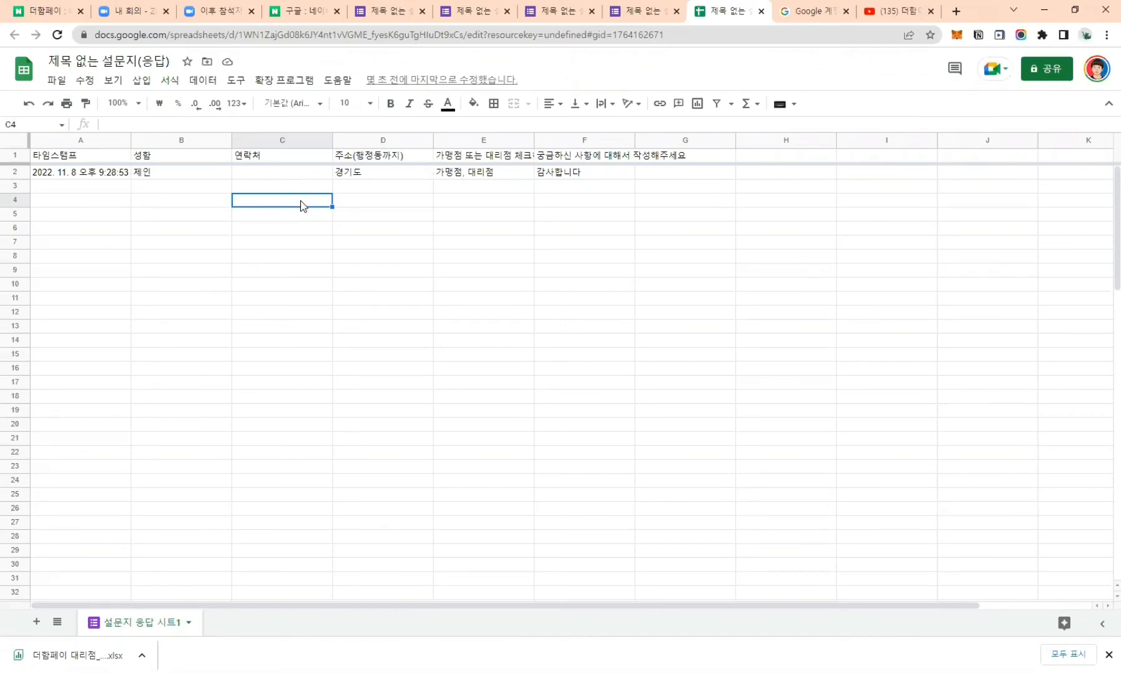
Examine the response sheet: the area below the first response, the newly submitted response in row 3, and the column headers.
left_click(442, 217)
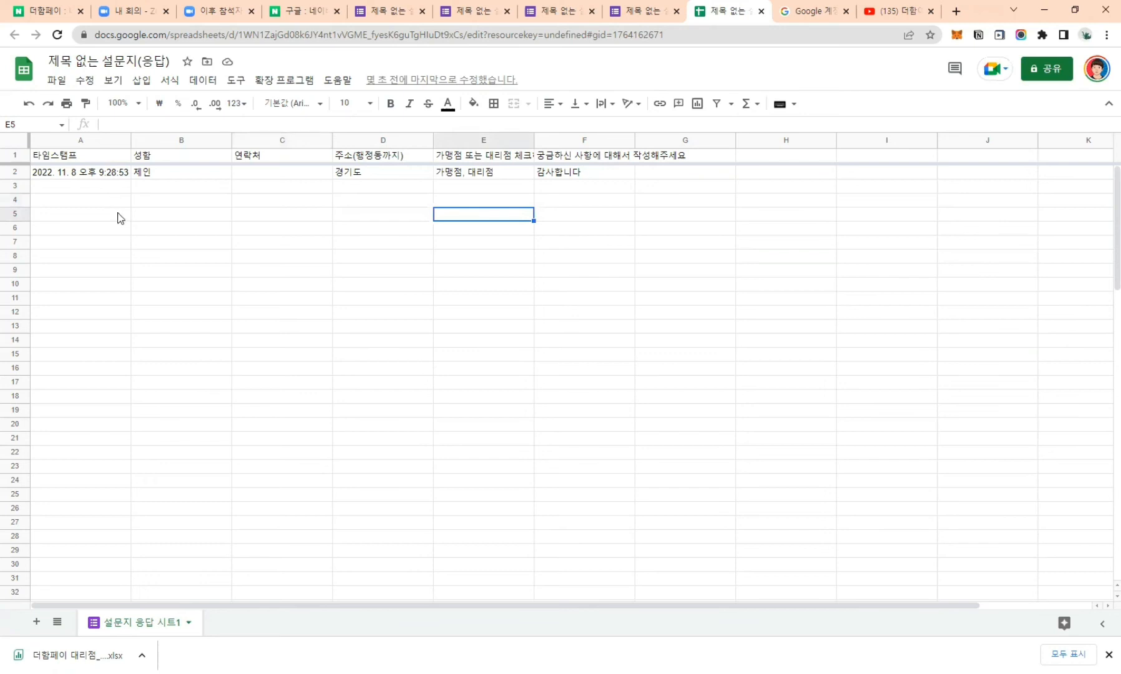
left_click(156, 286)
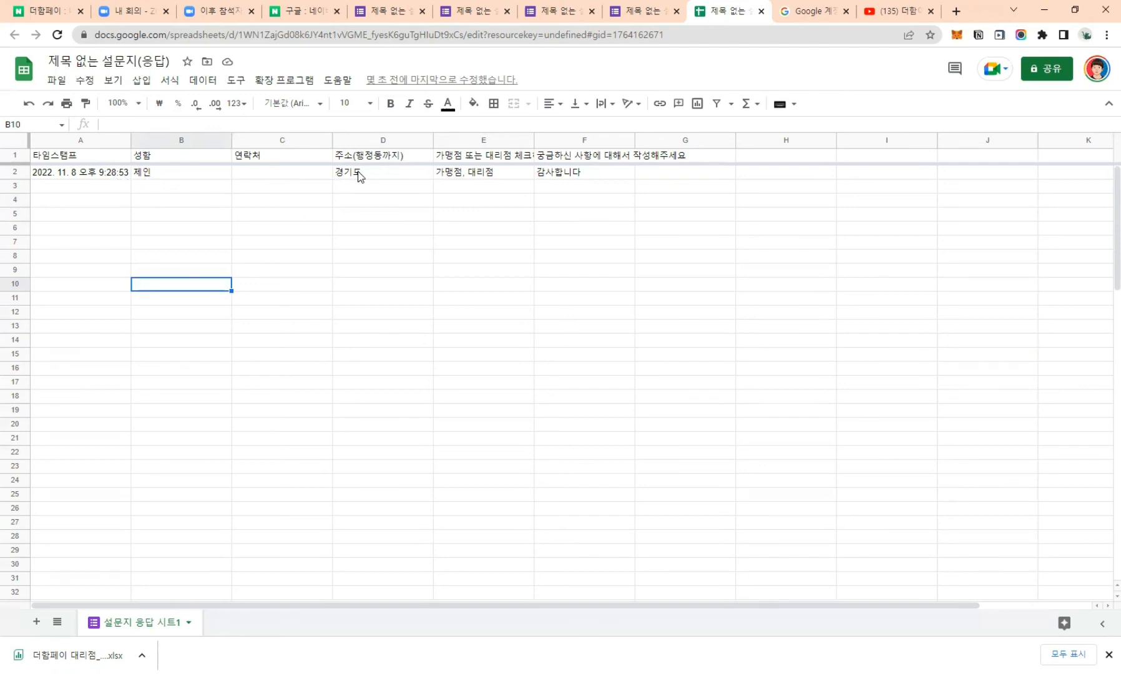
left_click(564, 187)
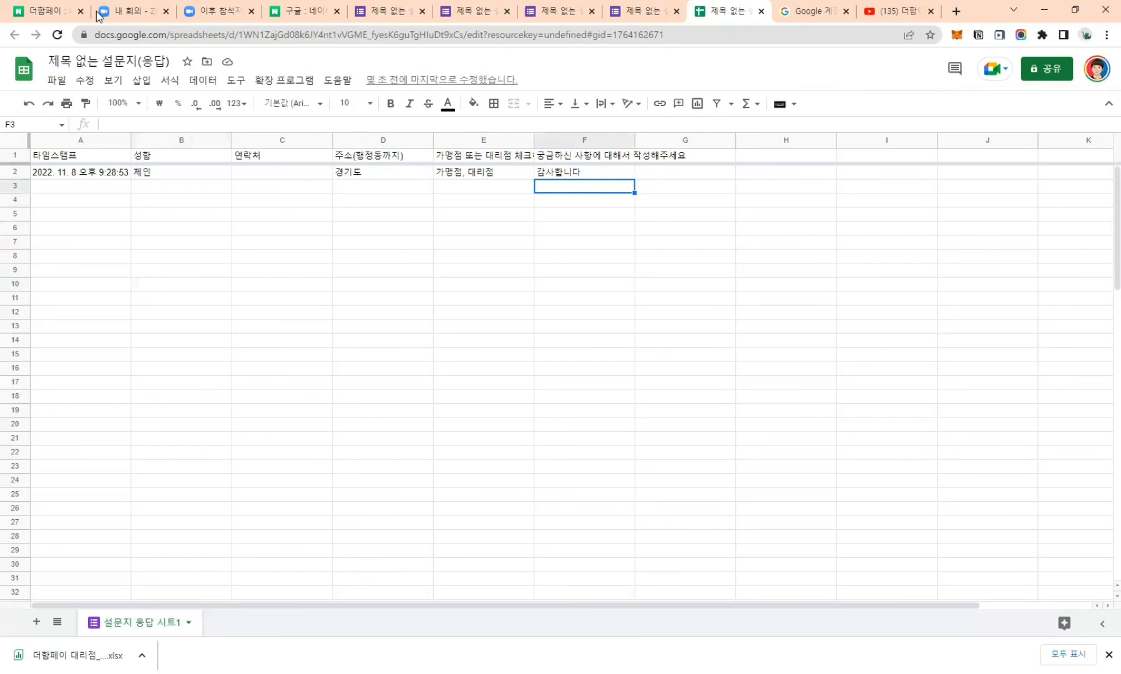
left_click_drag(81, 186, 742, 353)
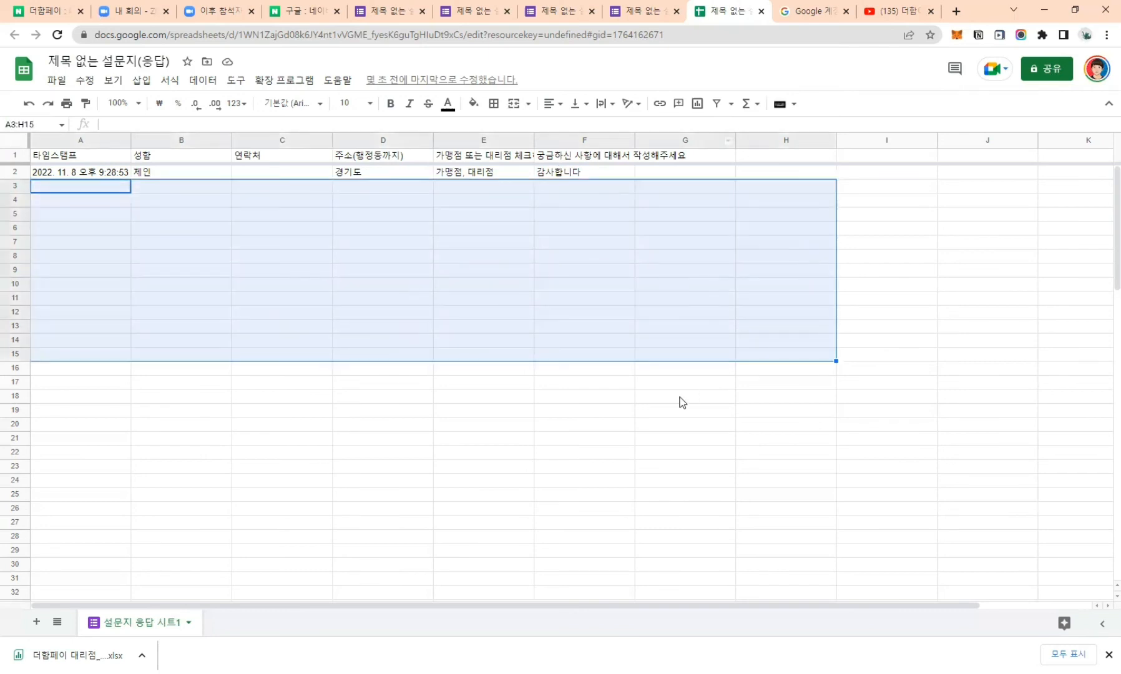
left_click(679, 397)
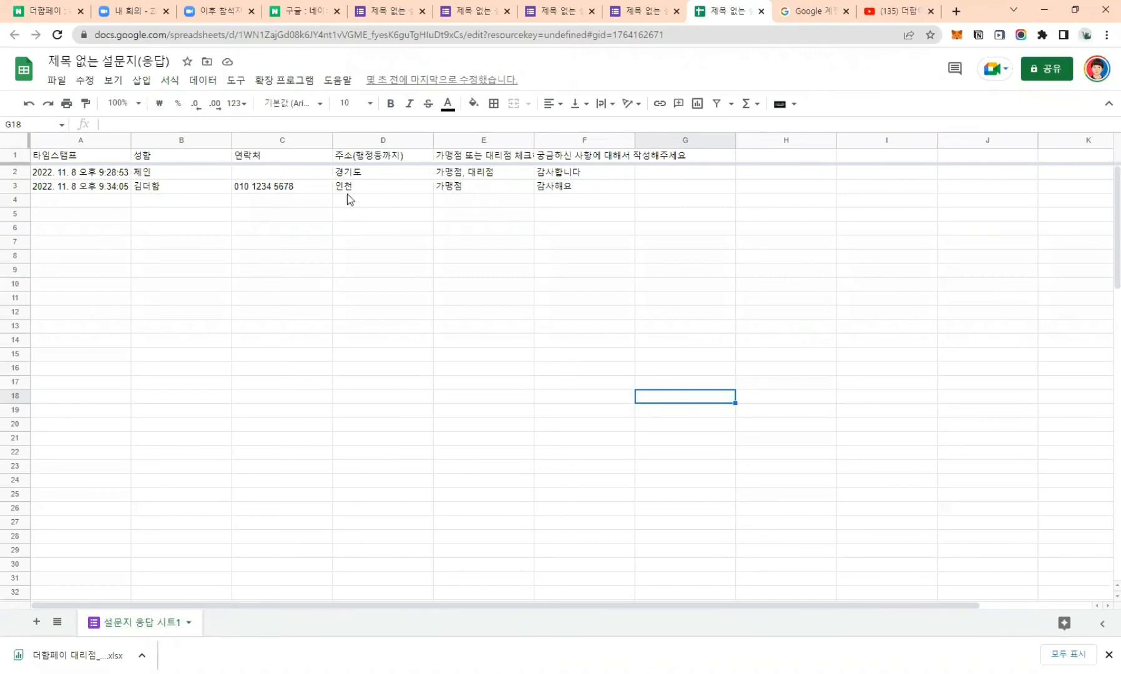
left_click_drag(99, 191, 589, 190)
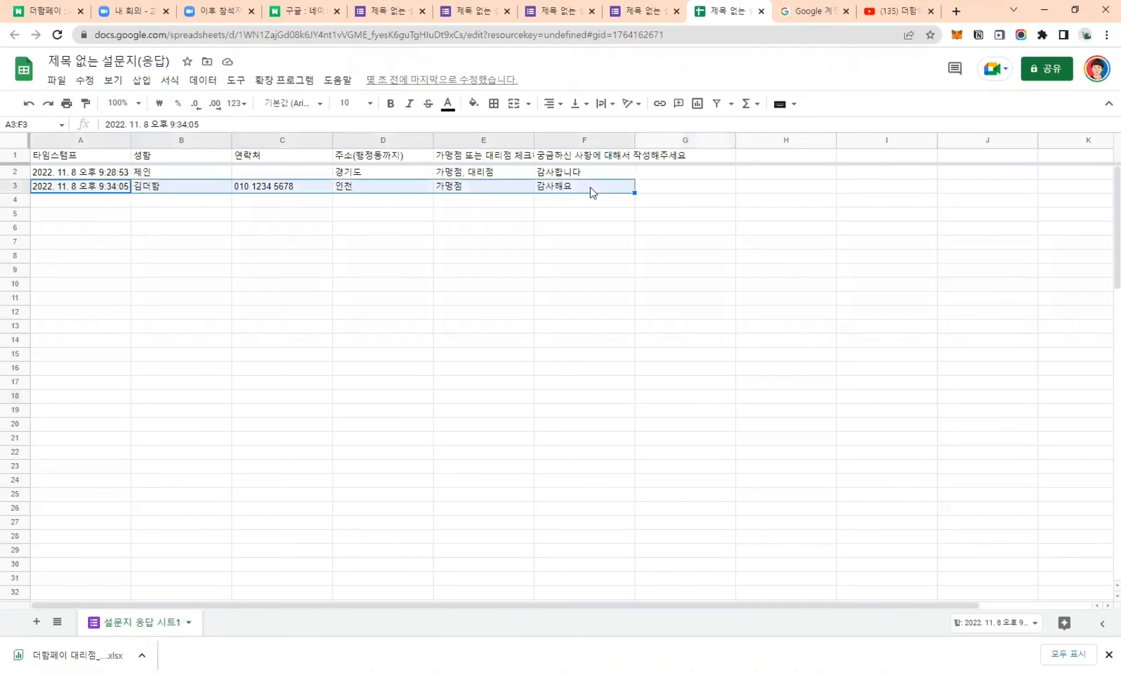
left_click(591, 232)
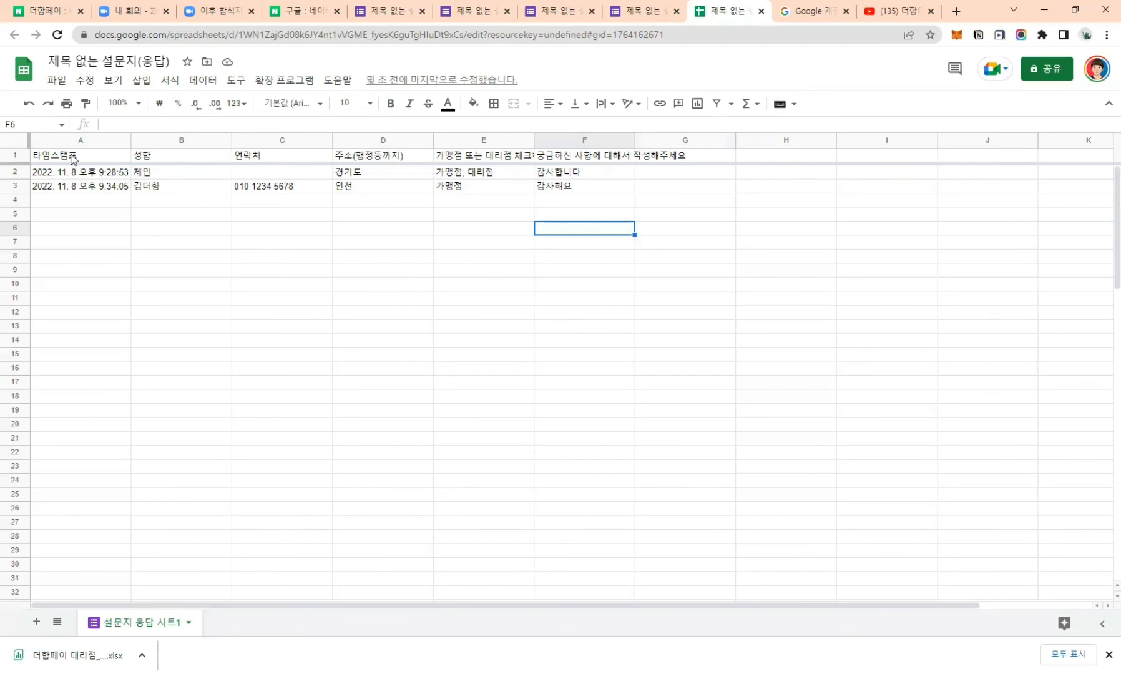
left_click_drag(86, 157, 662, 161)
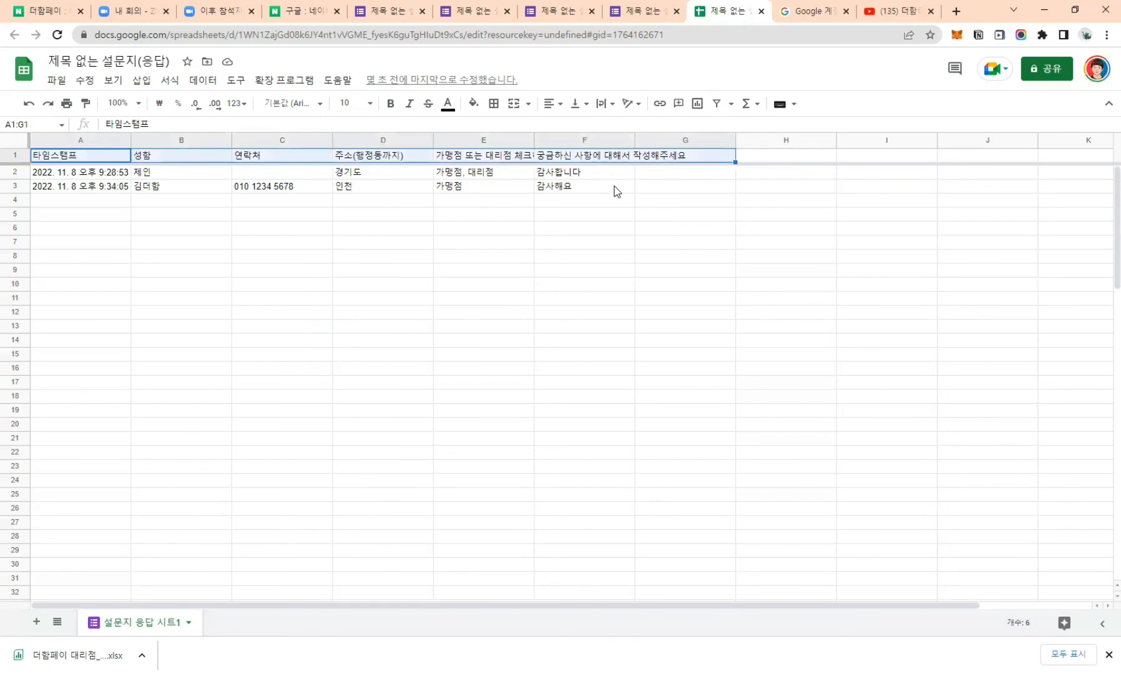
left_click(584, 270)
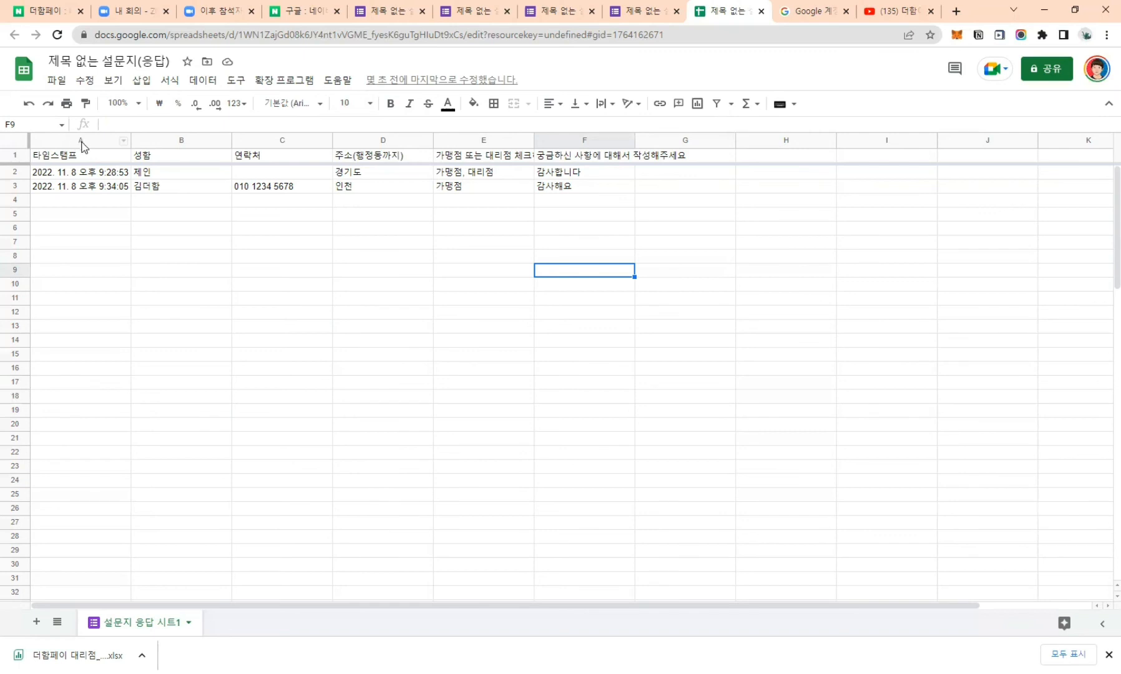
Set the font size of the whole response sheet to 13, after trying sizes 11 and 15.
left_click(18, 143)
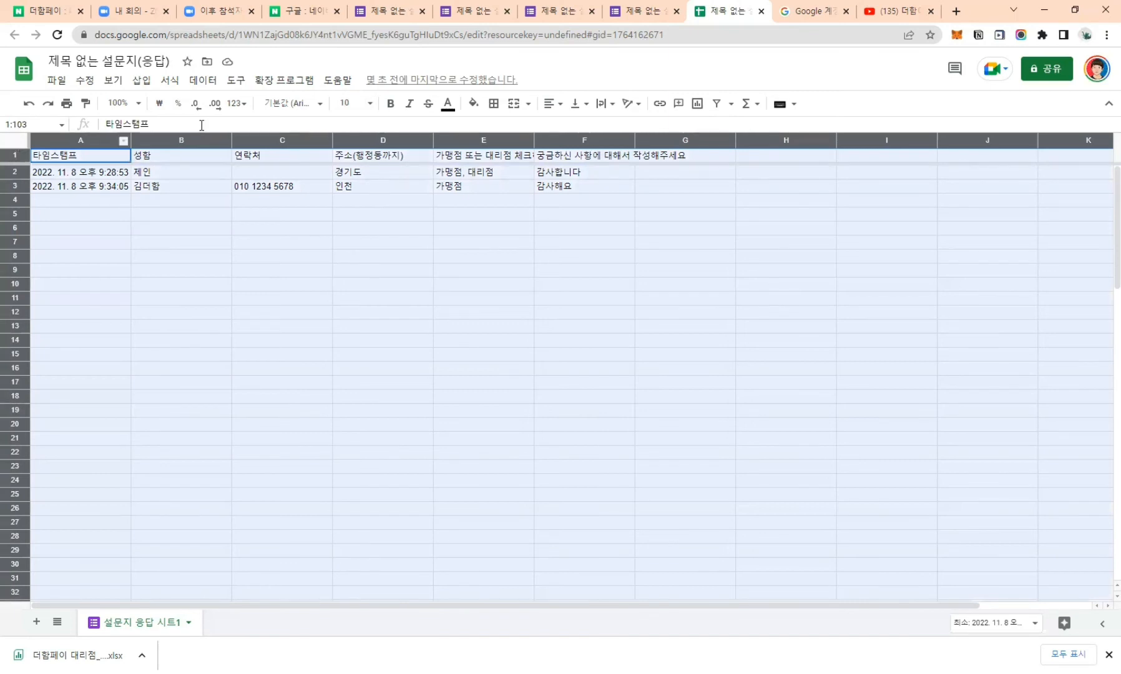
left_click(371, 104)
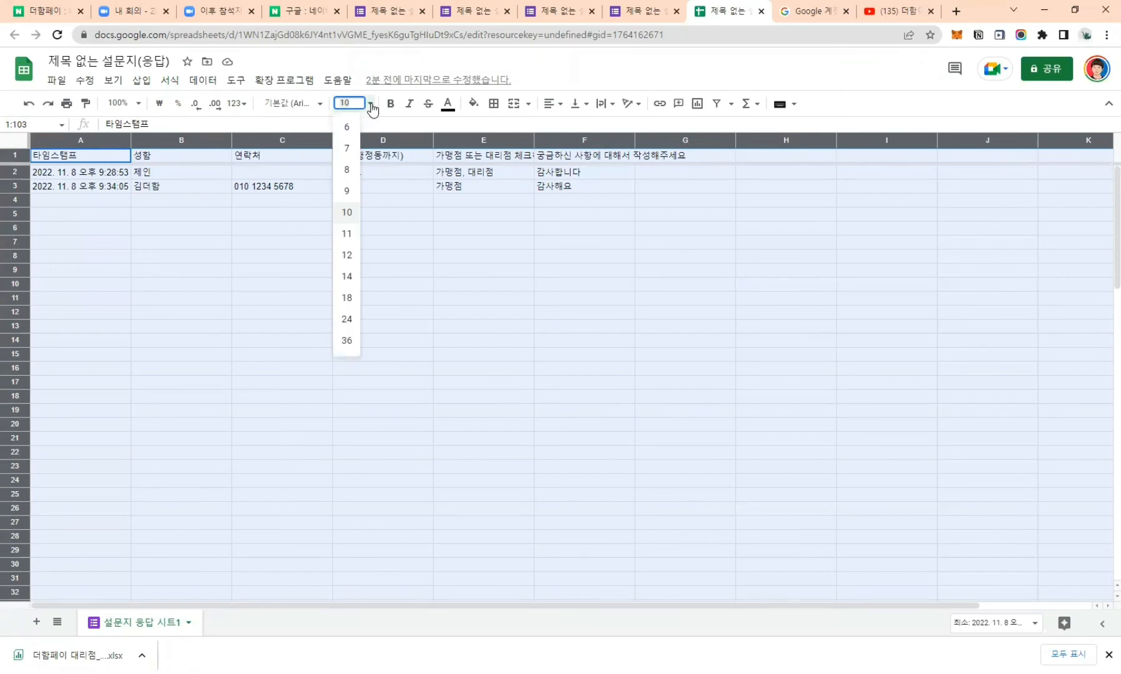
left_click(347, 236)
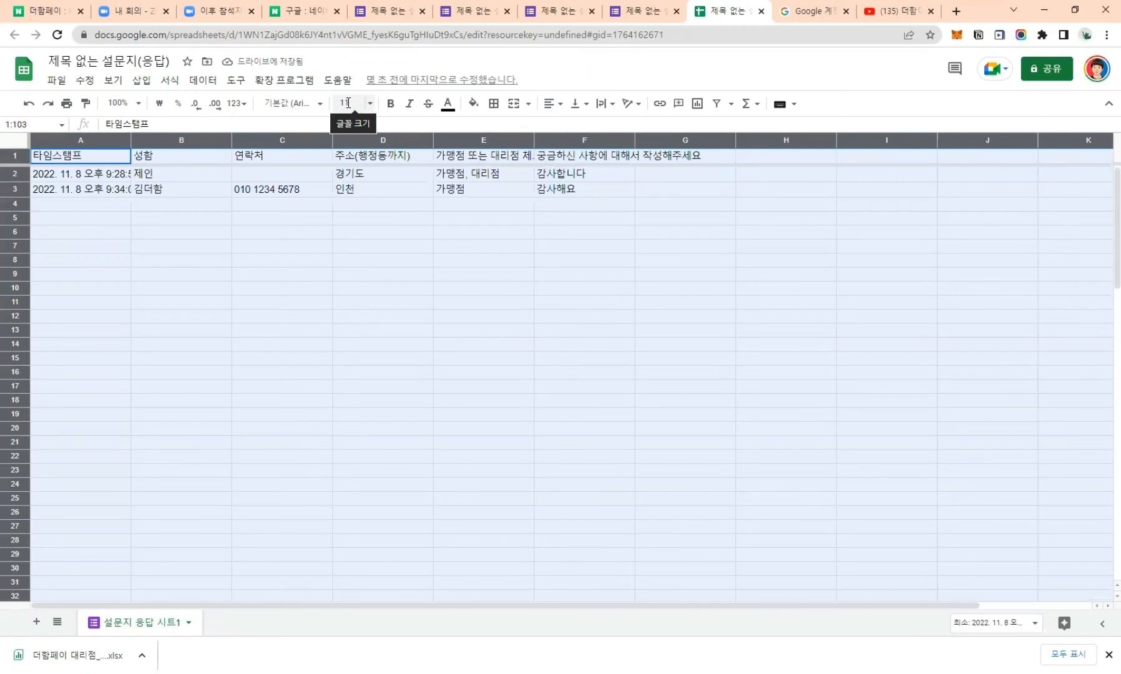
left_click(348, 102)
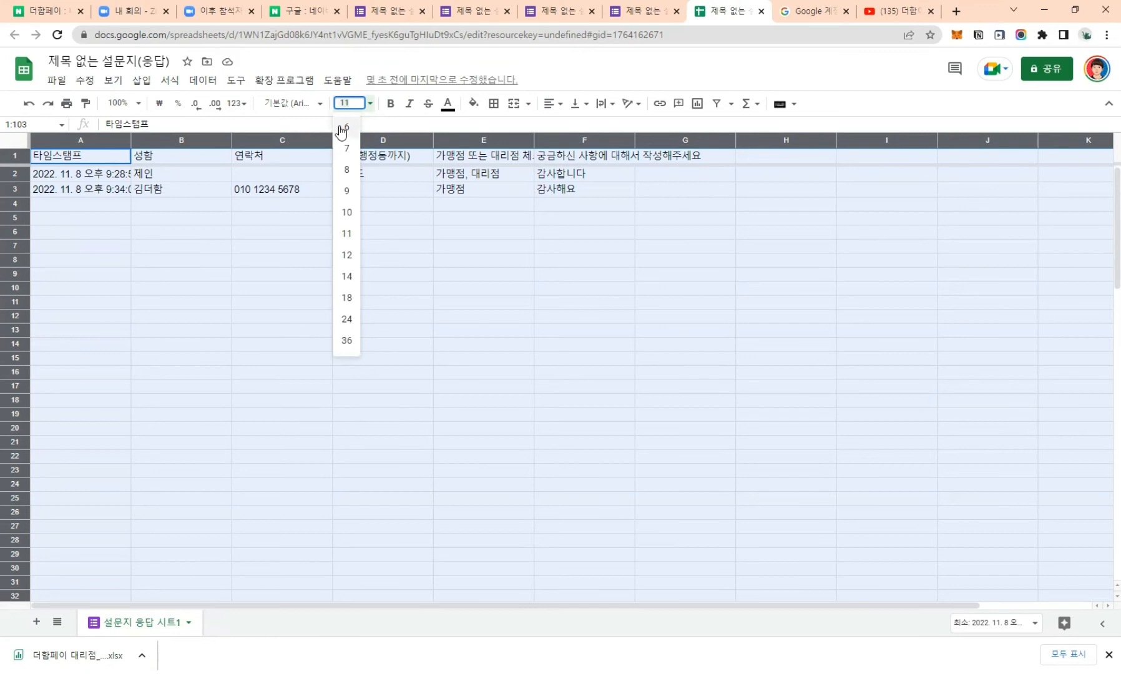
type("15")
key("Return")
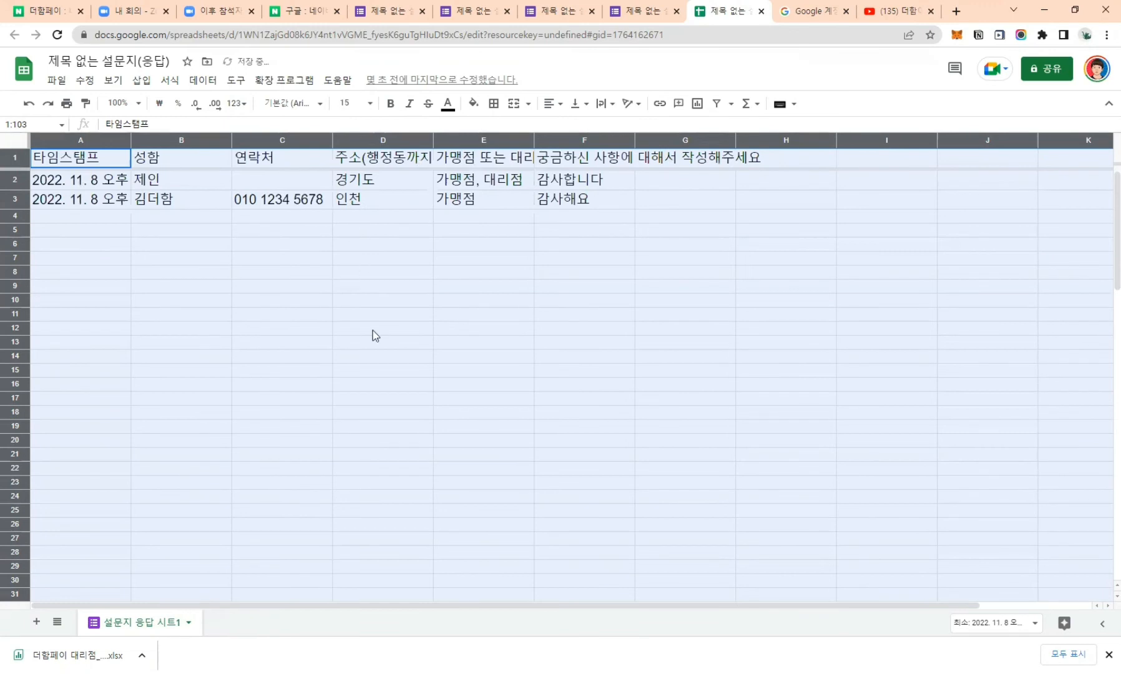
left_click(354, 102)
type("13")
key("Return")
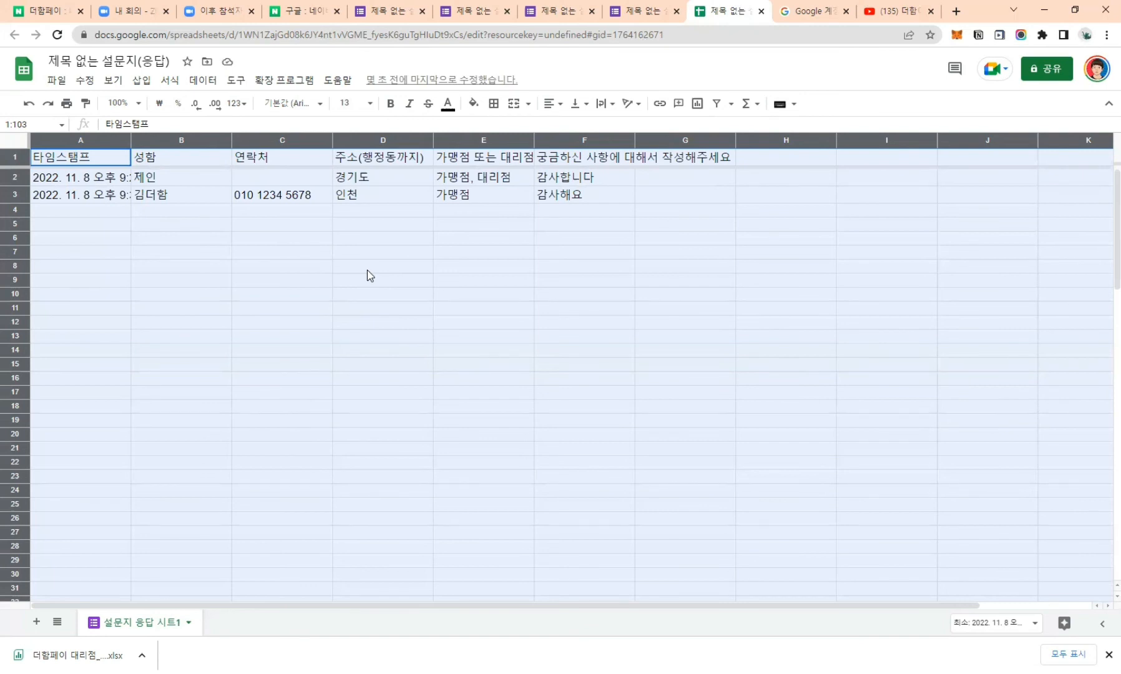
left_click(356, 216)
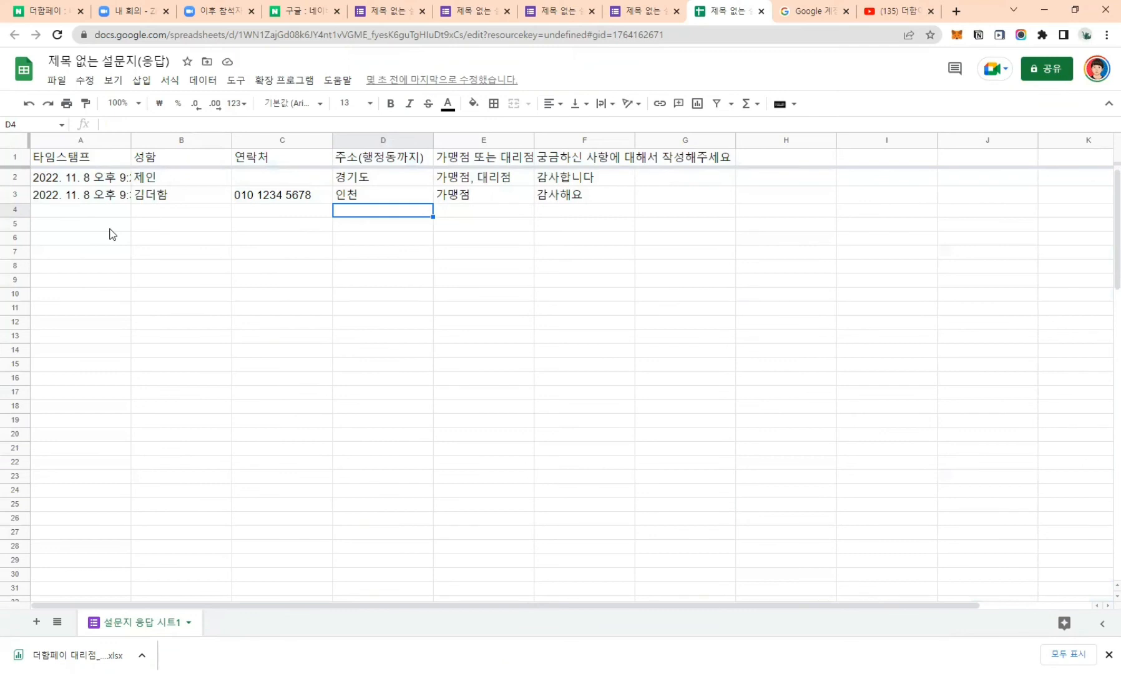
left_click_drag(100, 213, 598, 230)
left_click(596, 254)
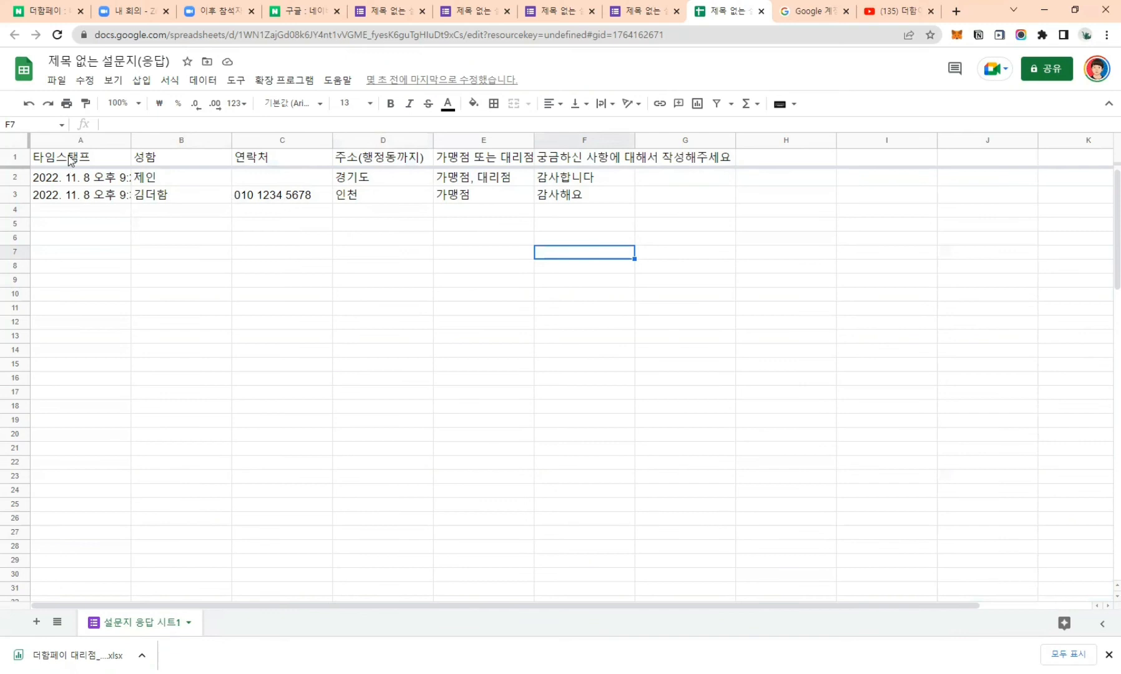
left_click_drag(71, 159, 724, 161)
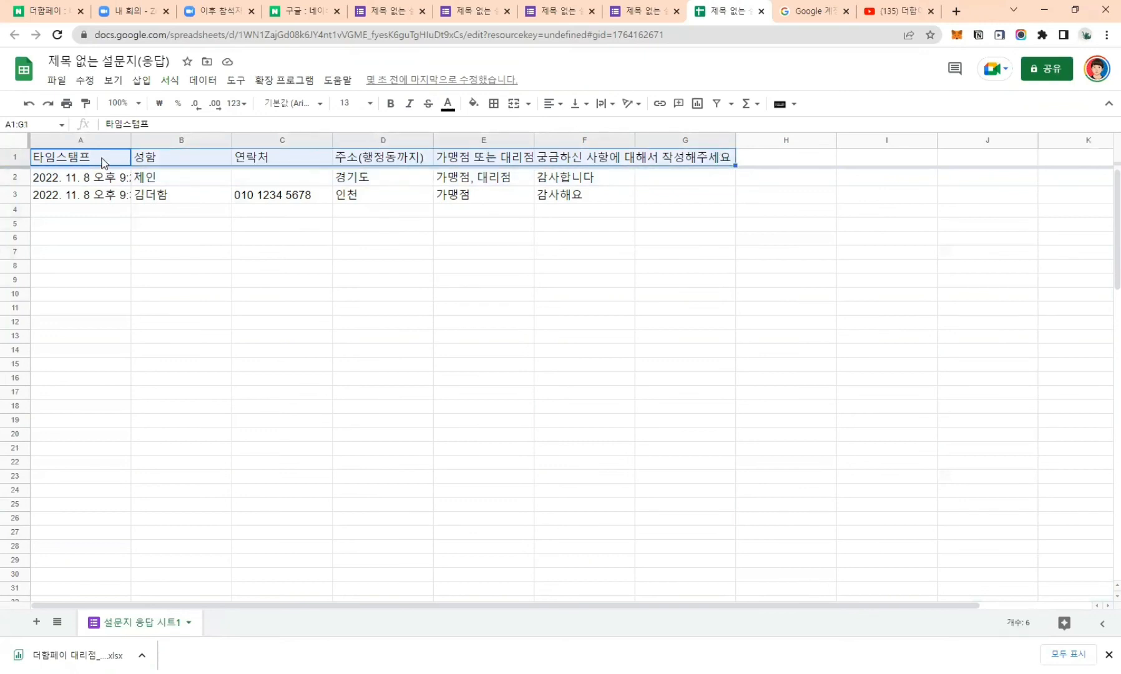
left_click(93, 237)
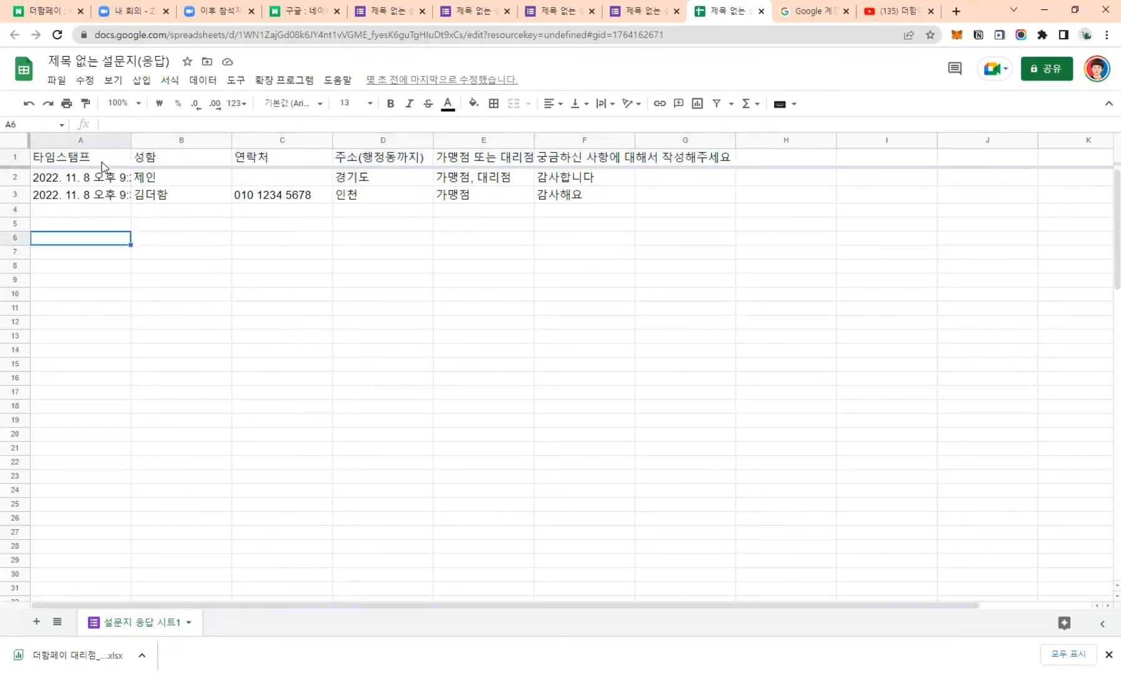
Make the header cells A1:G1 of the response sheet bold.
left_click_drag(103, 166, 261, 167)
left_click_drag(458, 170, 719, 158)
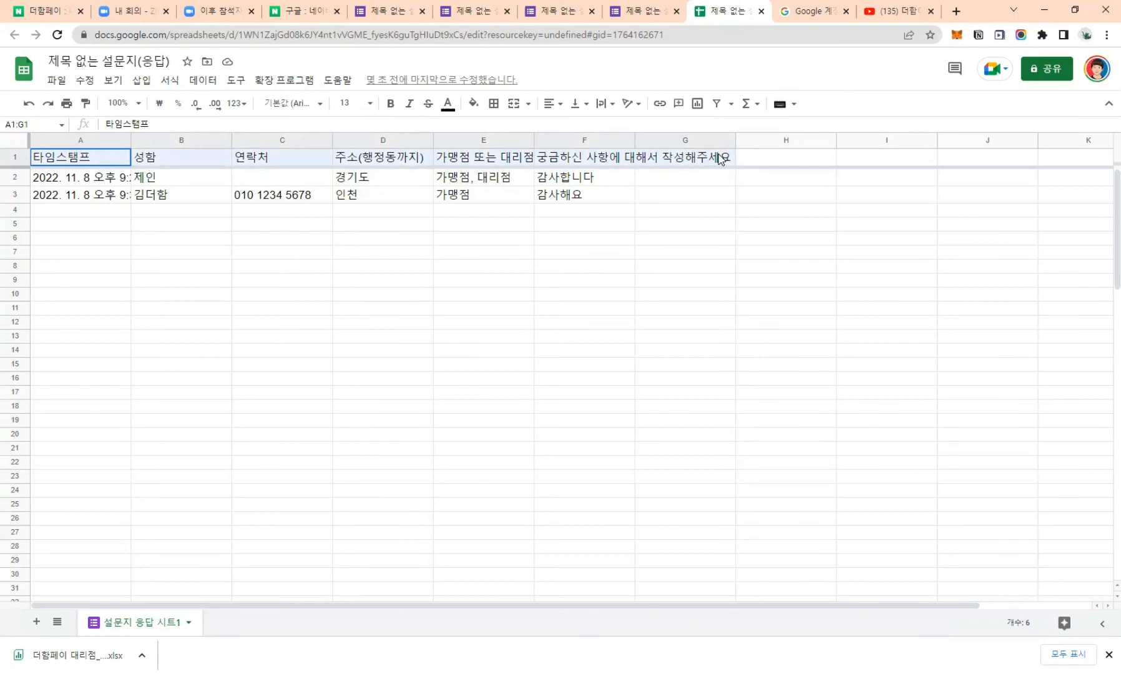
left_click_drag(719, 158, 720, 159)
left_click(391, 106)
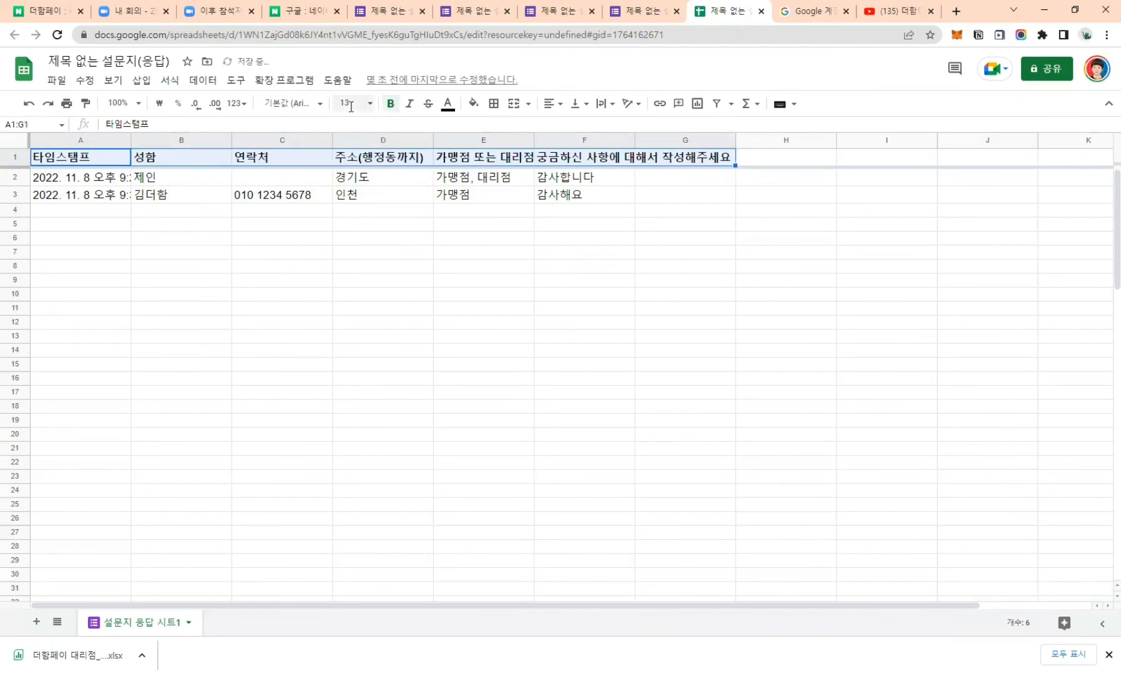
Set the font of the header cells A1:G1 to 맑은 고딕, after trying Black Han Sans.
left_click(315, 107)
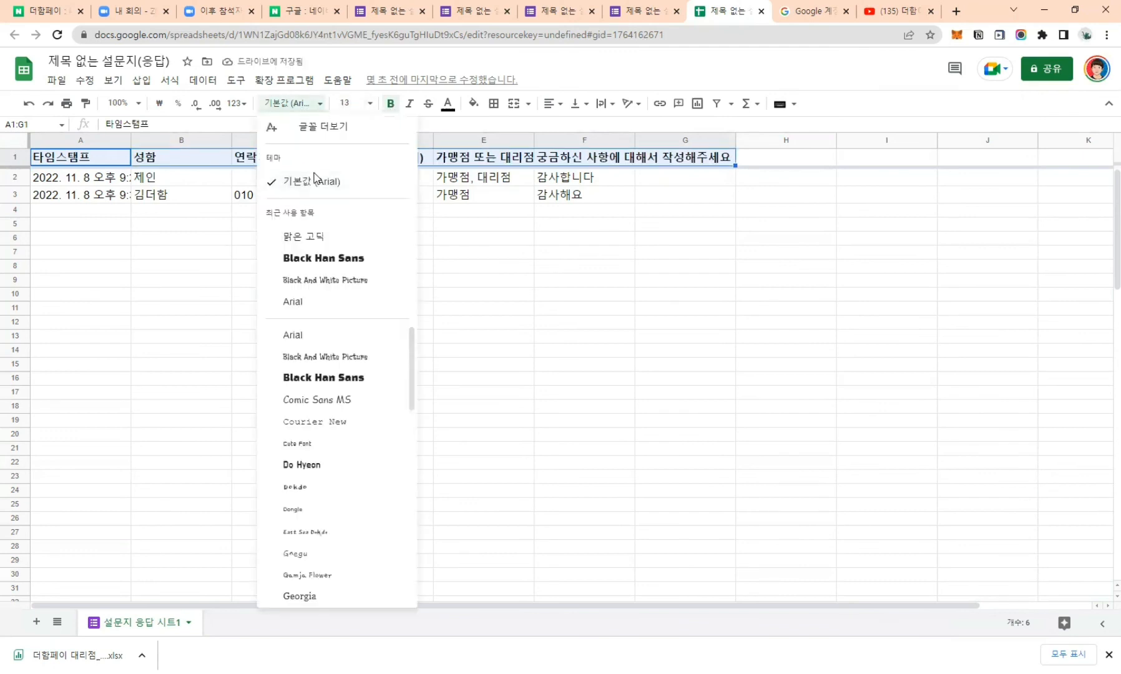
left_click(323, 259)
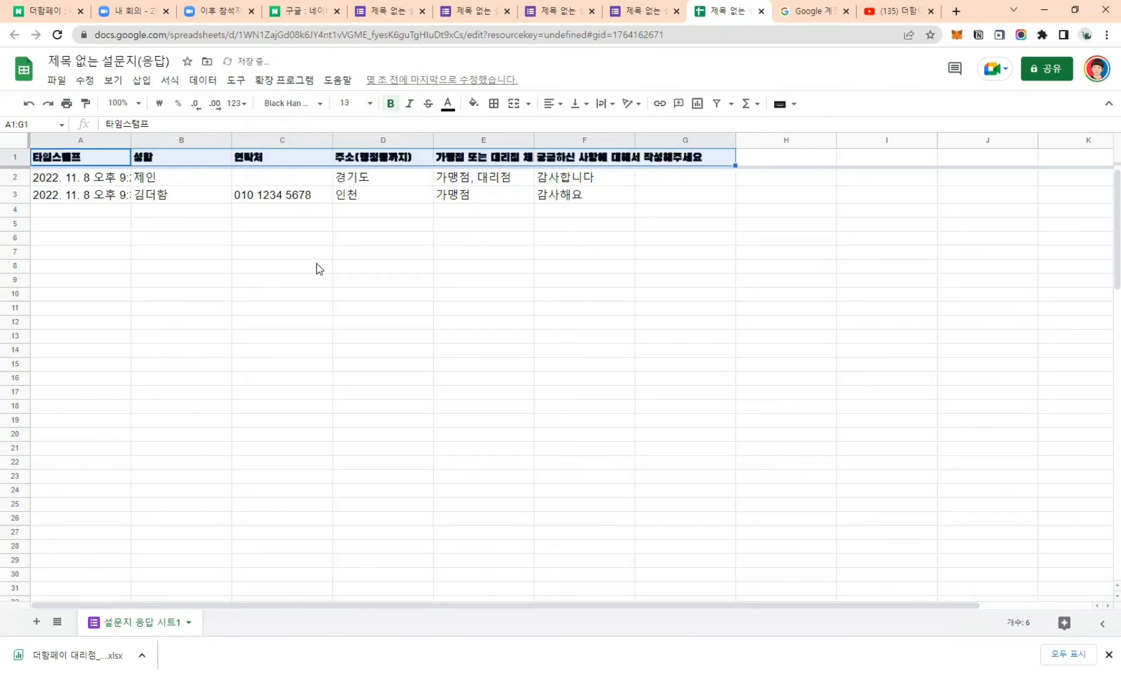
left_click(320, 104)
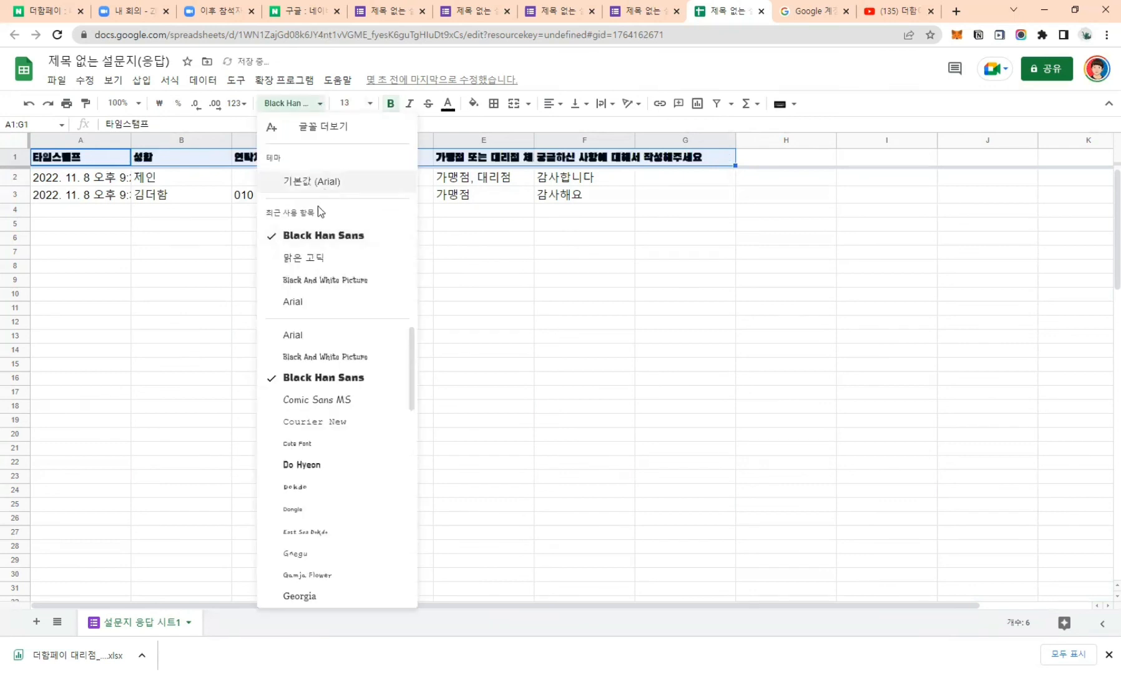
left_click(306, 260)
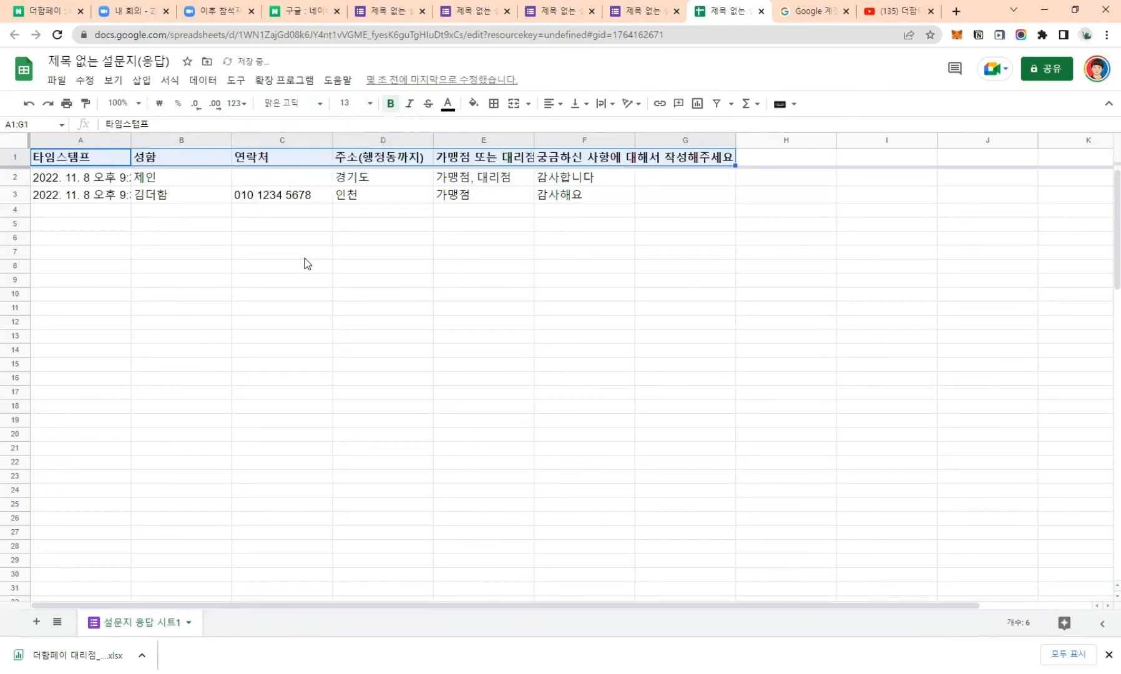
Color the text of header cells A1:G1 blue and fill their background with yellow.
left_click(449, 106)
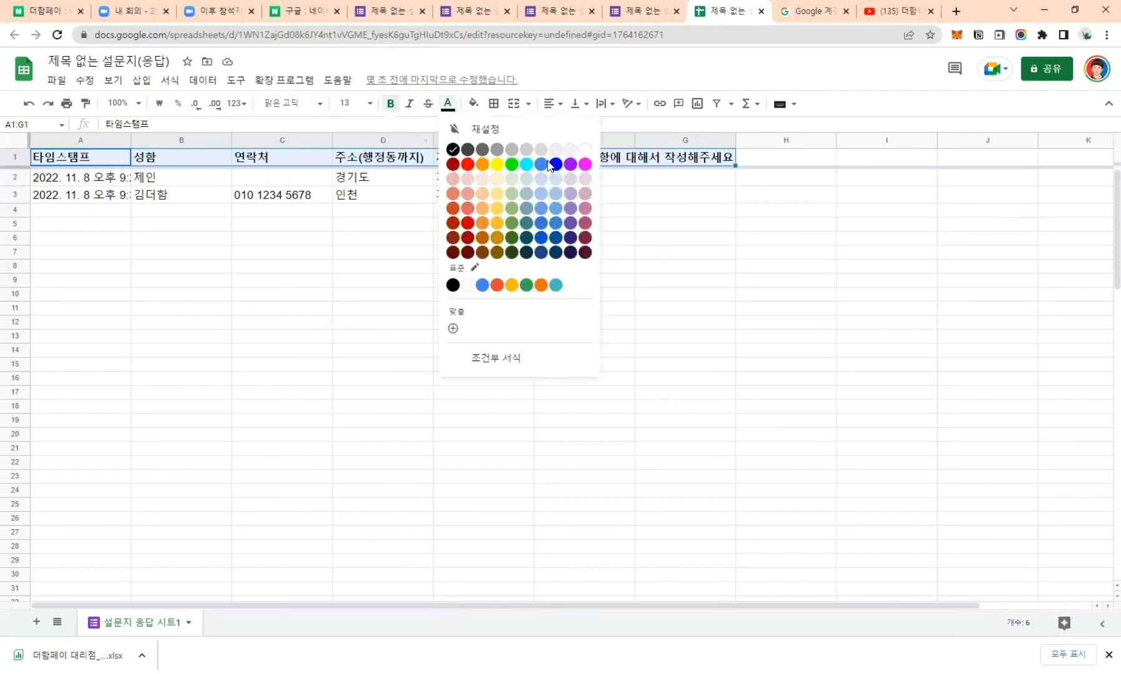
left_click(555, 164)
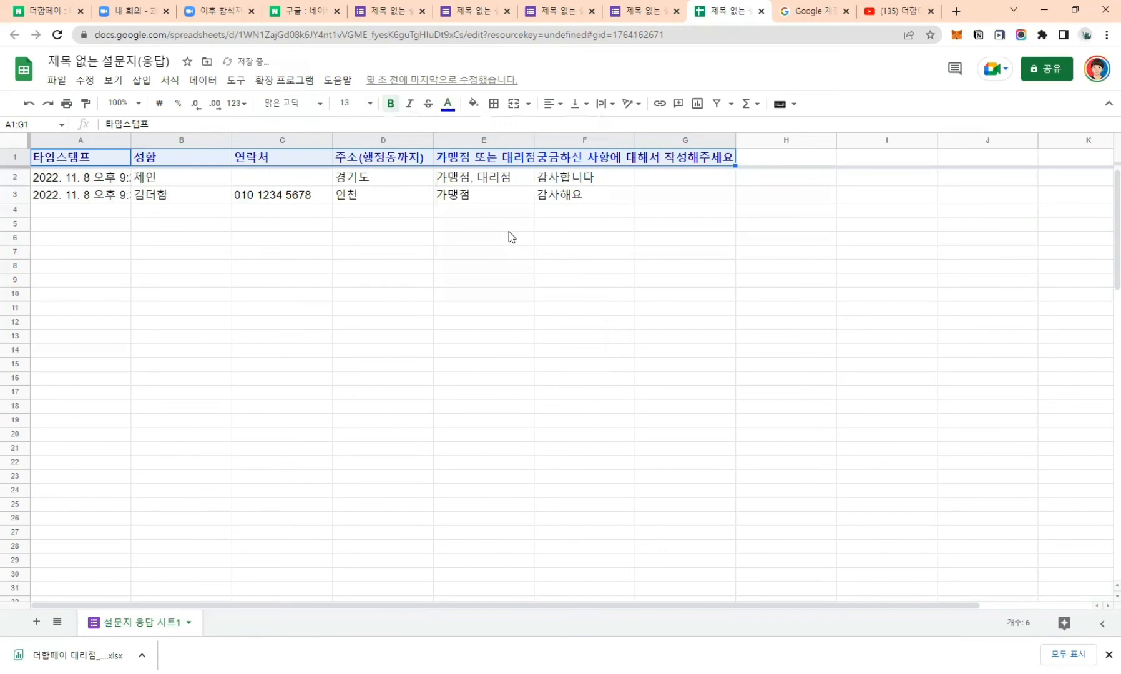
left_click(473, 104)
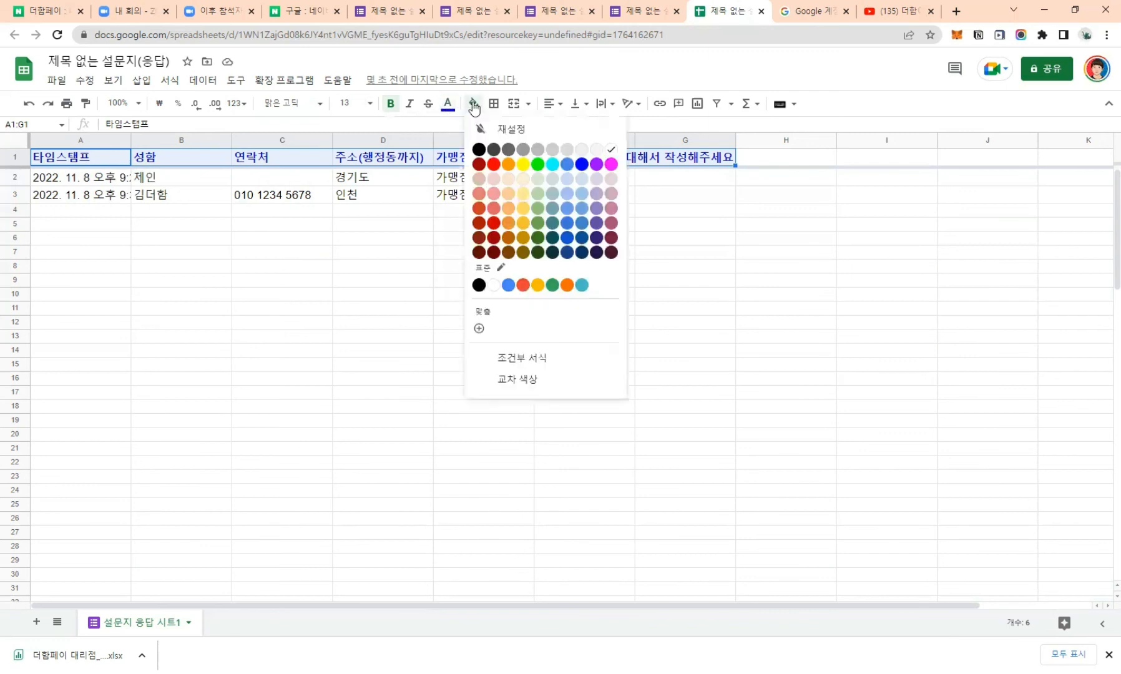
left_click(522, 164)
left_click(491, 272)
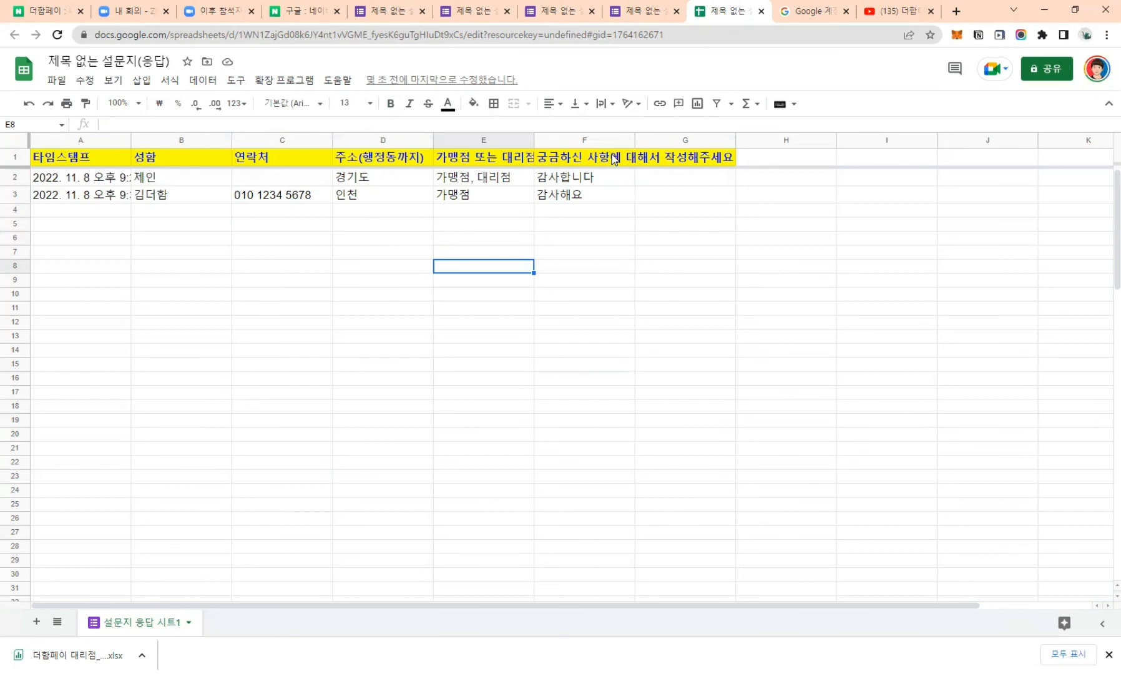
Shorten the question header in cell F1 to 궁금하신 사항.
left_click_drag(595, 156, 657, 159)
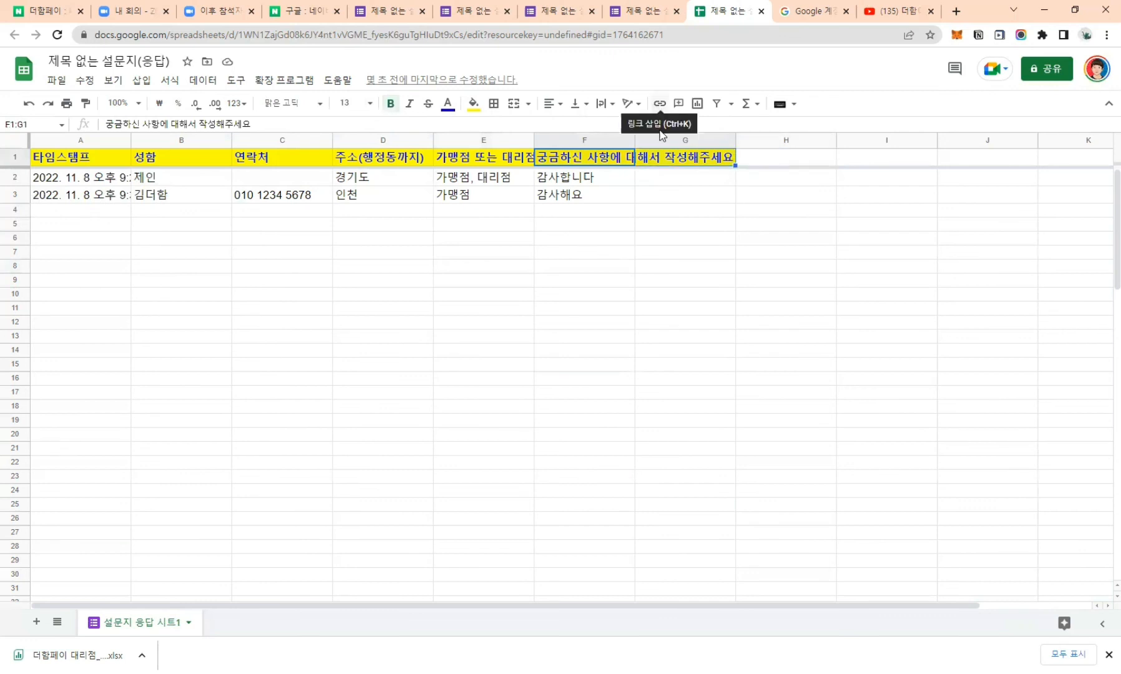
double_click(612, 162)
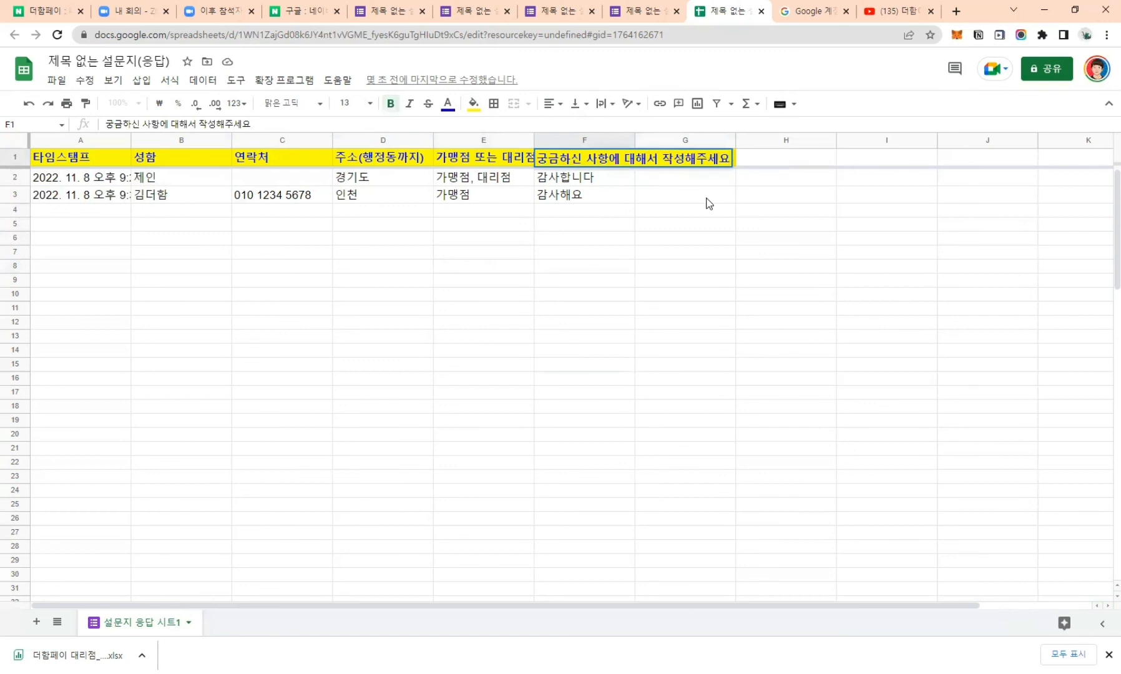
key("BackSpace")
key("BackSpace")
key("BackSpace")
key("BackSpace")
key("BackSpace")
key("BackSpace")
key("BackSpace")
key("BackSpace")
key("BackSpace")
key("BackSpace")
key("BackSpace")
key("BackSpace")
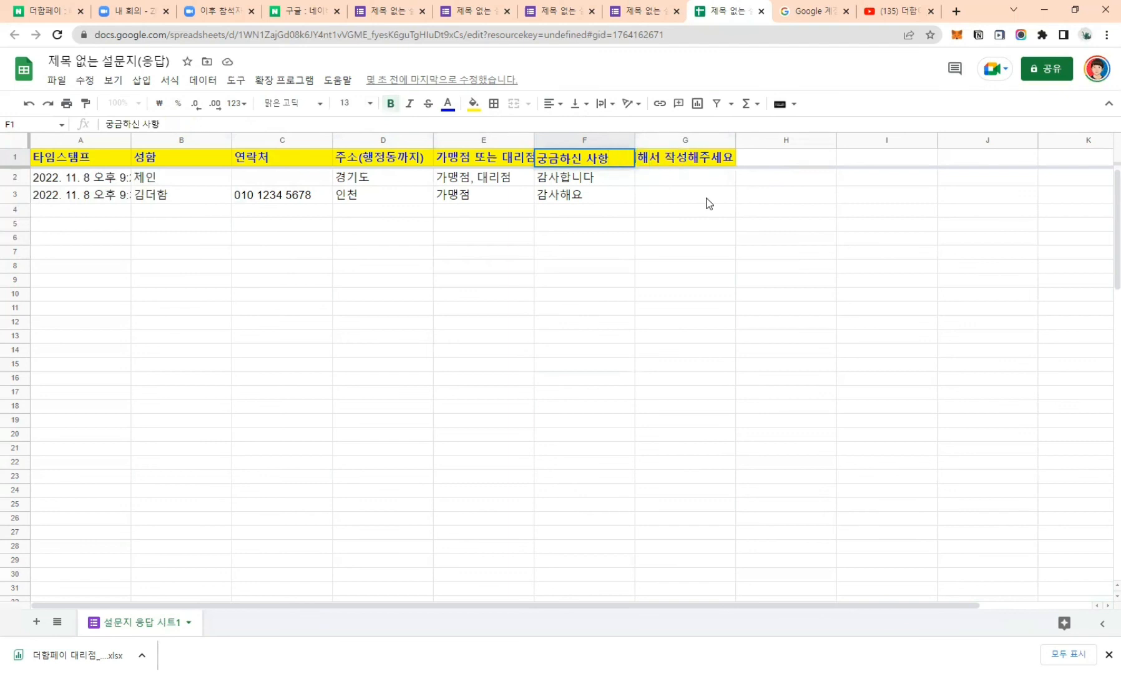
key("Return")
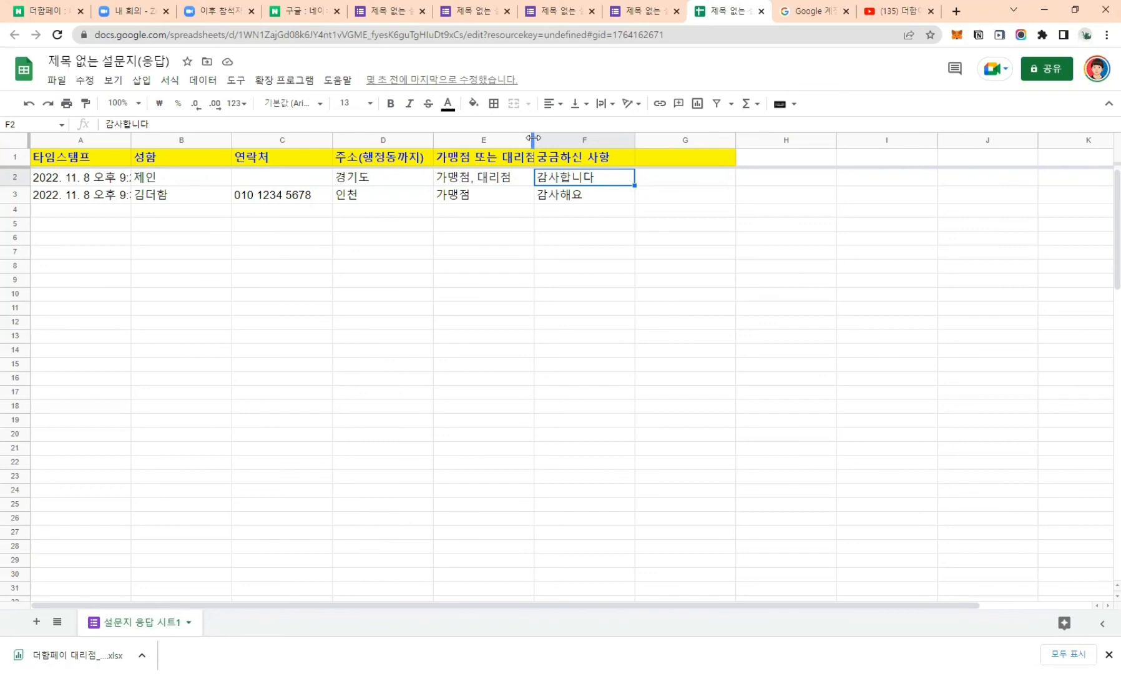
Widen column E to fit its full header about choosing 가맹점 or 대리점.
left_click_drag(532, 139, 549, 138)
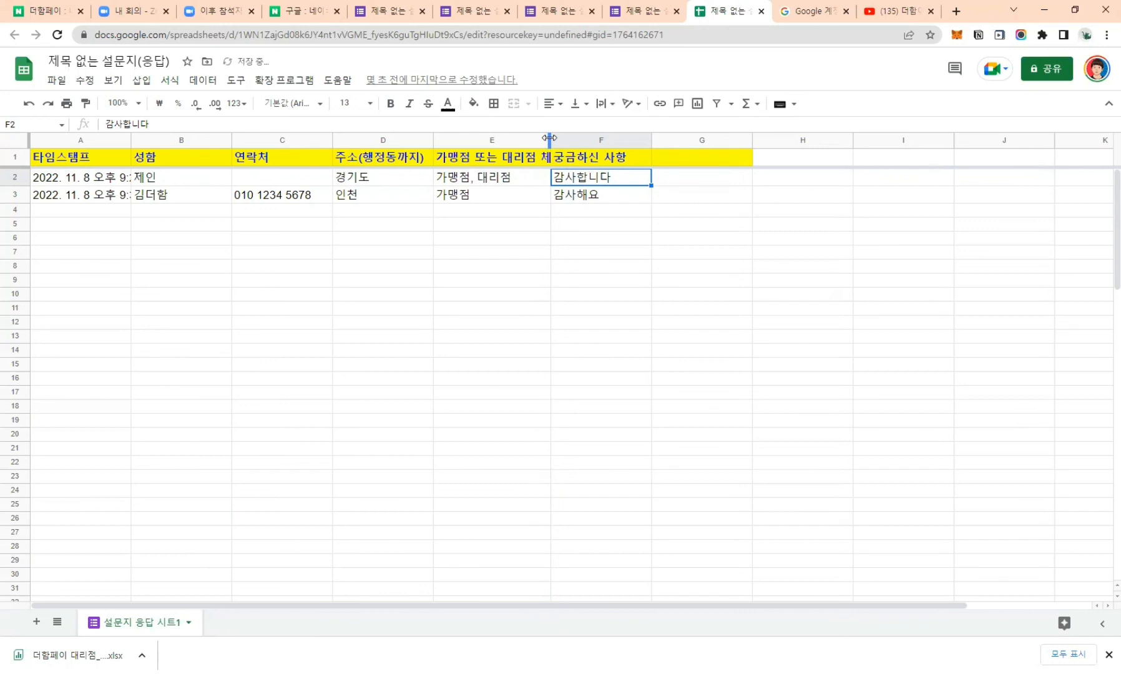
double_click(549, 138)
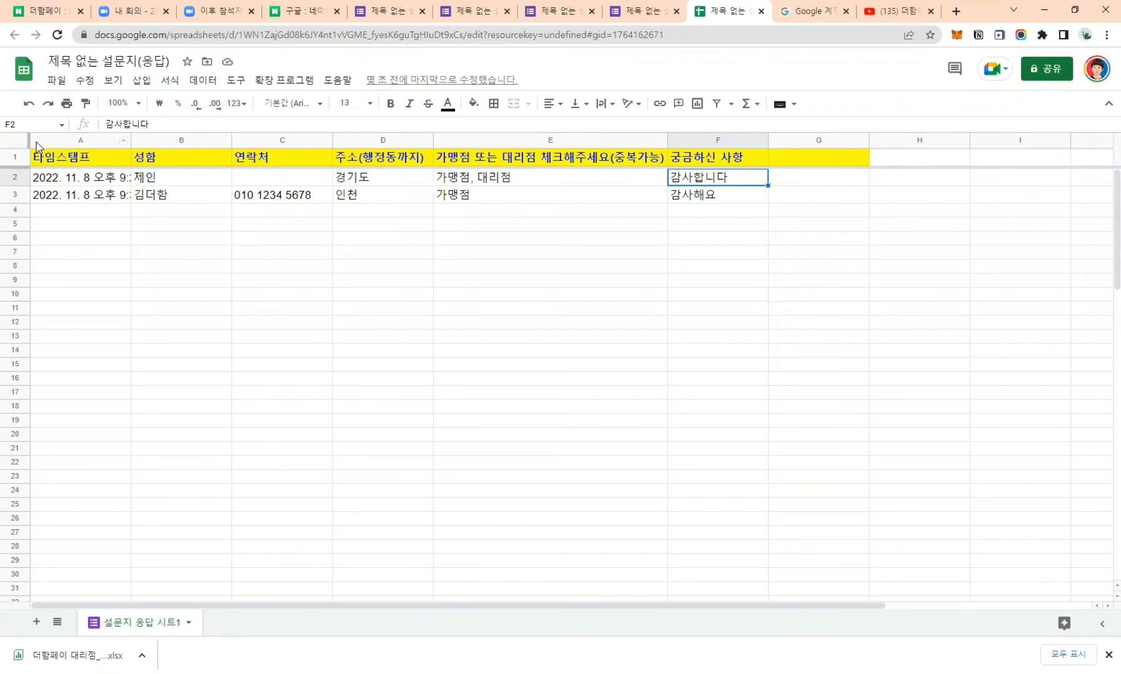
Apply all borders to every cell of the response sheet in the default line style.
left_click(15, 143)
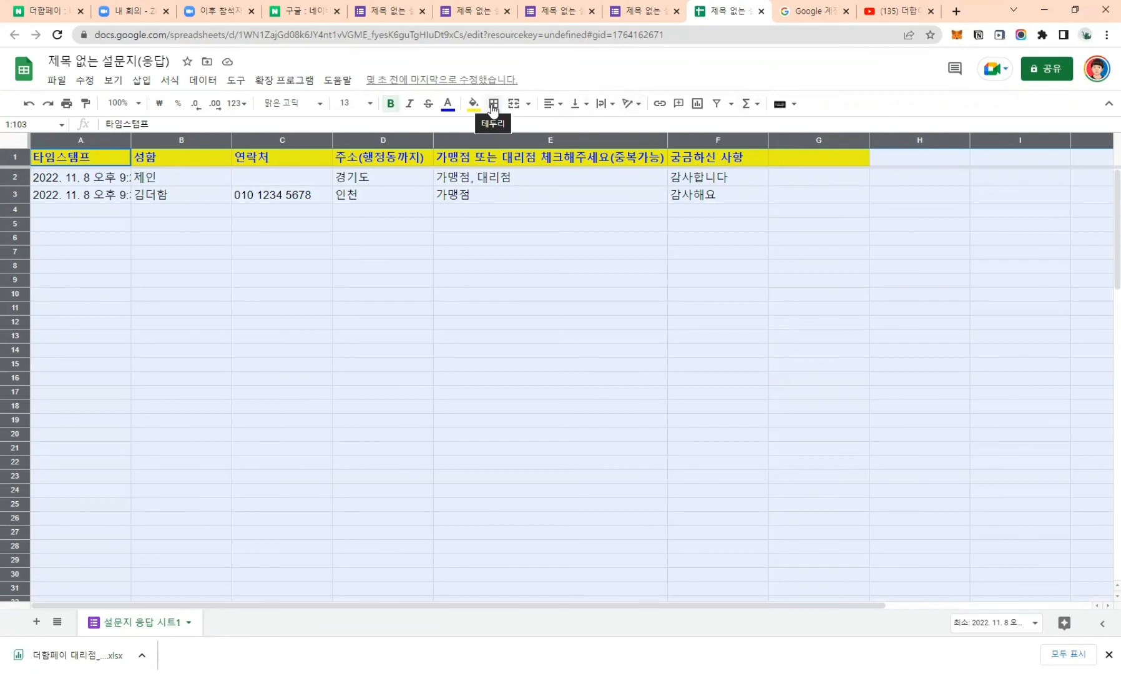
left_click(492, 105)
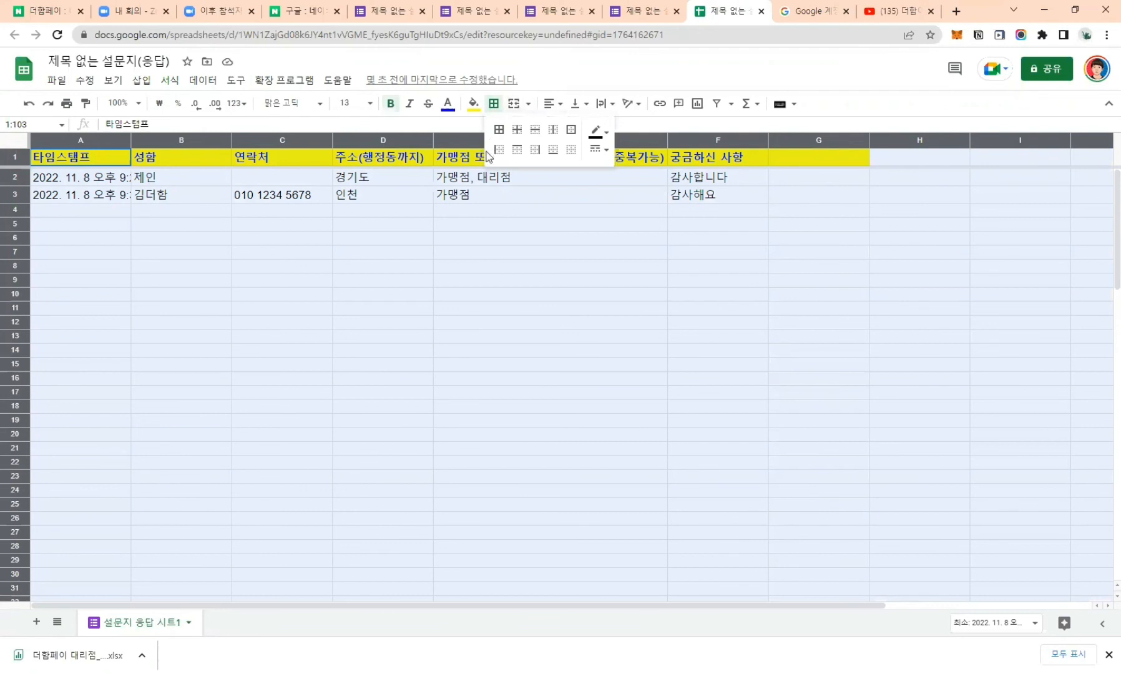
left_click(598, 149)
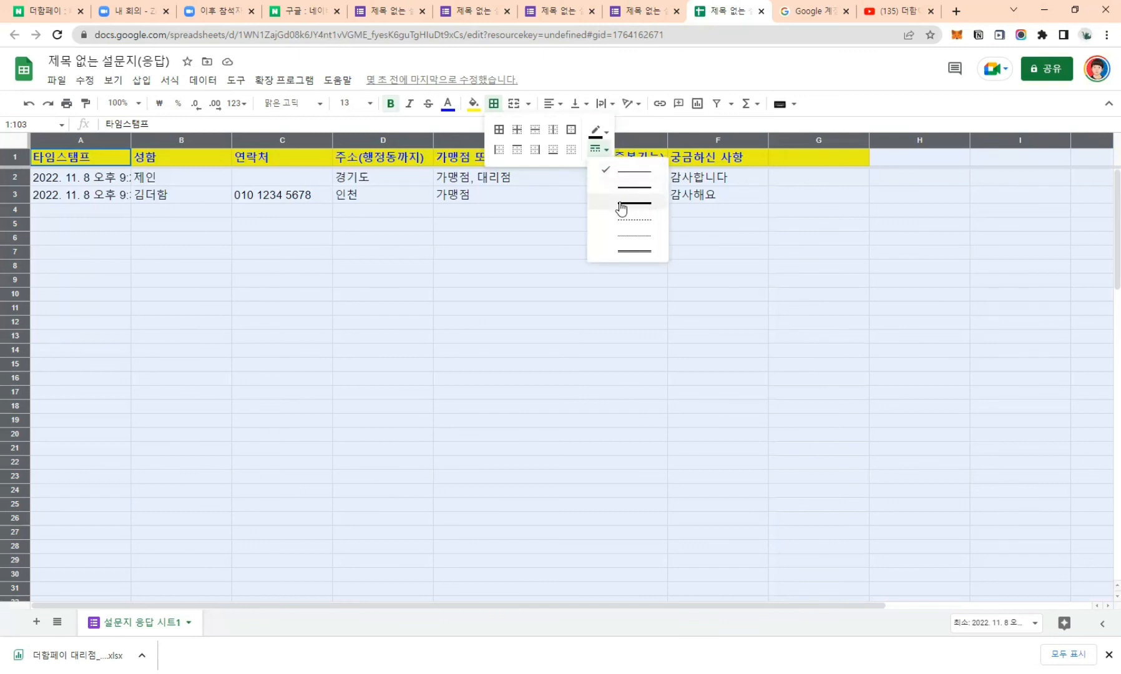
left_click(596, 134)
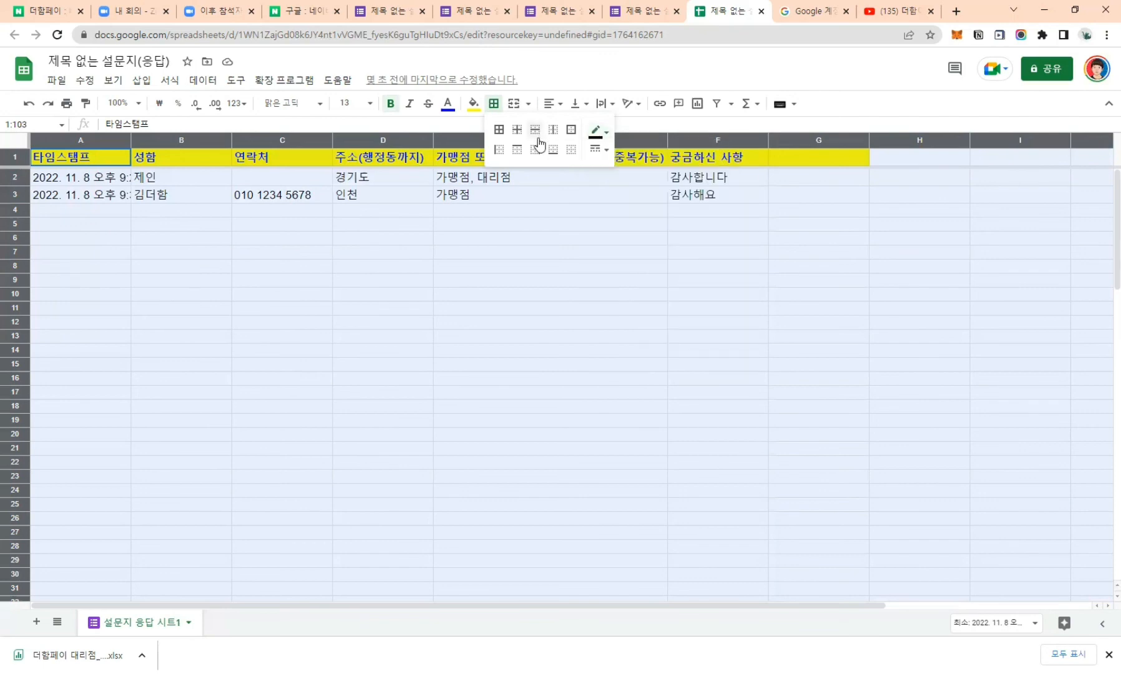
left_click(498, 130)
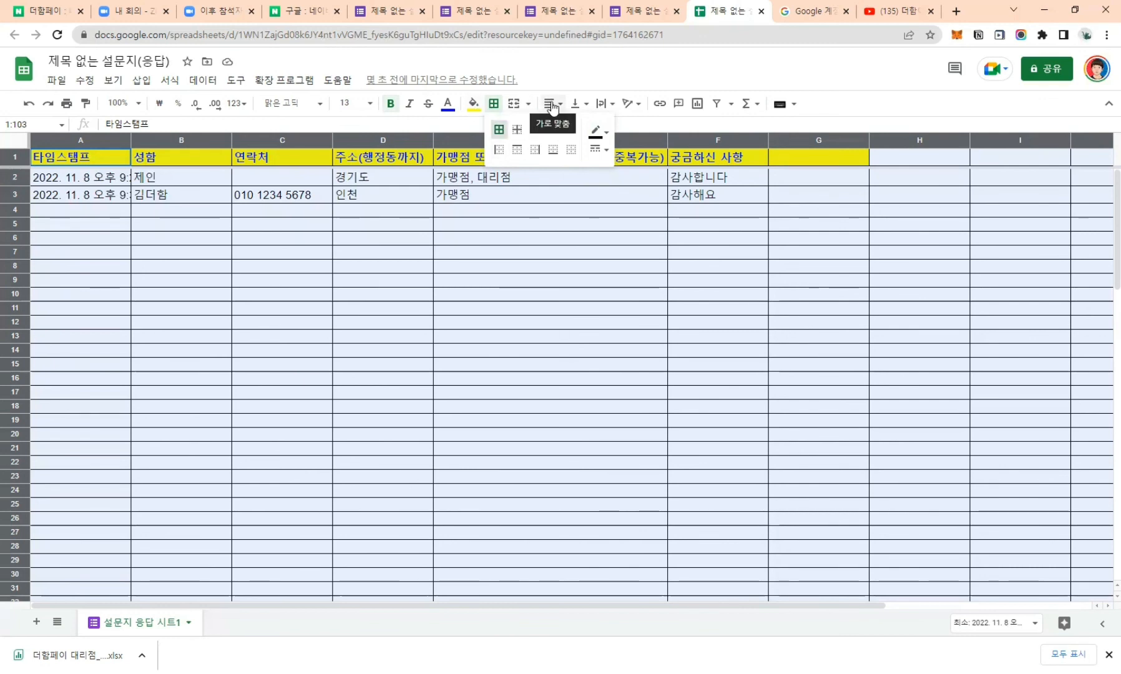
Center the contents of the whole response sheet horizontally.
left_click(551, 105)
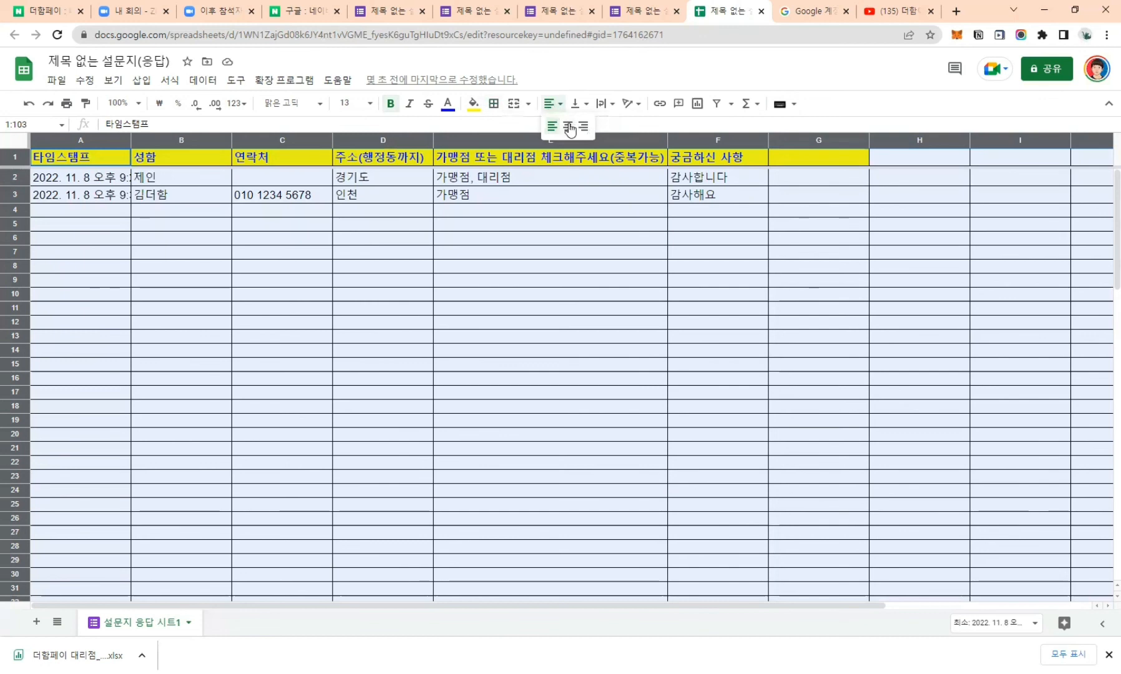
left_click(569, 128)
left_click(566, 289)
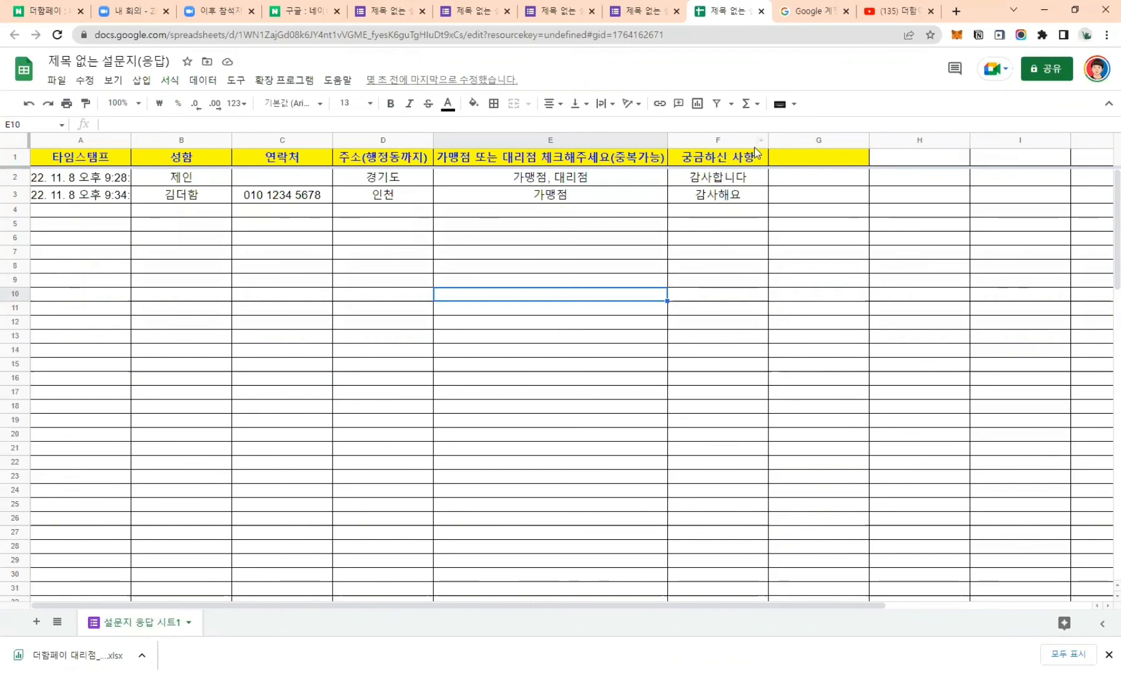
Add the column header 미팅날짜 in cell G1.
left_click(819, 162)
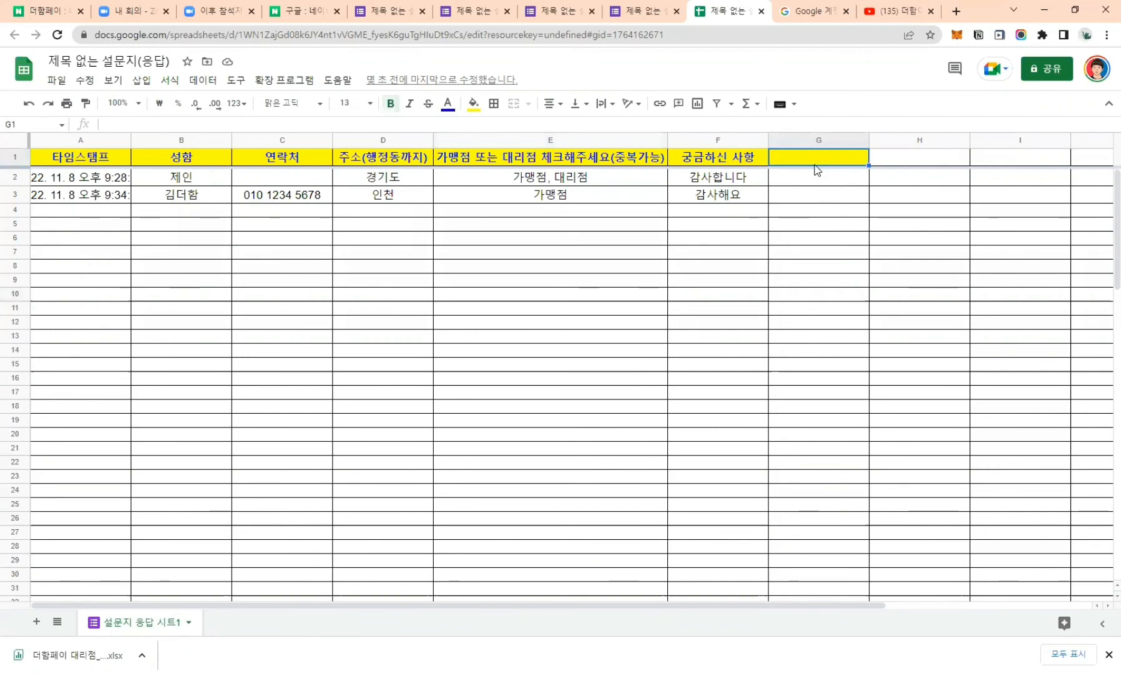
type("미팅날짜")
key("Return")
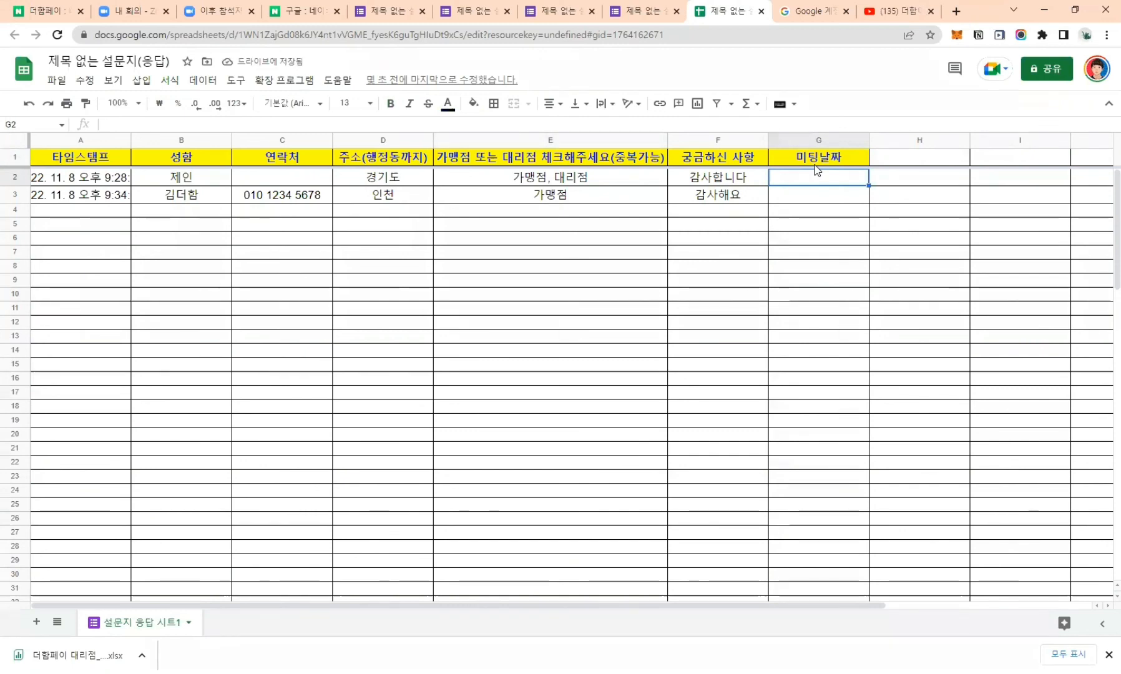
Enter the meeting details 2022.11.10 오후2시 / 안산 for the first response in cell G2.
type("2022.")
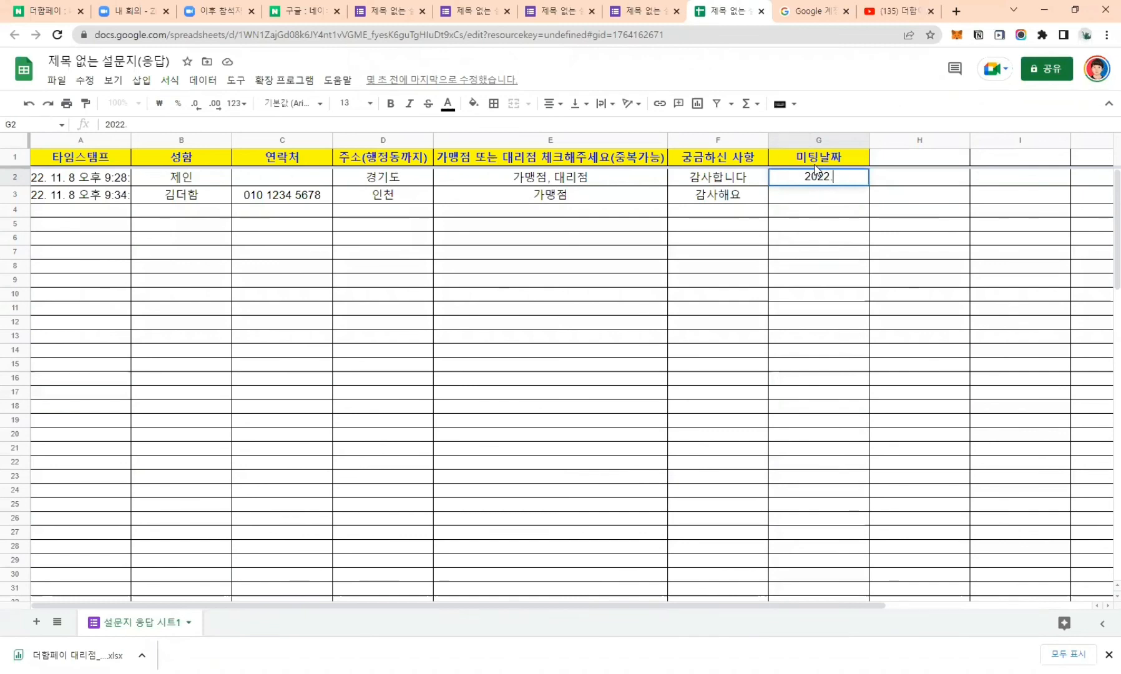
type("11.10 ")
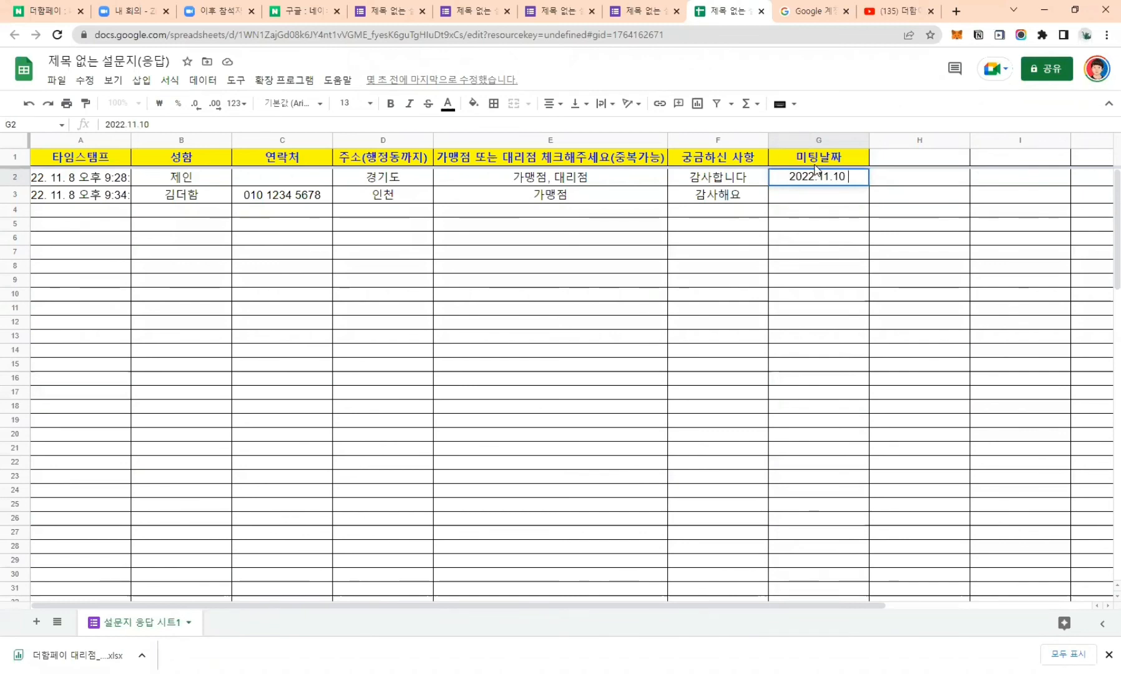
type("오후2시")
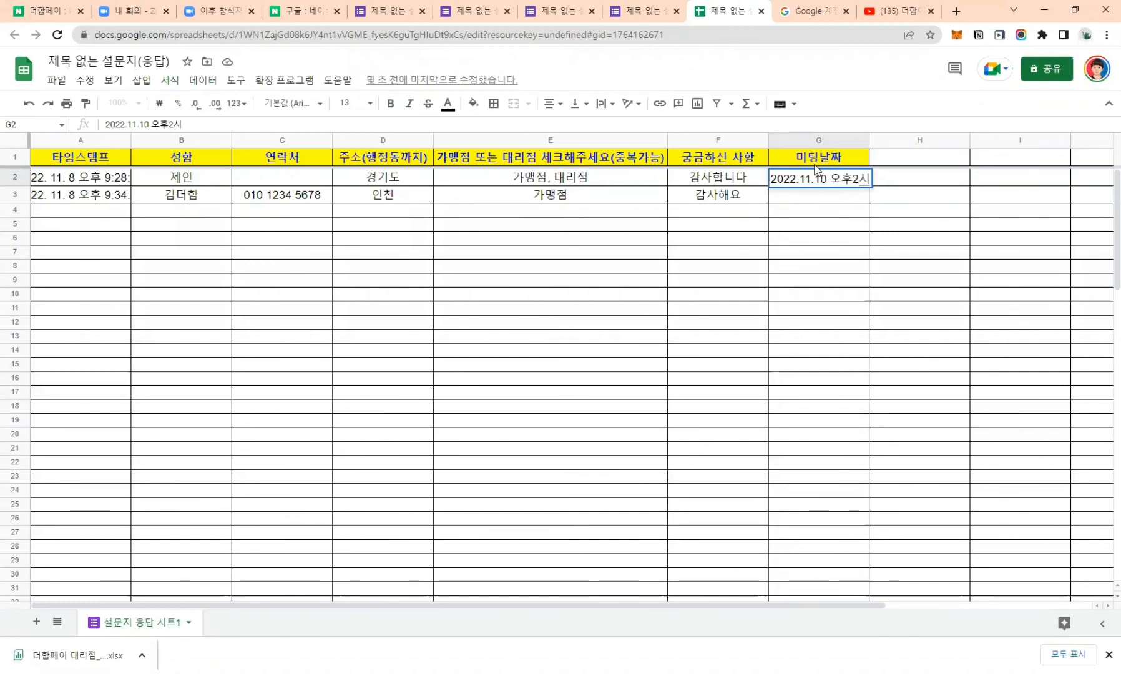
type(" / 안산")
key("Return")
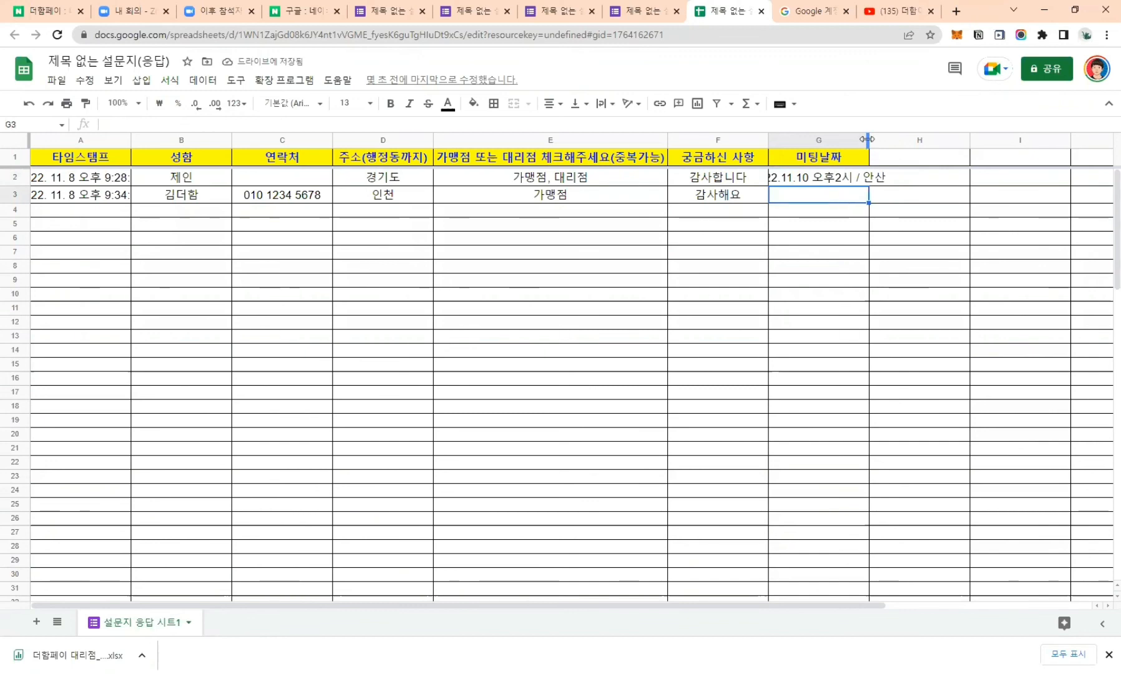
Widen the 미팅날짜 column to fit the full meeting entry and select its header cell G1.
left_click_drag(867, 139, 890, 140)
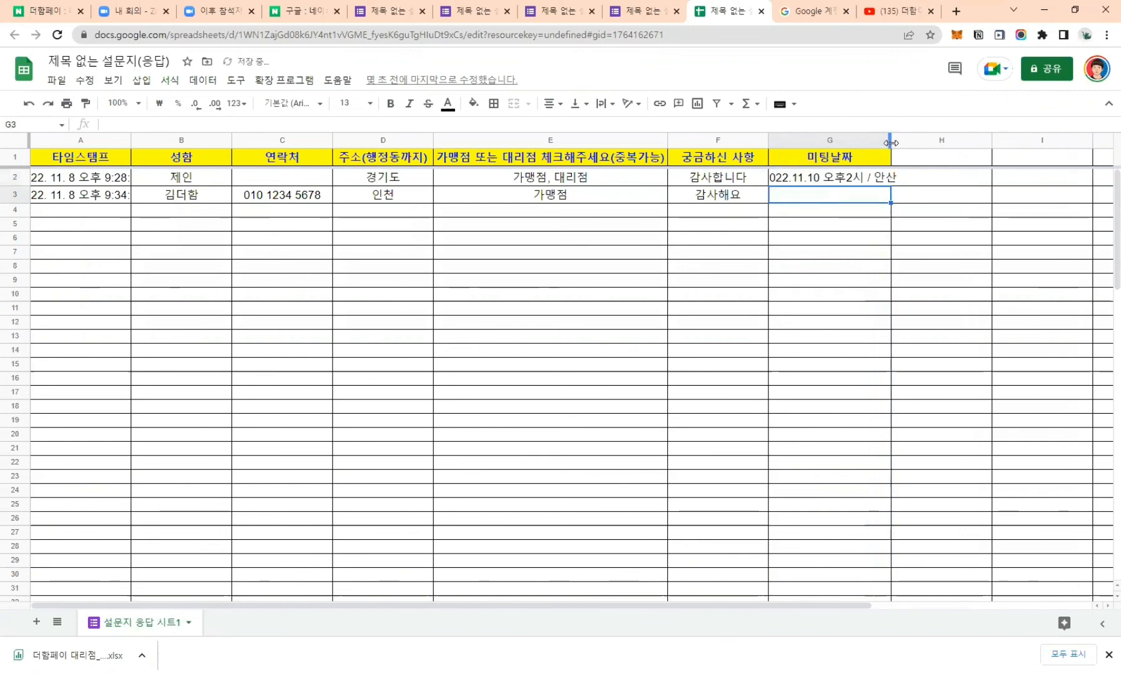
double_click(891, 143)
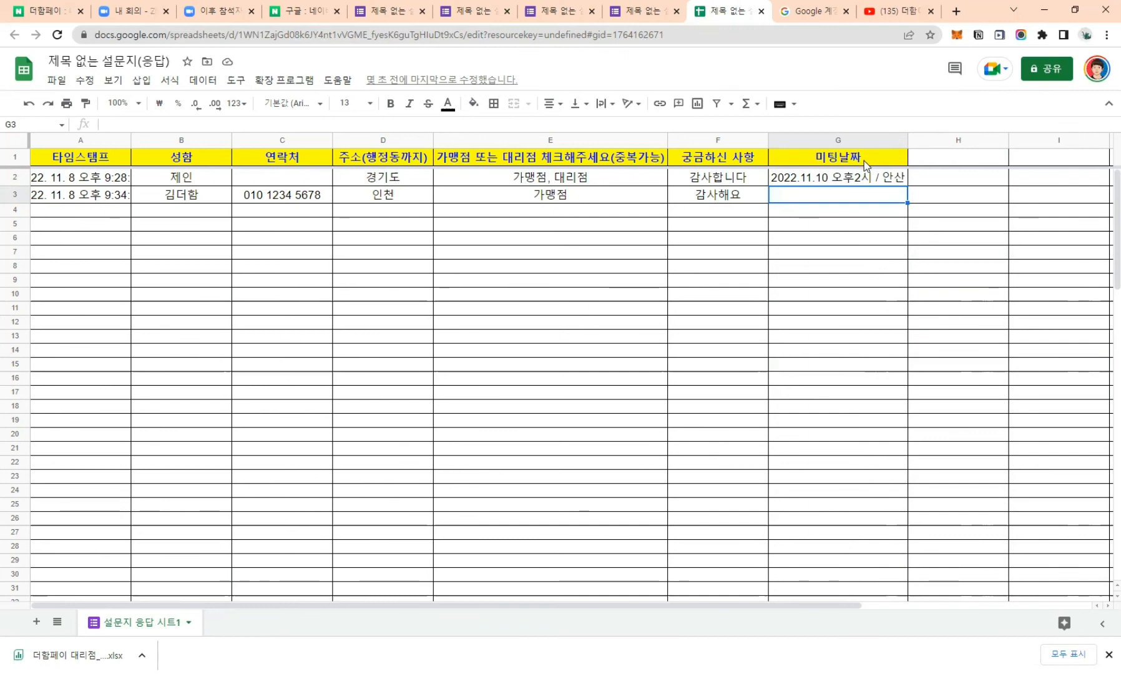
left_click(859, 160)
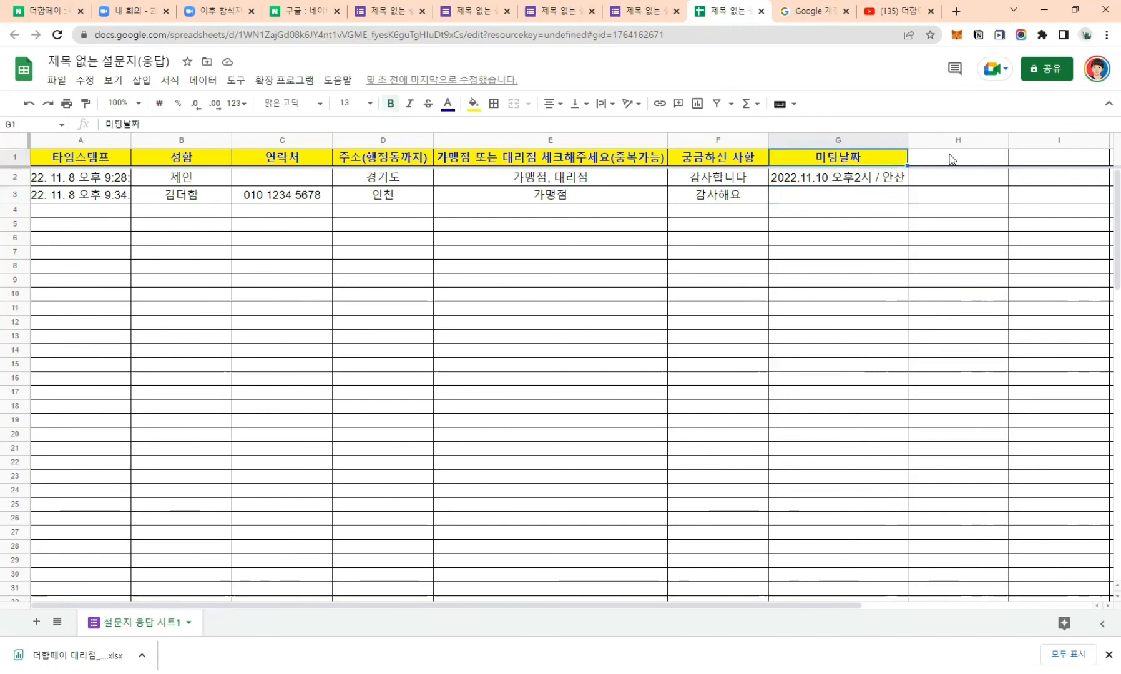
Add the column header 비고 in cell H1.
left_click(952, 159)
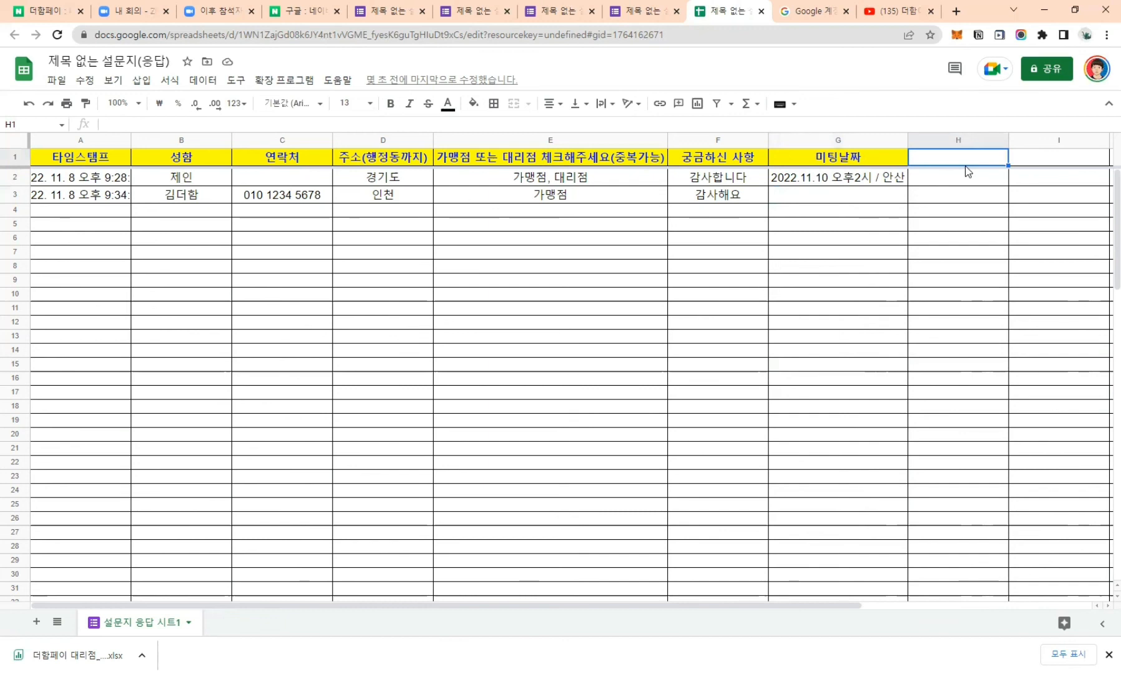
type("비고")
key("Return")
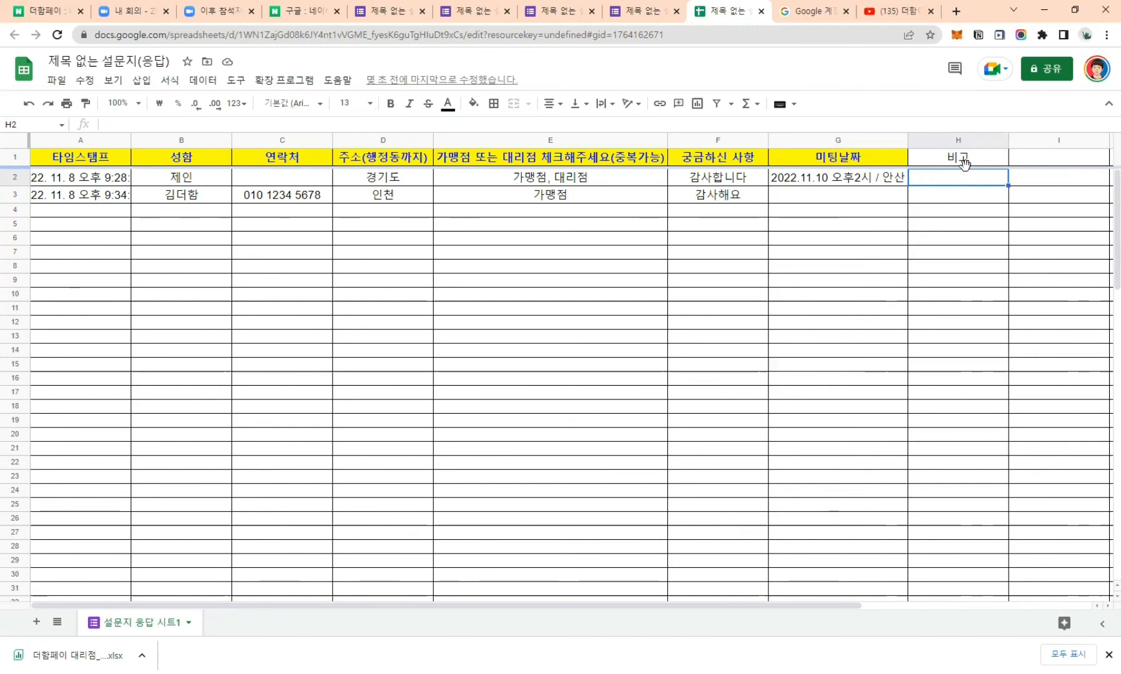
Fill the 비고 header cell H1 with yellow to match the other column headers.
left_click(964, 163)
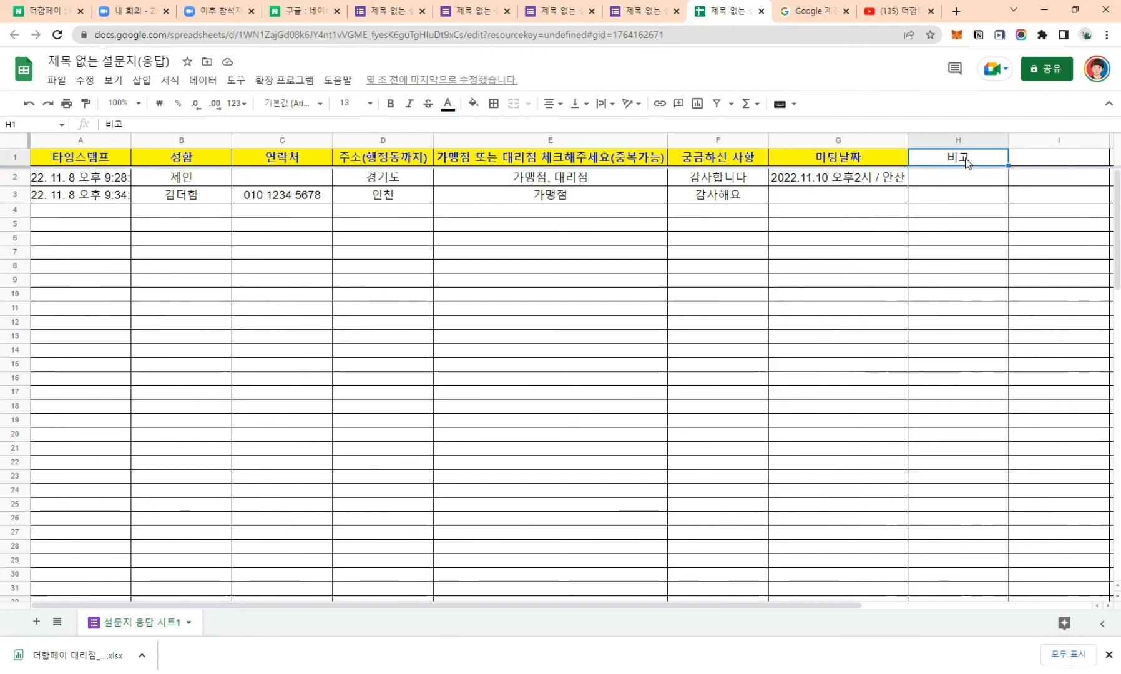
left_click(473, 103)
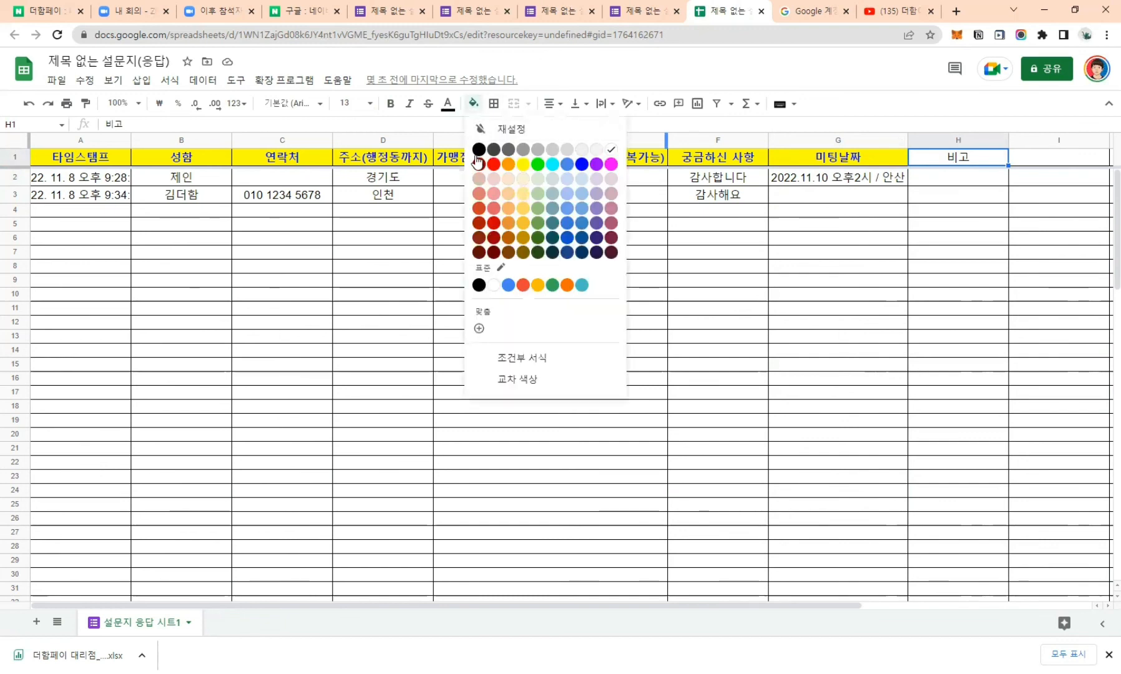
left_click(523, 164)
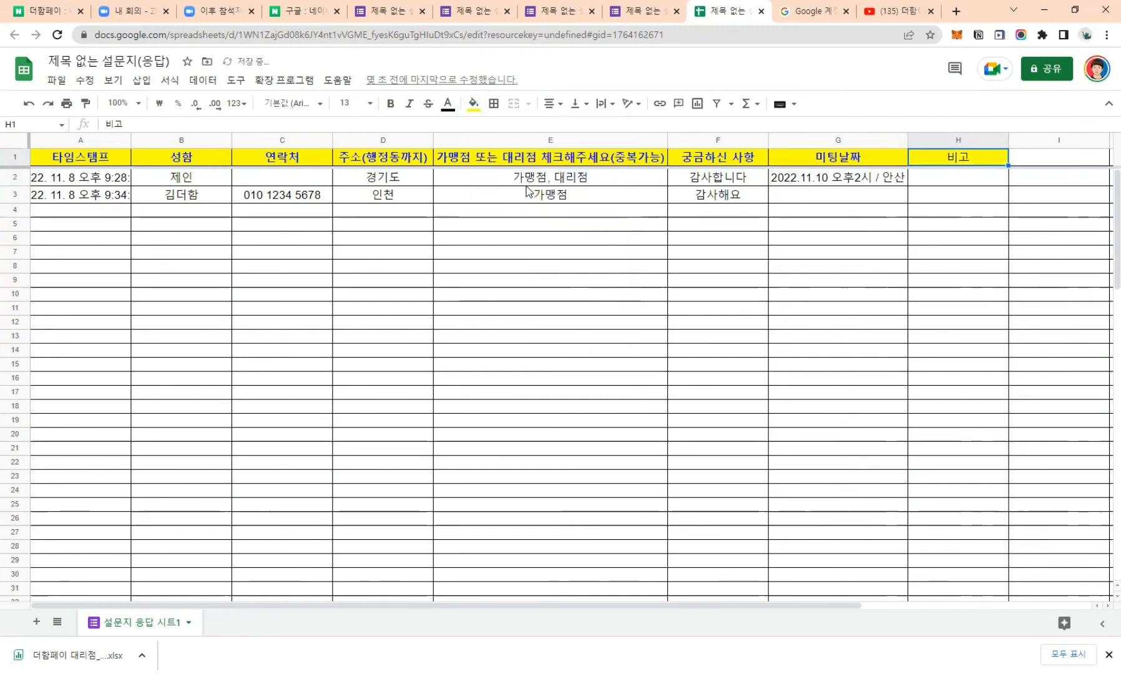
left_click(448, 103)
left_click(690, 252)
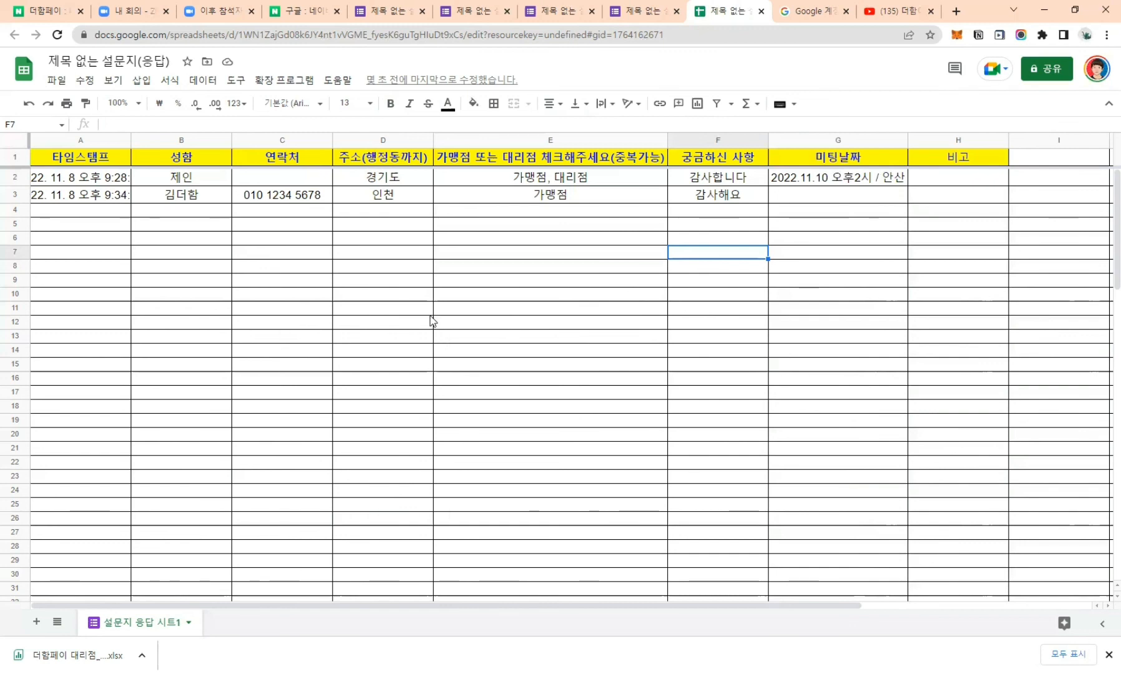
Share the response spreadsheet with anyone who has the link (링크가 있는 모든 사용자) as editor (편집자) and copy its link.
left_click(1051, 69)
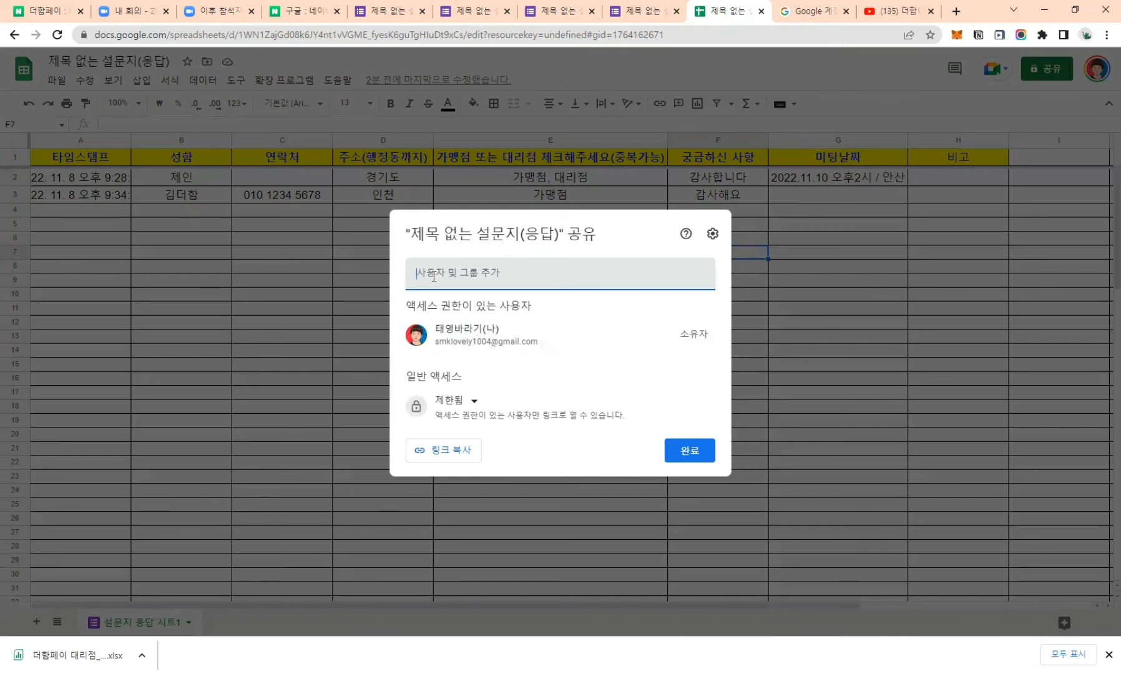
left_click(456, 403)
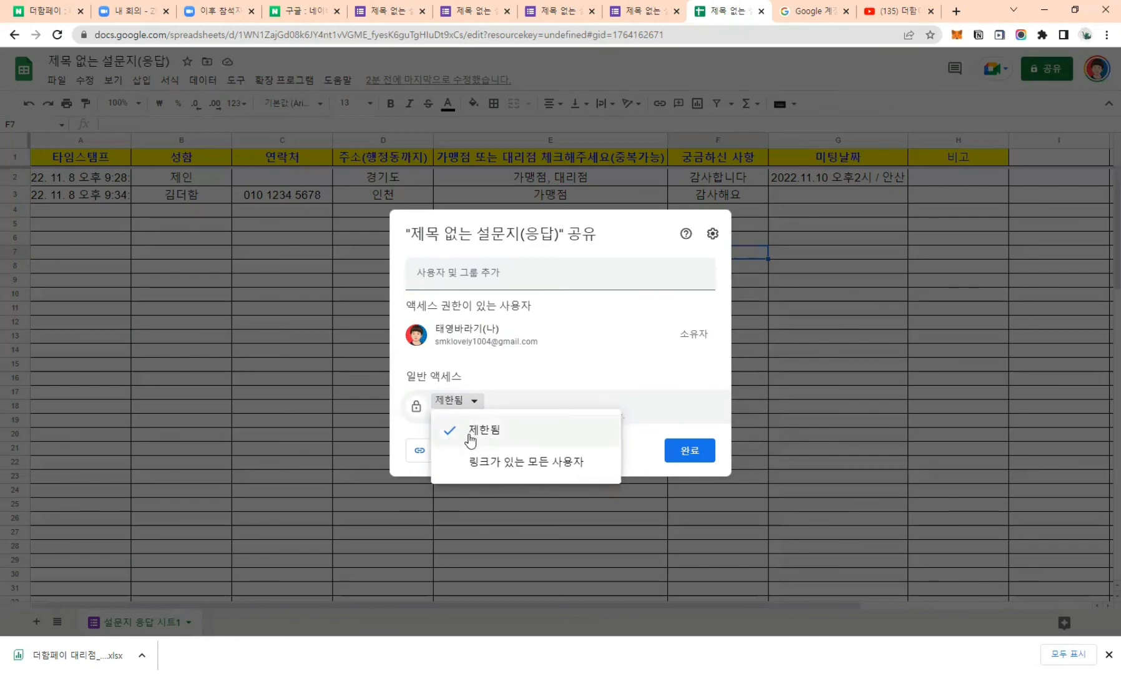
left_click(489, 465)
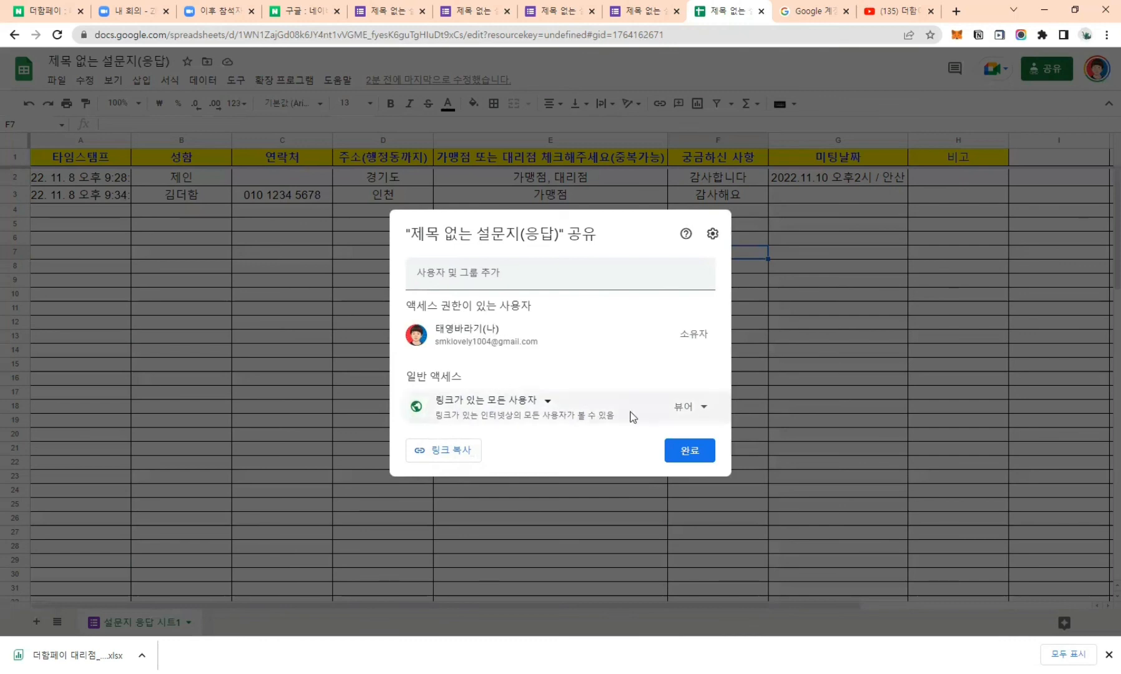
left_click(691, 413)
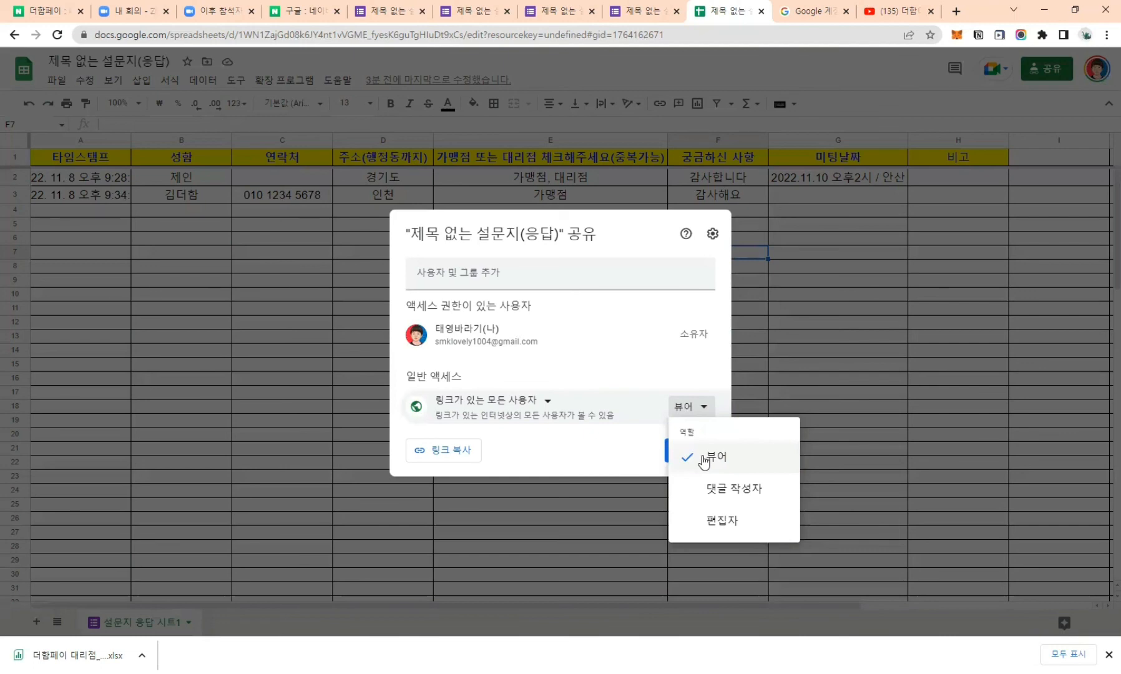
left_click(717, 519)
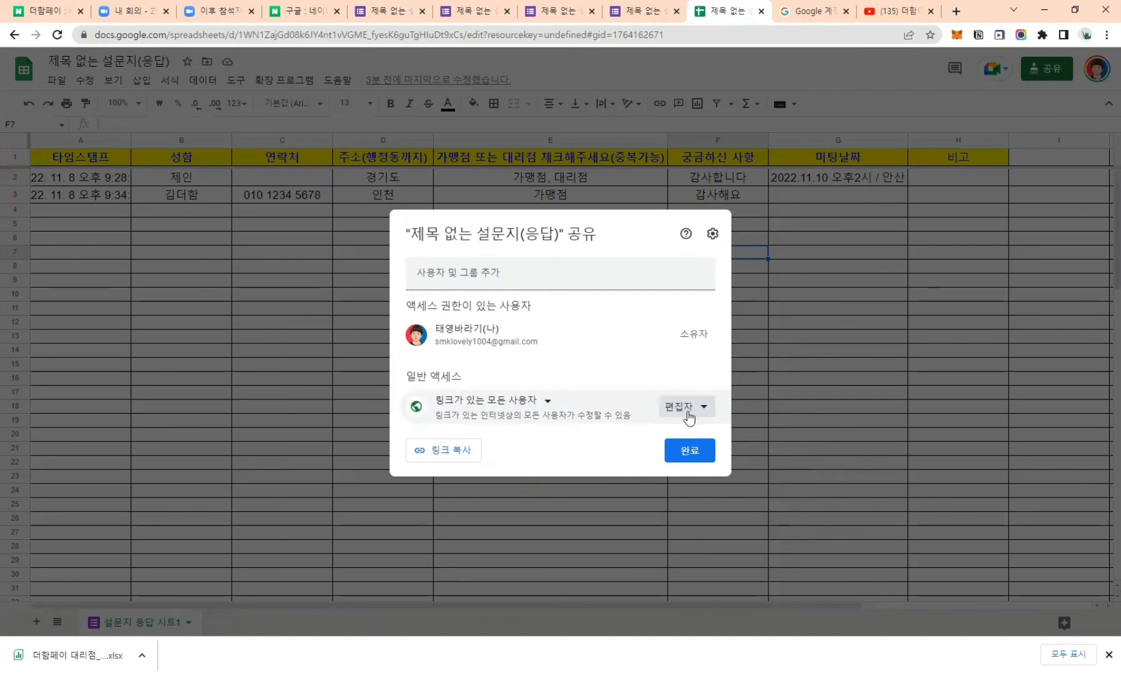
left_click(446, 453)
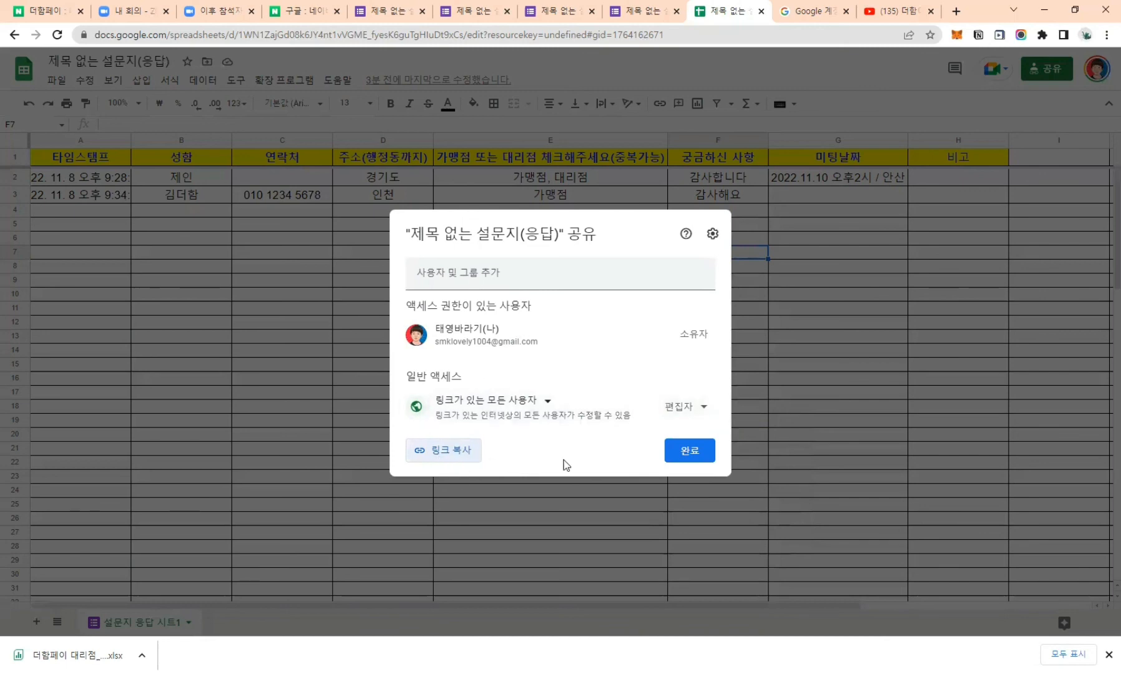
left_click(695, 456)
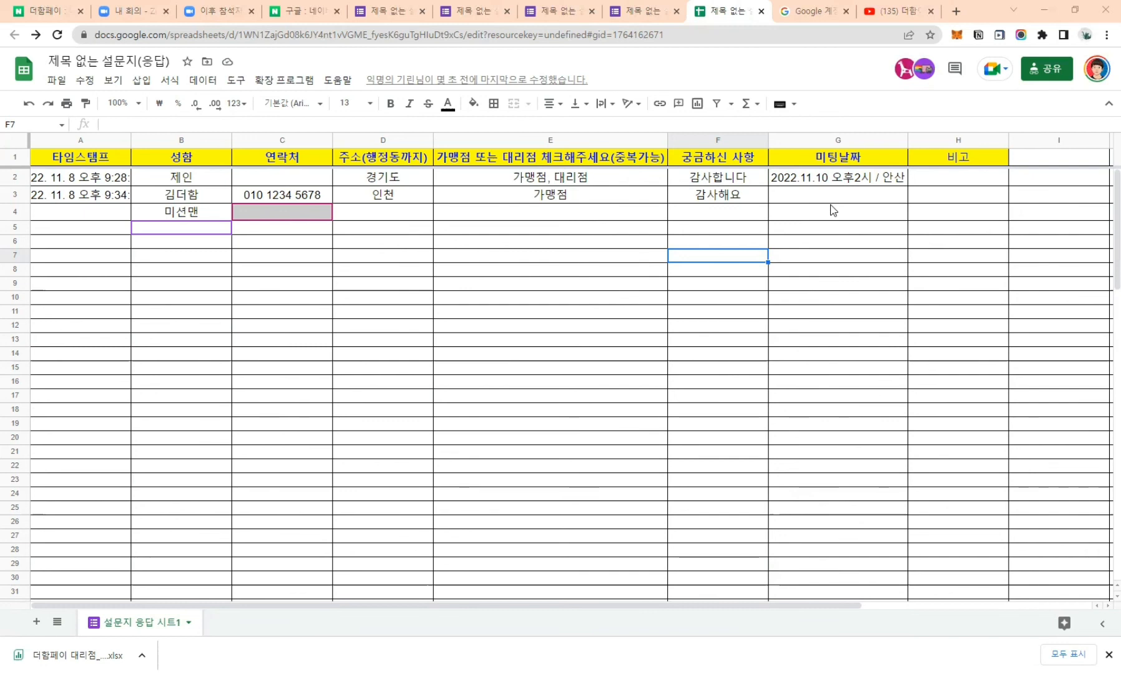
Select the first response's 비고 cell, H2.
left_click(956, 179)
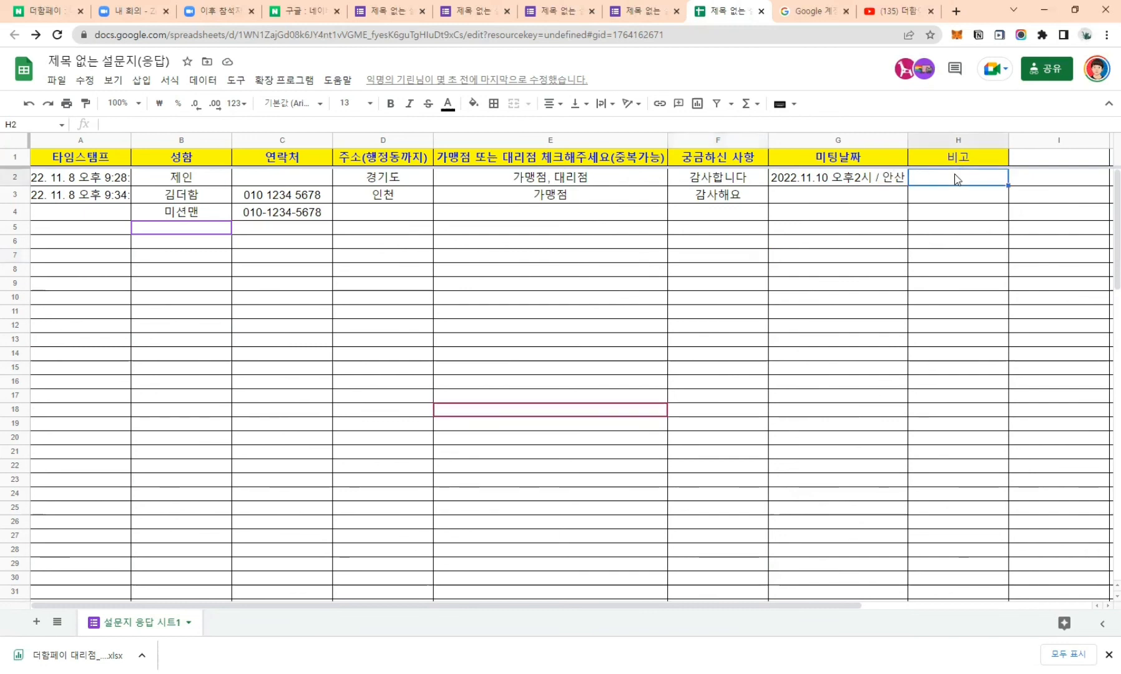